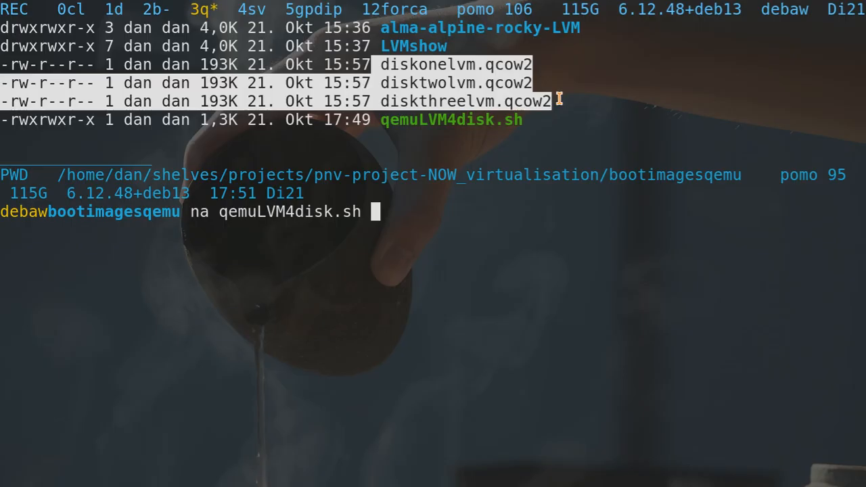
Open the qemuLVM4disk.sh script in nano with the 'na' command.
left_click(558, 99)
left_click_drag(373, 119, 537, 127)
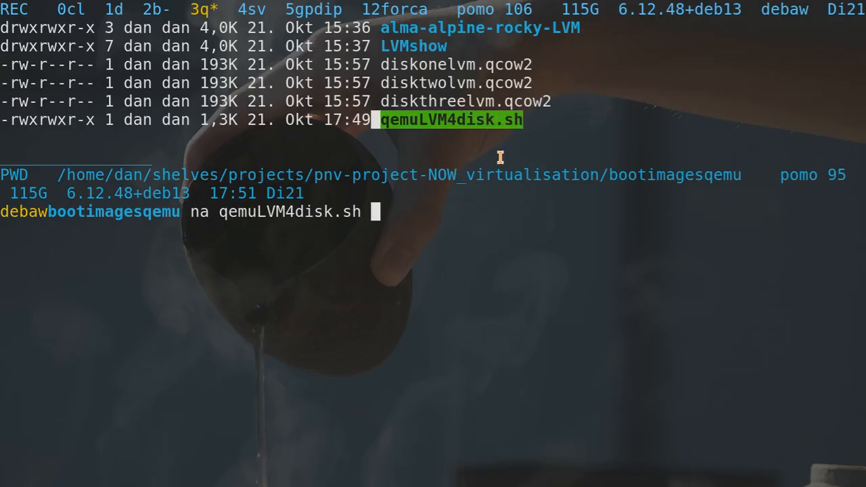
left_click(423, 227)
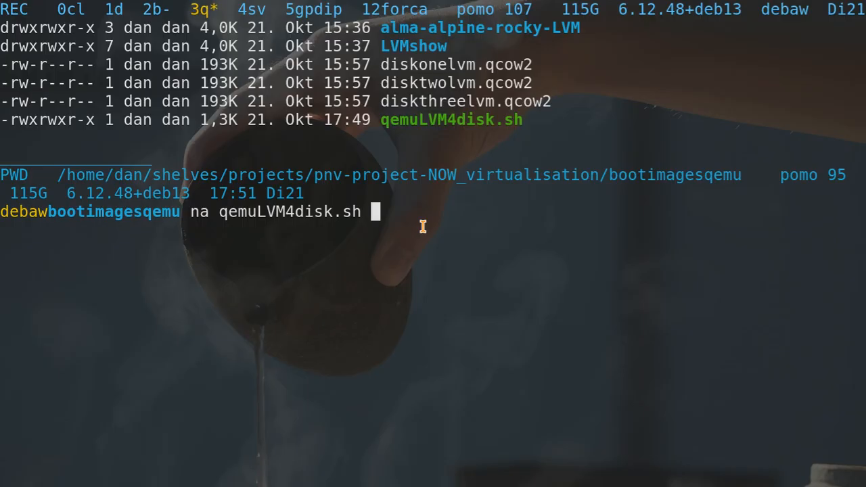
key("Return")
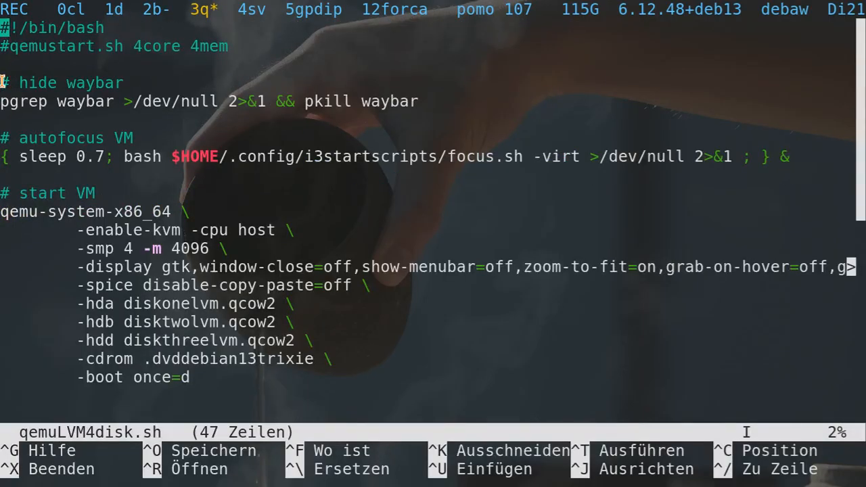
left_click_drag(2, 81, 437, 102)
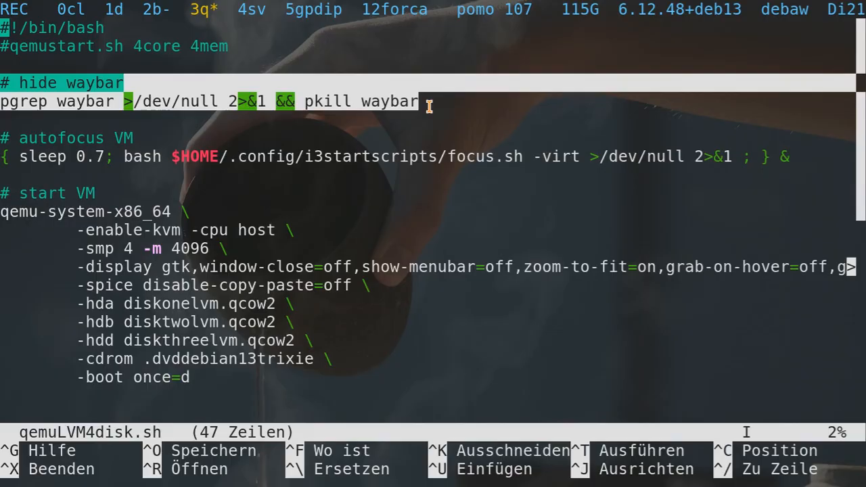
left_click(430, 107)
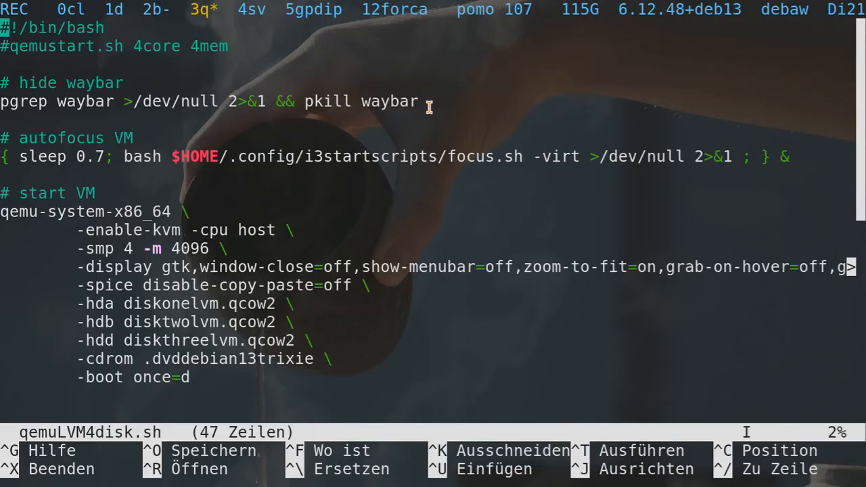
left_click_drag(435, 101, 4, 84)
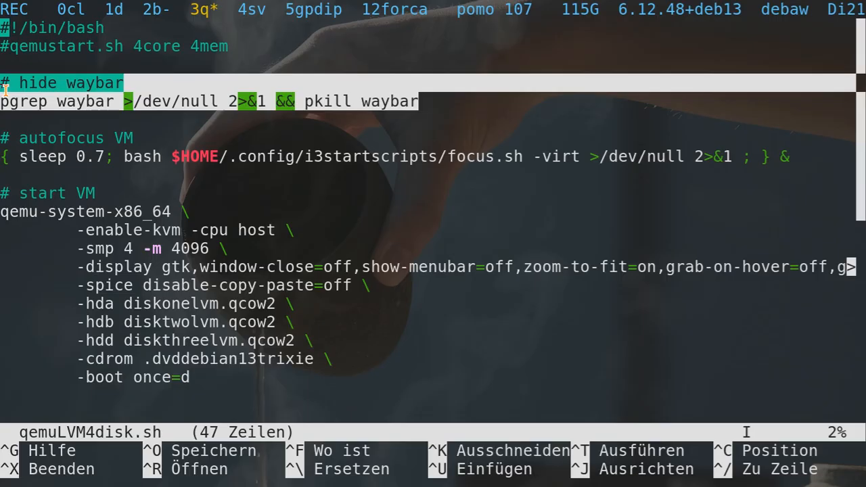
left_click(12, 100)
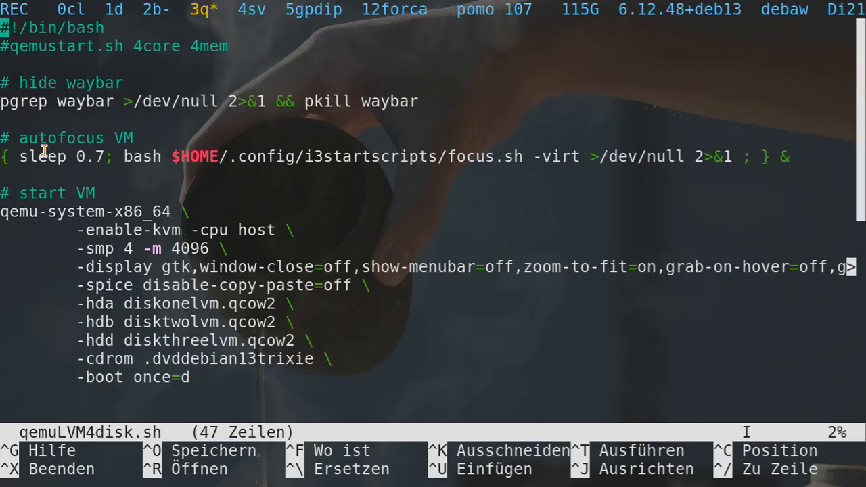
left_click_drag(4, 138, 105, 170)
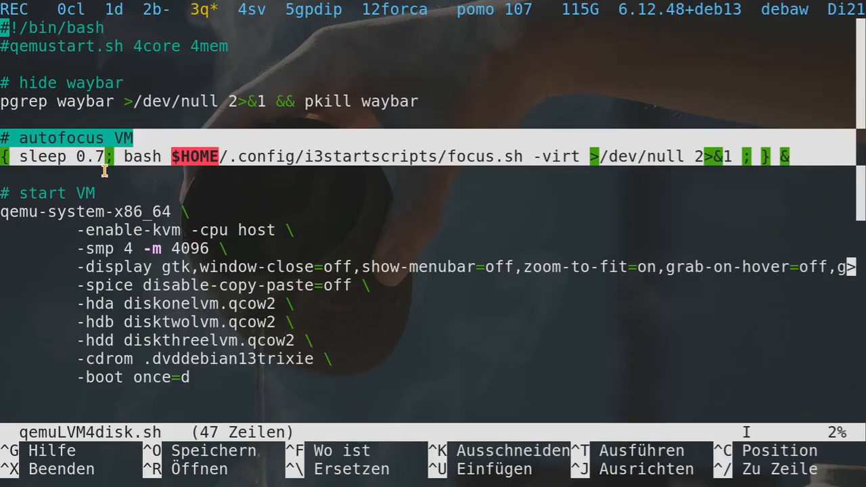
left_click(105, 171)
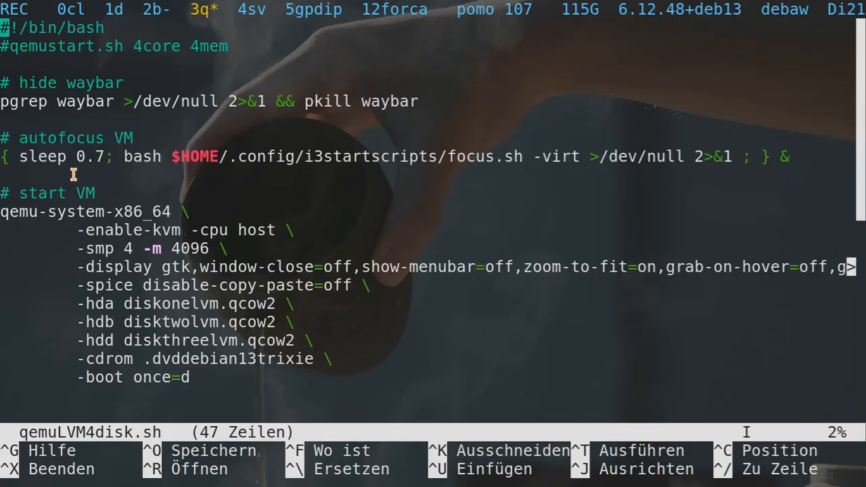
left_click_drag(11, 193, 221, 410)
left_click(211, 392)
scroll(198, 384, "down", 5)
scroll(198, 384, "down", 4)
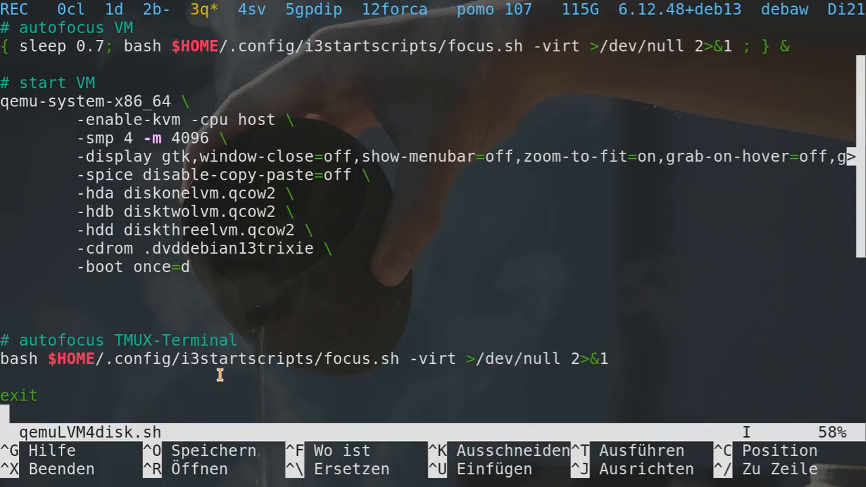
left_click_drag(463, 360, 316, 364)
left_click(316, 363)
scroll(23, 340, "up", 5)
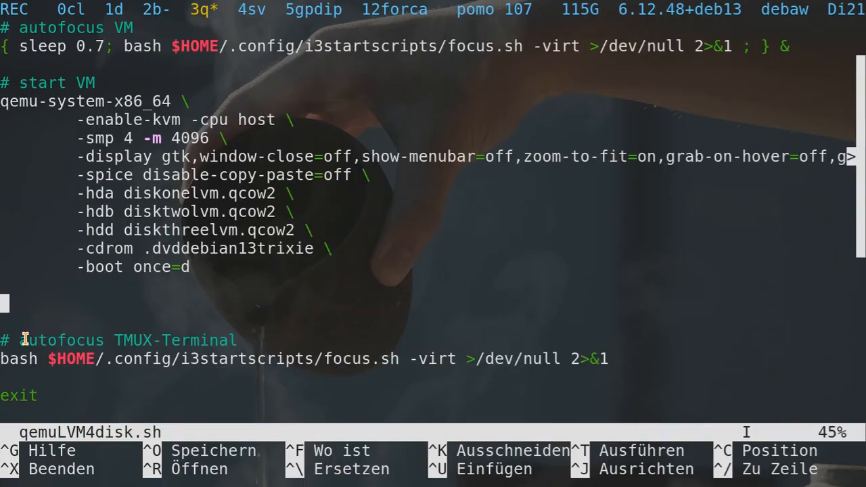
scroll(23, 341, "up", 1)
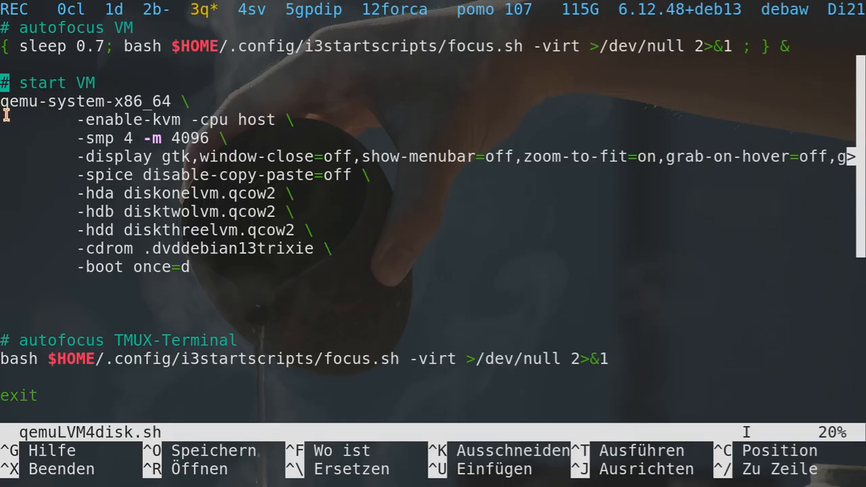
left_click_drag(3, 102, 179, 102)
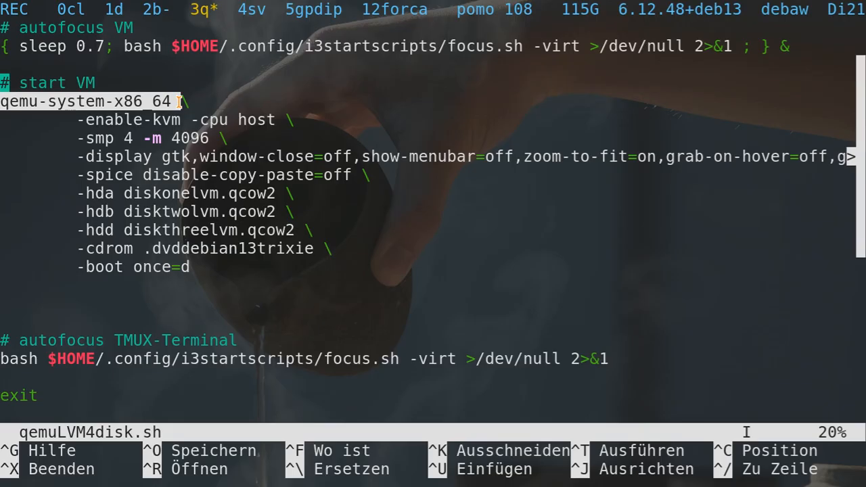
left_click(179, 101)
left_click_drag(180, 102, 4, 107)
left_click(108, 103)
left_click_drag(108, 101, 171, 101)
left_click(145, 102)
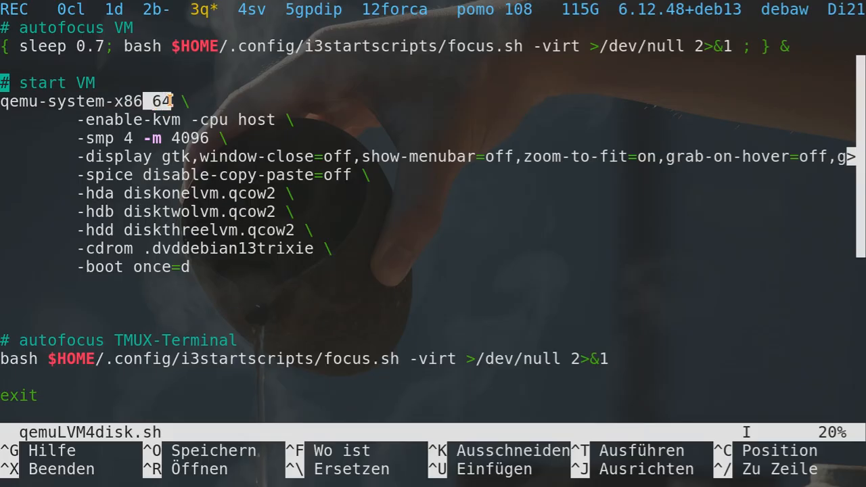
left_click(170, 101)
left_click_drag(68, 120, 188, 120)
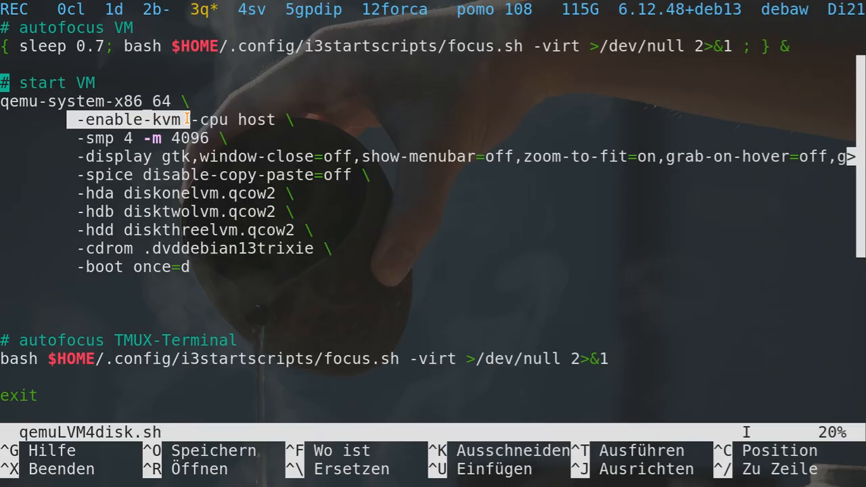
left_click(187, 120)
left_click_drag(187, 120, 283, 120)
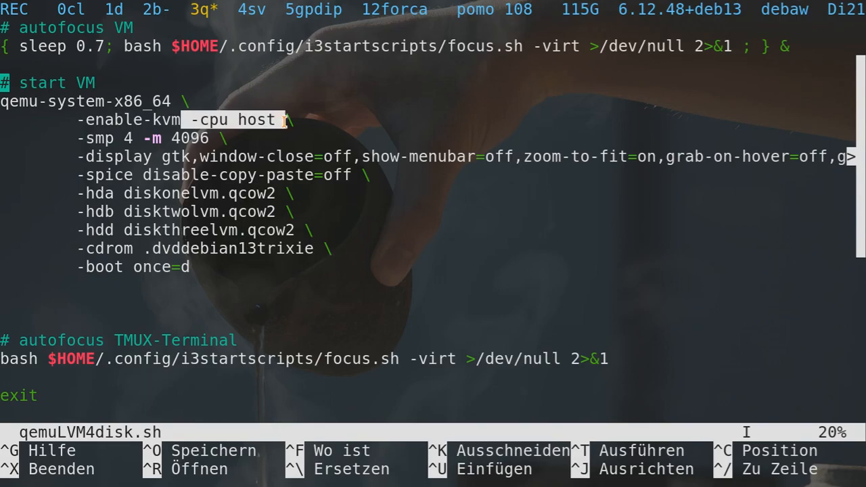
left_click(284, 120)
left_click_drag(67, 138, 142, 139)
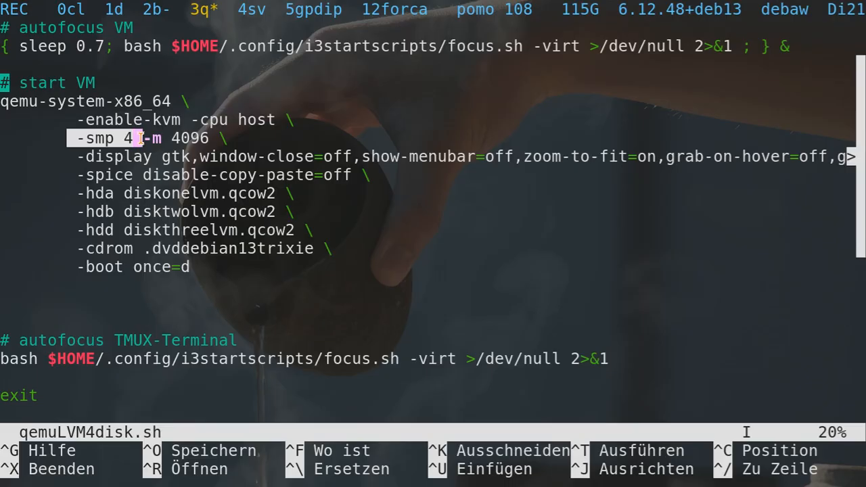
left_click(140, 139)
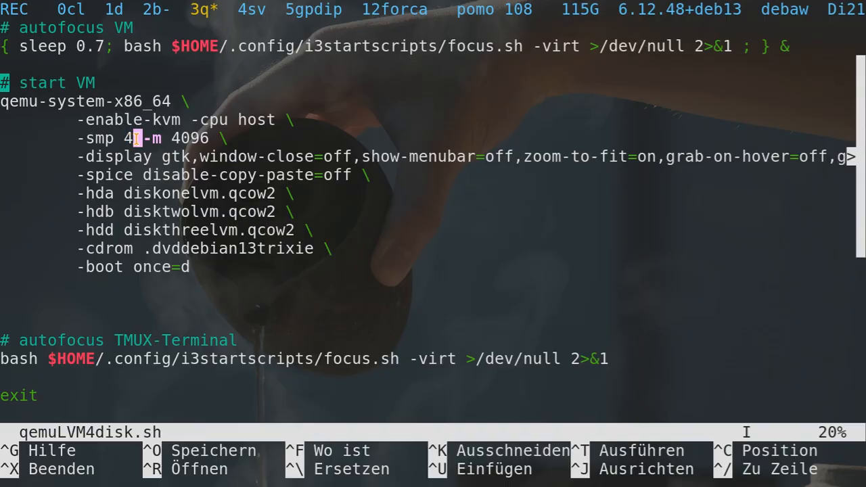
left_click_drag(139, 138, 213, 135)
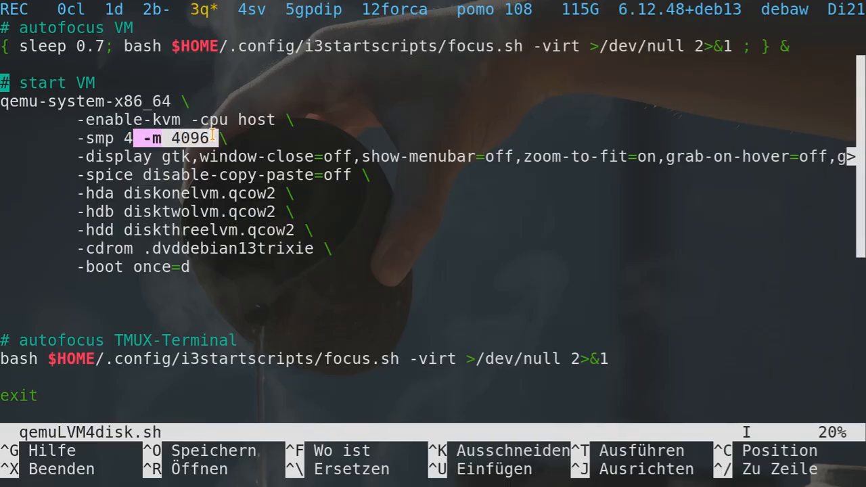
left_click(82, 157)
left_click_drag(82, 157, 187, 156)
left_click(153, 158)
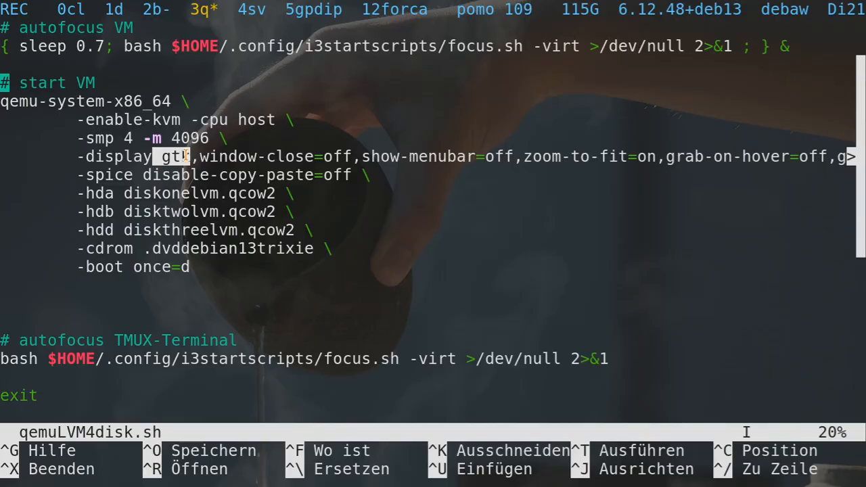
left_click_drag(186, 156, 193, 161)
left_click_drag(198, 157, 358, 157)
left_click(357, 158)
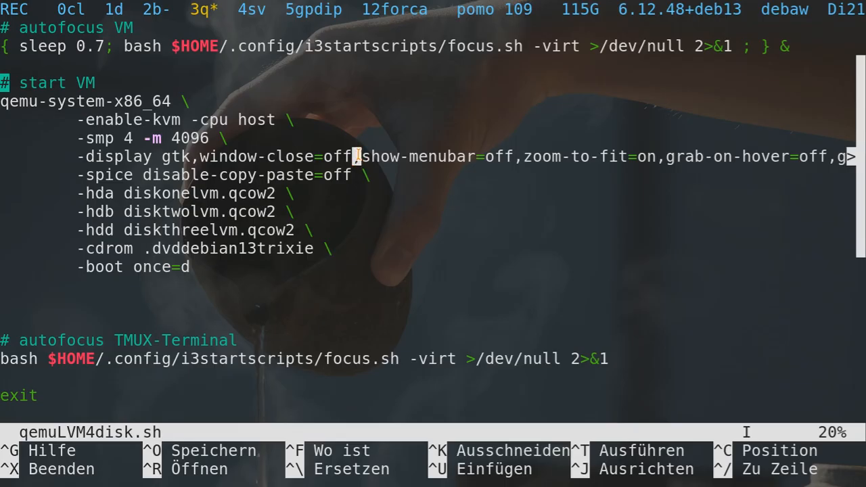
left_click_drag(358, 157, 515, 157)
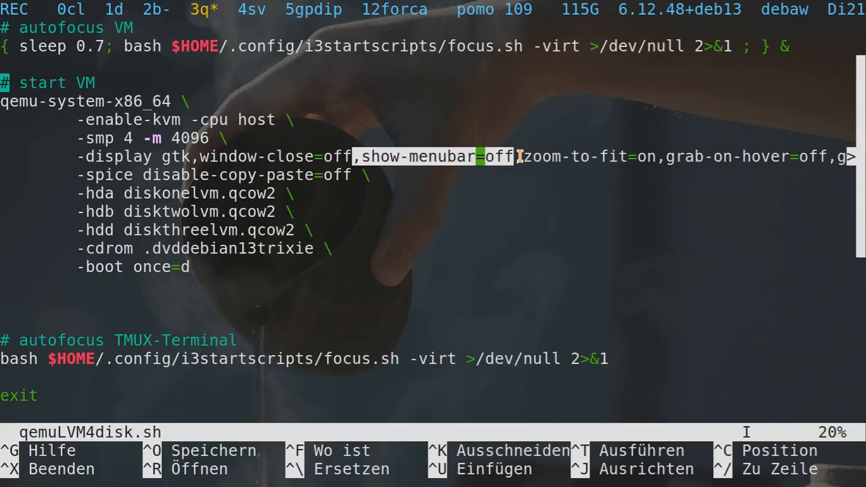
left_click(521, 157)
mouse_move(520, 157)
left_mouse_down()
mouse_move(546, 156)
mouse_move(516, 154)
left_mouse_up()
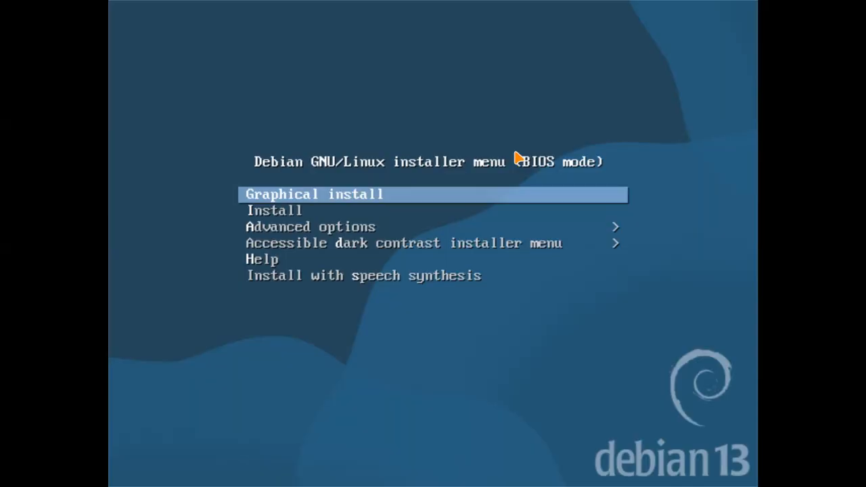
Show QEMU's menu bar, peek at the Machine menu, hide it, and return to nano.
key("ctrl+alt+m")
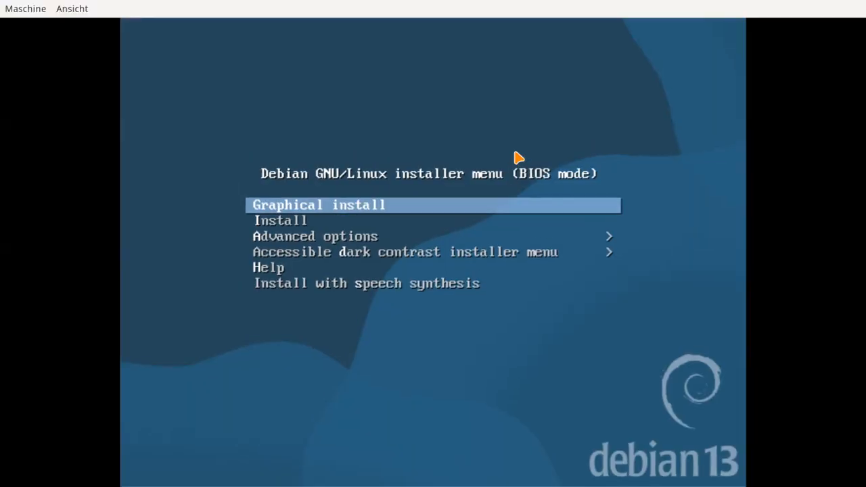
key("alt+m")
key("Escape")
key("ctrl+alt+m")
key("super+1")
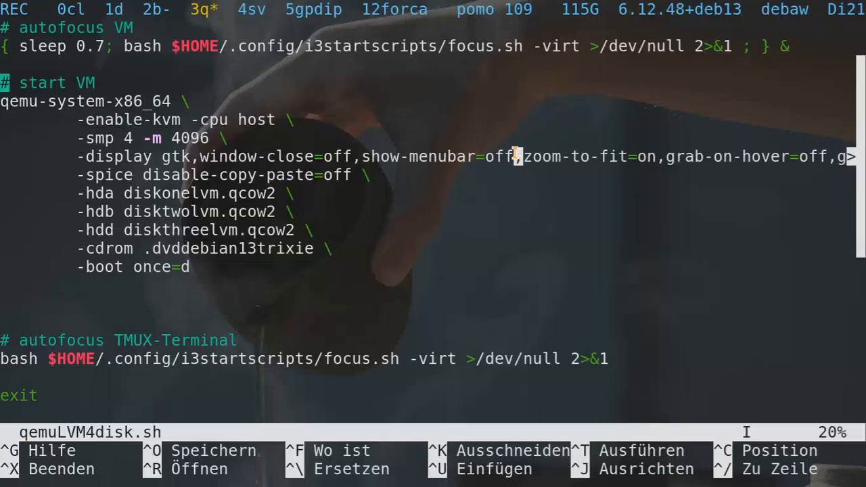
left_click_drag(665, 157, 523, 158)
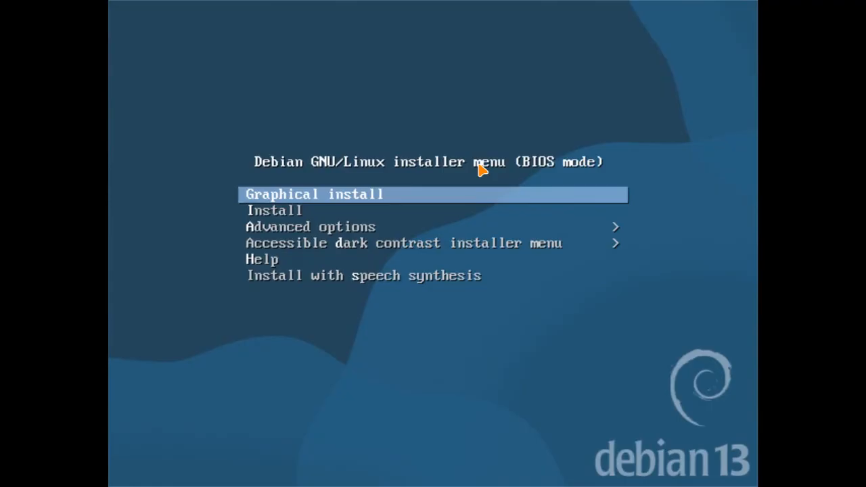
key("alt+Tab")
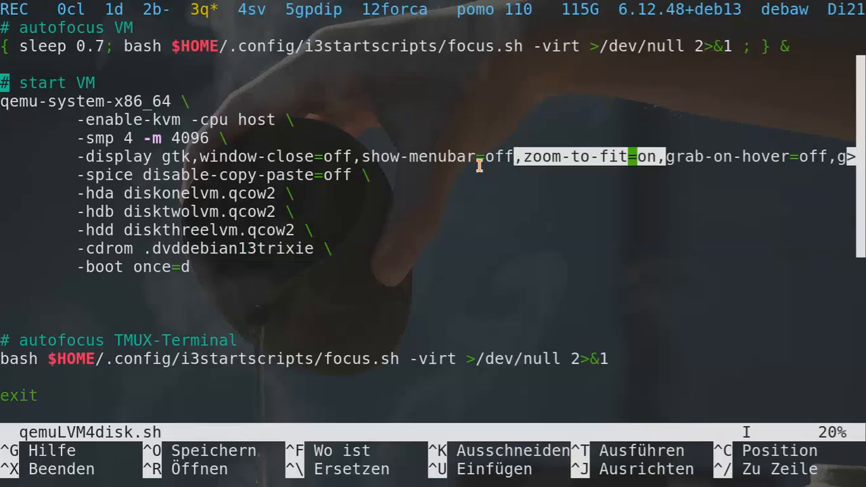
key("Right")
key("Down")
key("Down")
key("Down")
key("Down")
key("End")
key("ctrl+Left")
key("ctrl+Left")
key("ctrl+Left")
key("ctrl+Left")
key("ctrl+Left")
key("ctrl+Left")
key("ctrl+Left")
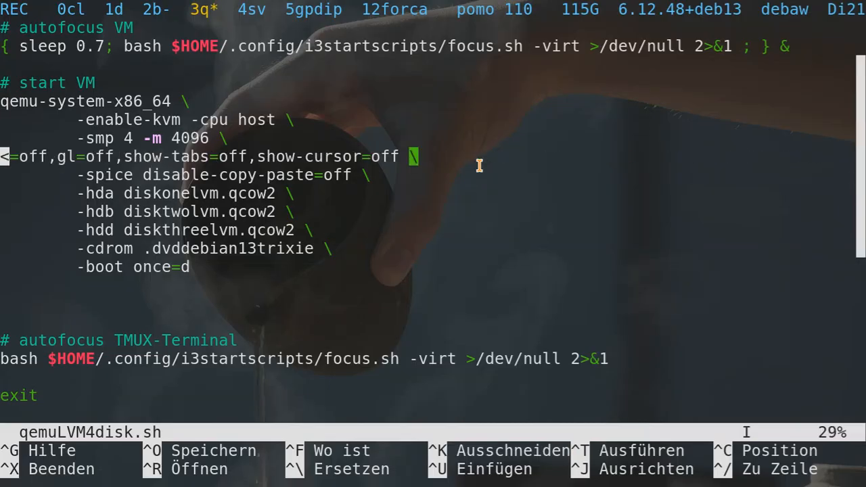
key("ctrl+Left")
key("ctrl+Left")
key("ctrl+Left")
key("ctrl+Left")
key("ctrl+Left")
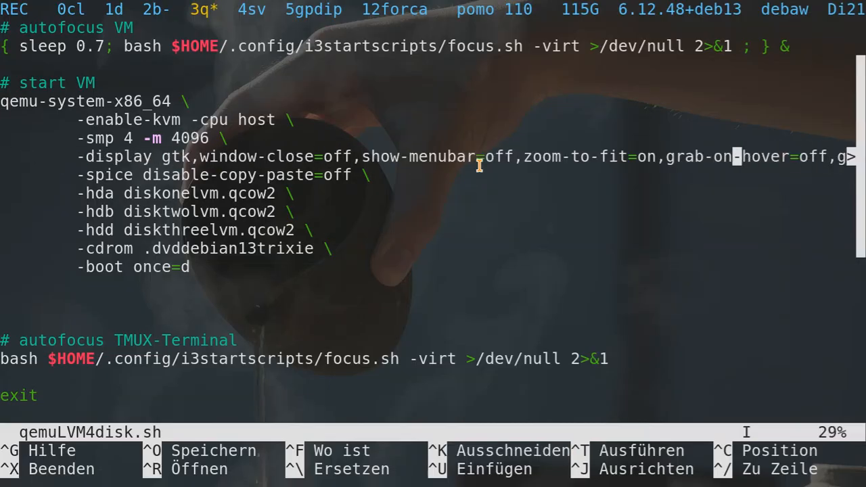
key("Home")
key("Down")
key("Down")
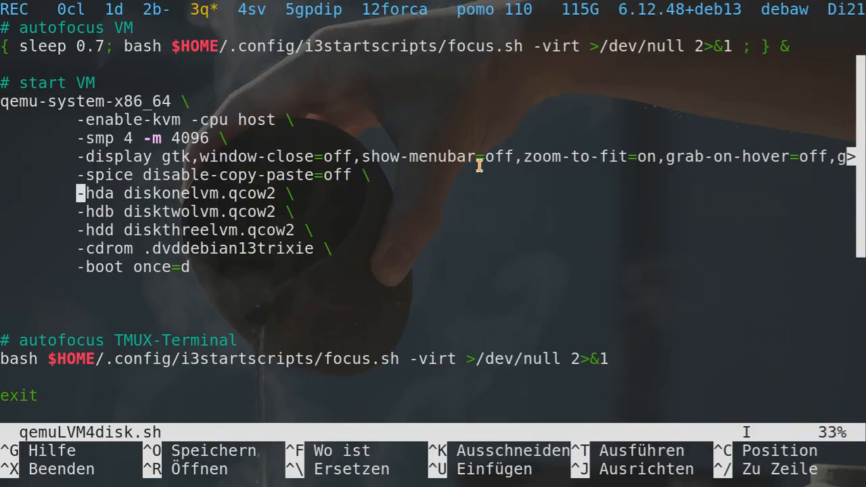
Mark the -hda, -hdb, -hdd and -cdrom lines of the qemu command.
key("shift+Down")
key("shift+Down")
key("shift+Down")
key("shift+Down")
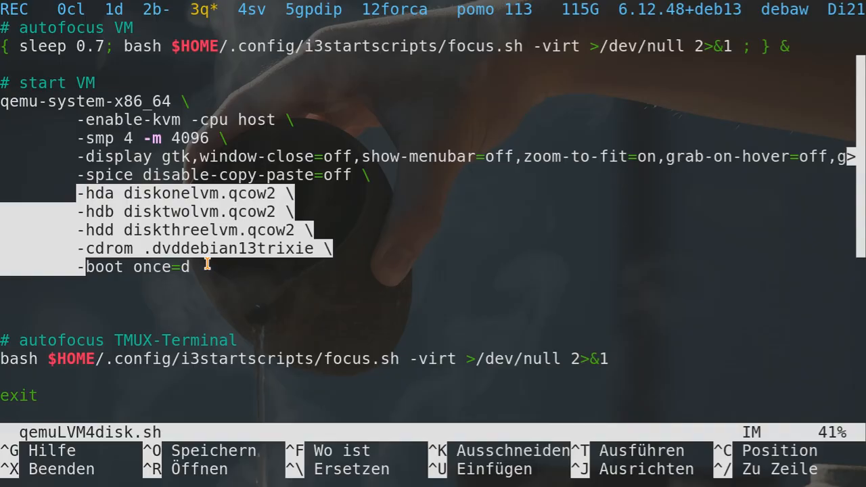
Exit nano back to the shell prompt.
key("ctrl+x")
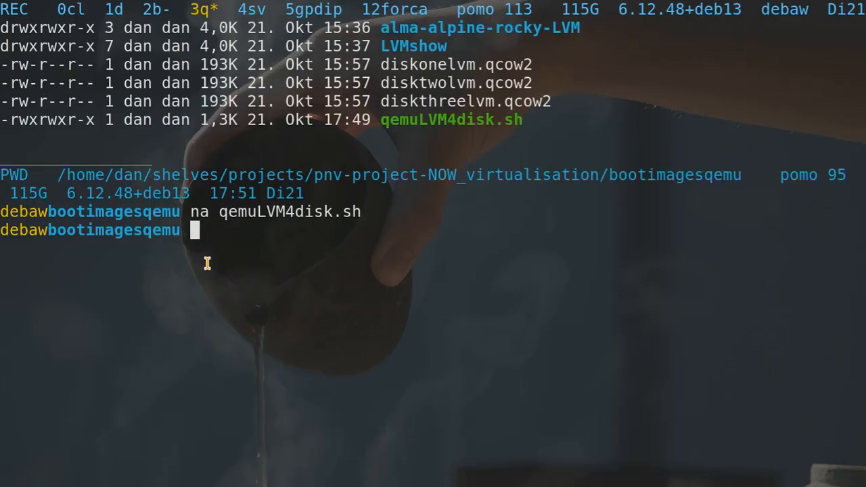
Turn the recalled nano command into 'bash qemuLVM4disk.sh'.
key("Up")
key("ctrl+a")
key("Delete")
key("Delete")
type("bash")
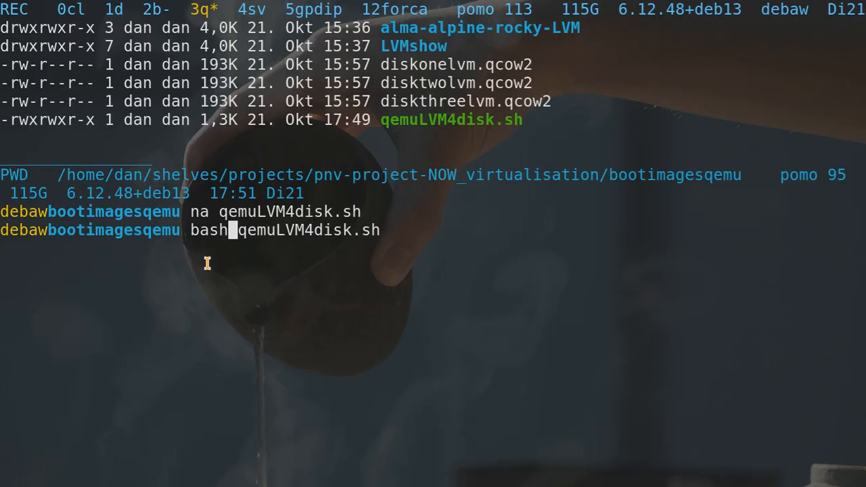
key("ctrl+e")
Point out the script's rwxrwxr-x permissions and name, then check the installer boot menu options.
left_click_drag(13, 119, 89, 120)
left_click(44, 127)
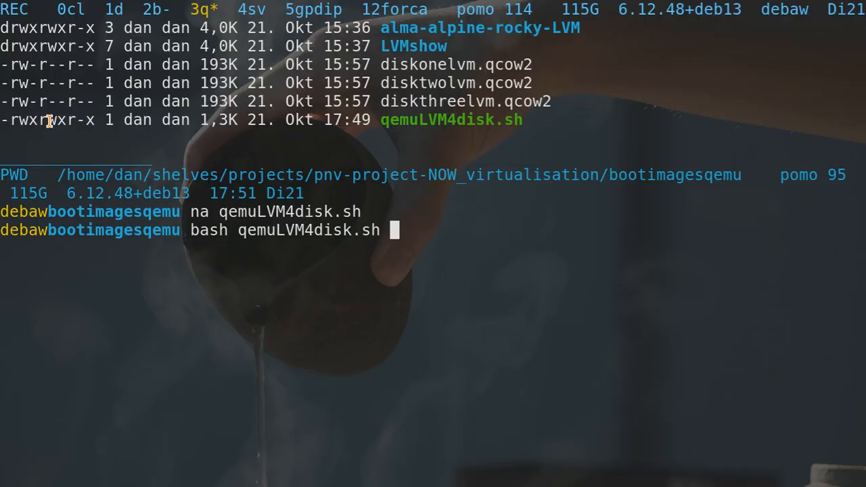
left_click_drag(379, 120, 526, 133)
key("Return")
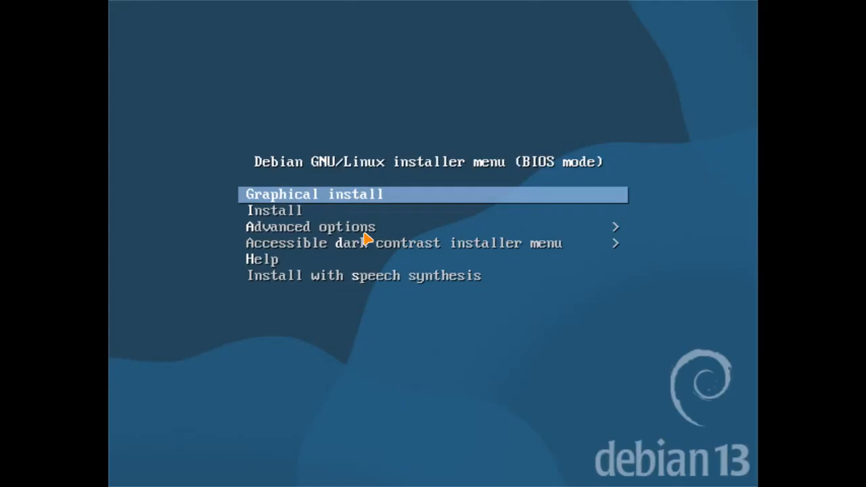
key("Down")
key("Up")
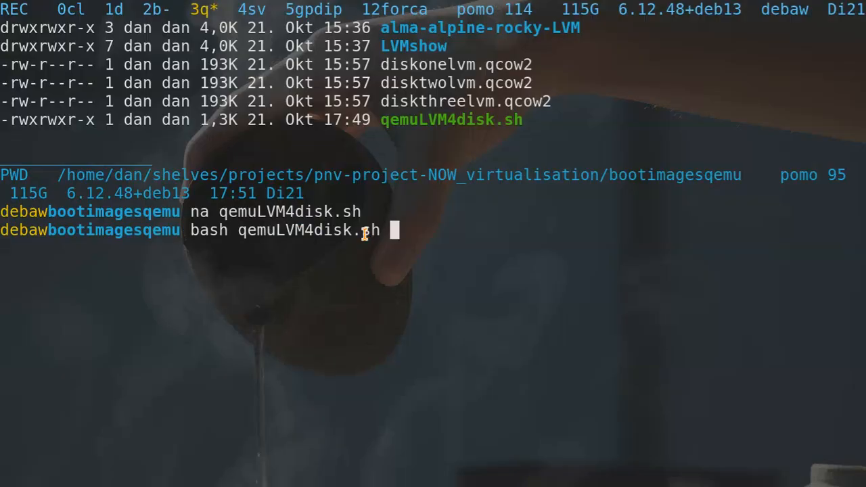
Run 'jobs' to confirm qemuLVM4disk.sh is running, then switch to the installer's language page.
key("ctrl+c")
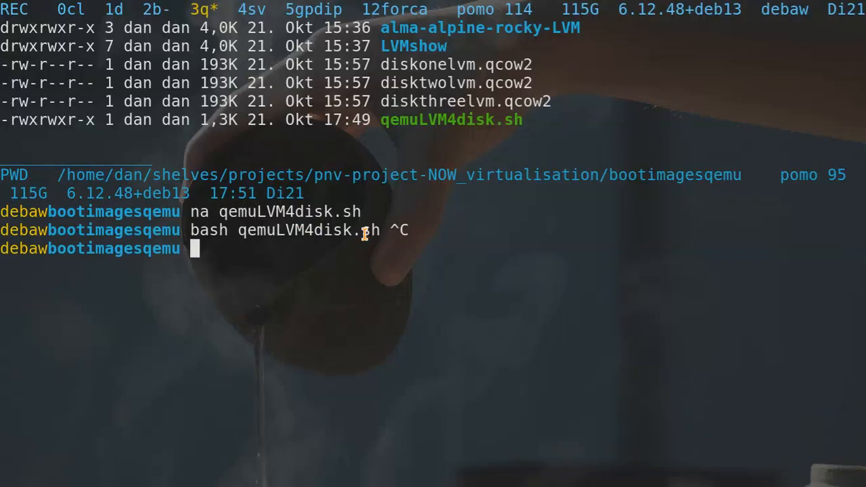
type("job")
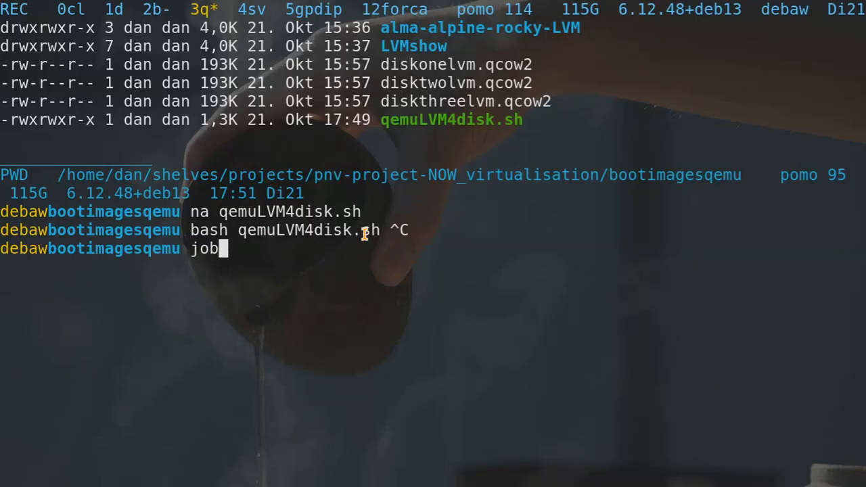
type("s")
key("Return")
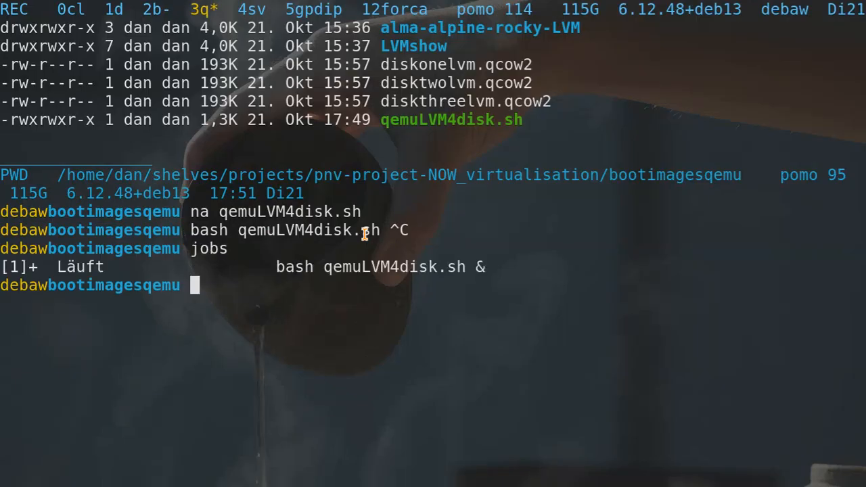
key("alt+Tab")
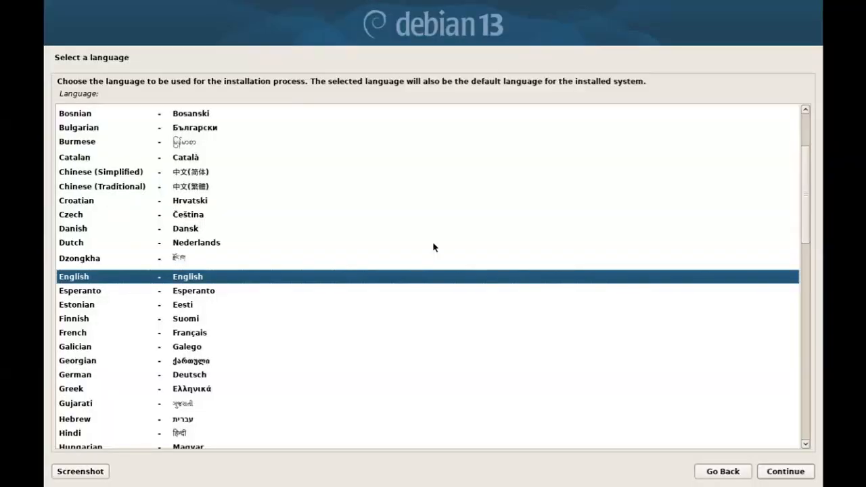
Accept English as the language and United States as the location.
key("Return")
key("Return")
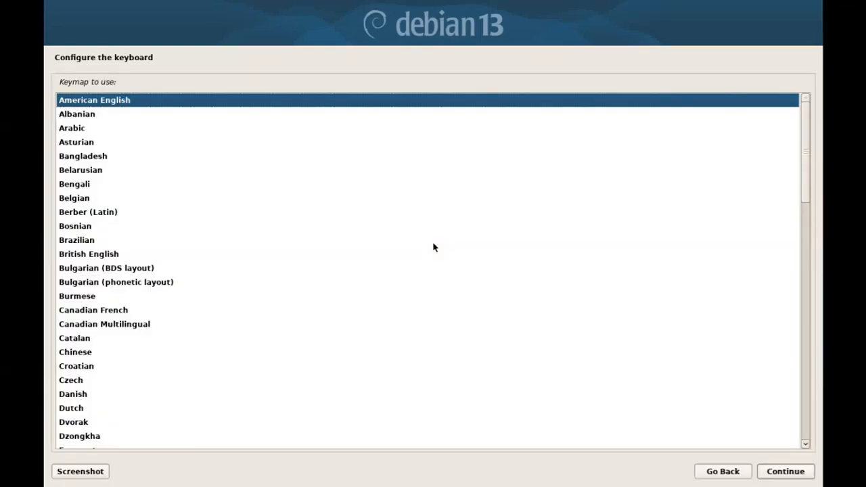
key("Return")
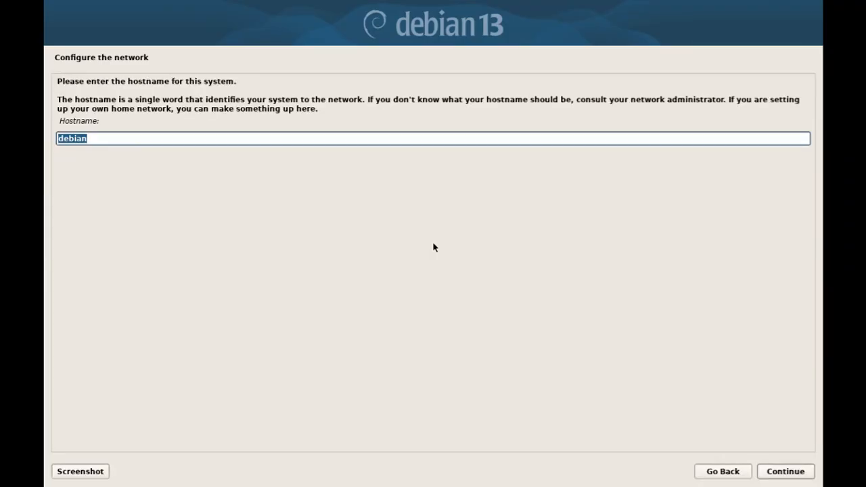
Change the hostname from debian to deblvm and accept it.
key("End")
key("BackSpace")
key("BackSpace")
key("BackSpace")
type("lvm")
key("Return")
key("Return")
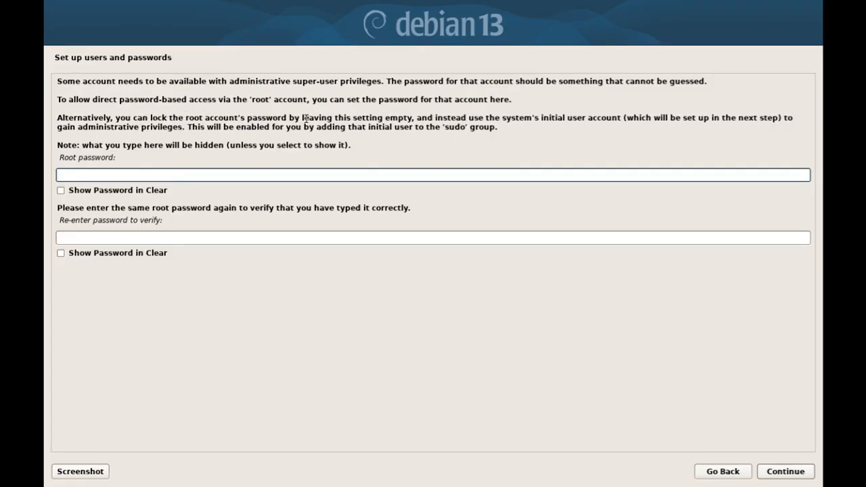
Review the root password explanation and submit both fields empty so root is locked.
left_click_drag(420, 128, 354, 119)
left_click(415, 118)
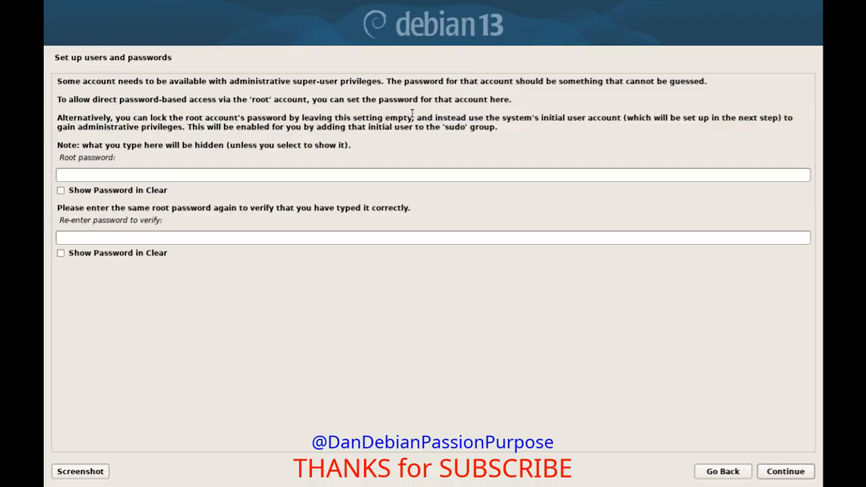
left_click_drag(416, 118, 57, 118)
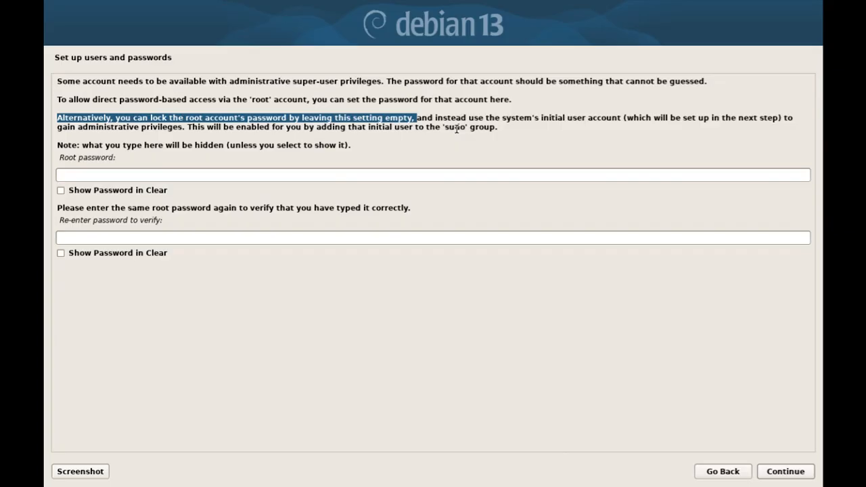
left_click(434, 120)
left_click_drag(434, 121, 497, 120)
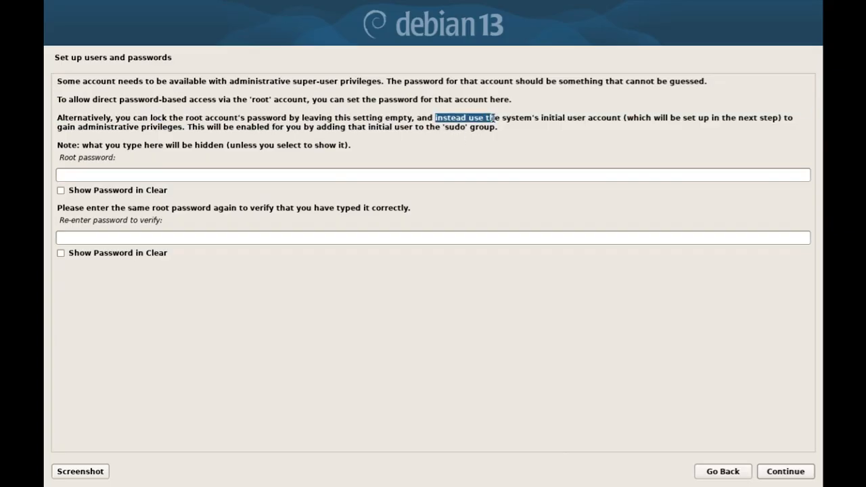
triple_click(561, 135)
left_click(361, 106)
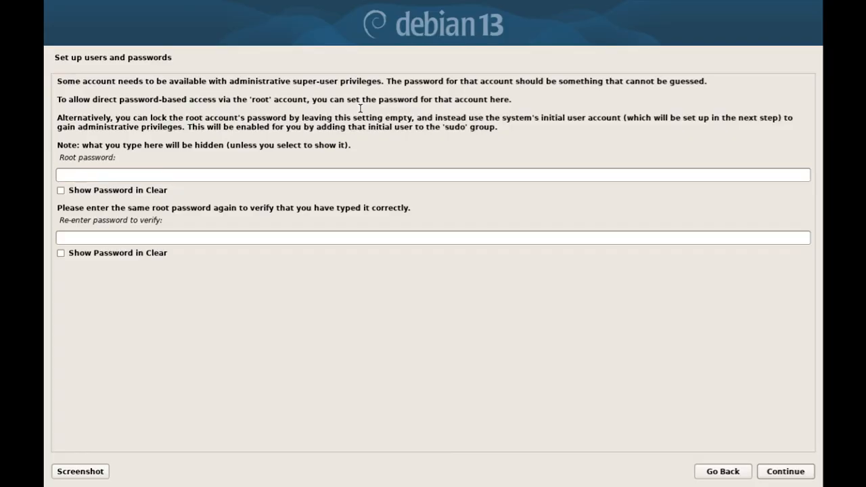
key("Return")
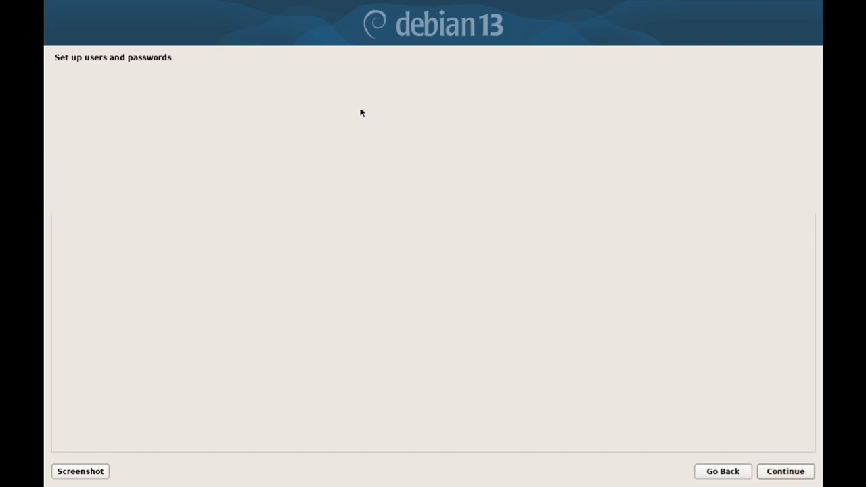
Enter the user's full name, keep the default username, and type the account password twice.
type("dan")
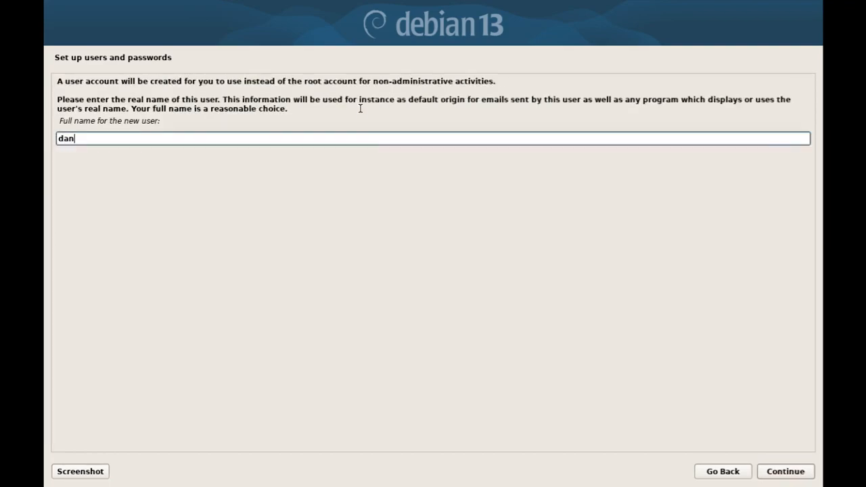
key("Return")
key("Return")
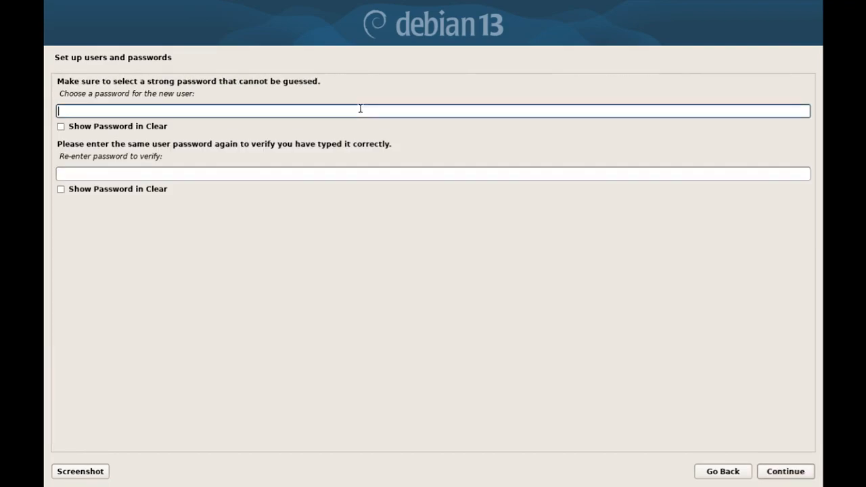
type("12")
key("Return")
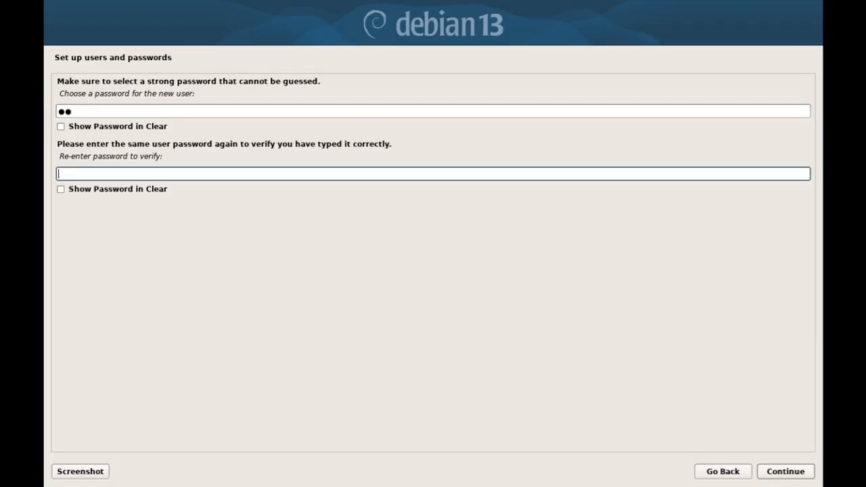
type("12")
key("Tab")
key("Tab")
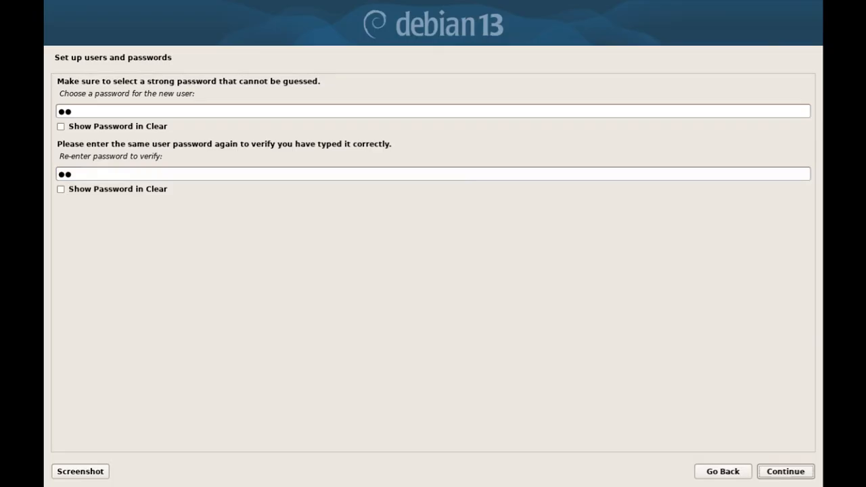
Briefly try password commands in a floating terminal, close it, and submit the user password.
key("super+Return")
type("pass")
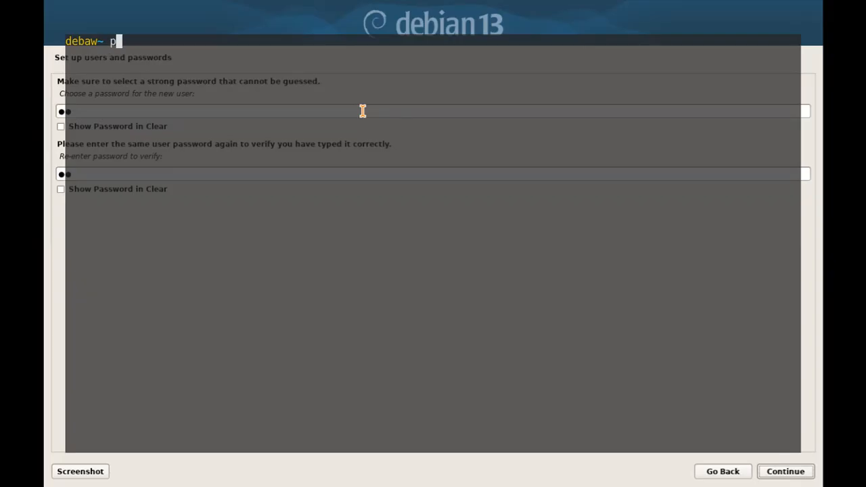
key("ctrl+w")
type("genp")
key("BackSpace")
key("BackSpace")
key("BackSpace")
key("BackSpace")
key("BackSpace")
key("F12")
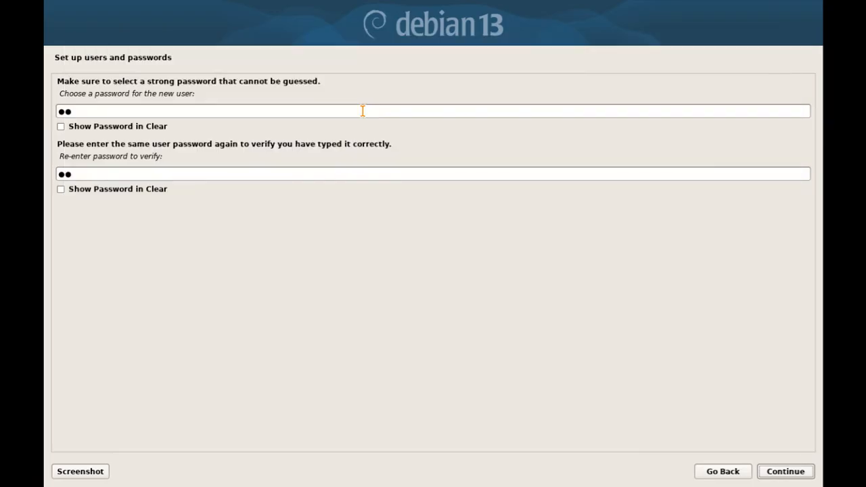
key("Return")
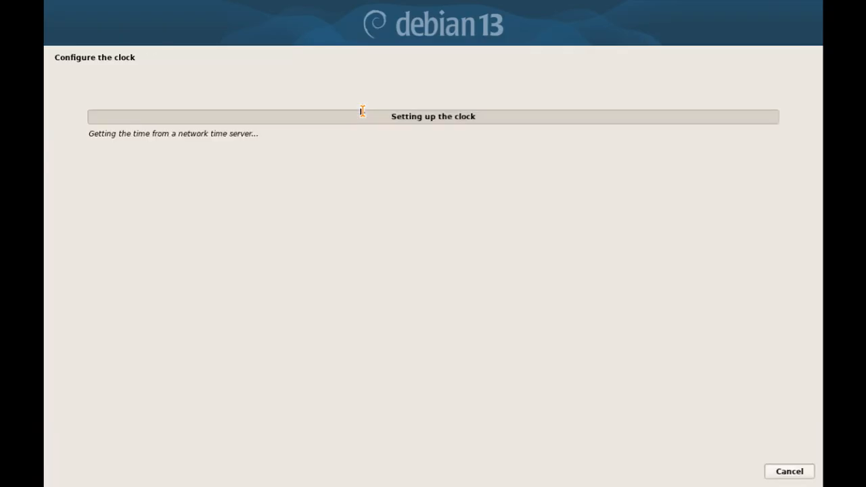
Accept the suggested time zone and continue to the partitioning method screen.
key("Return")
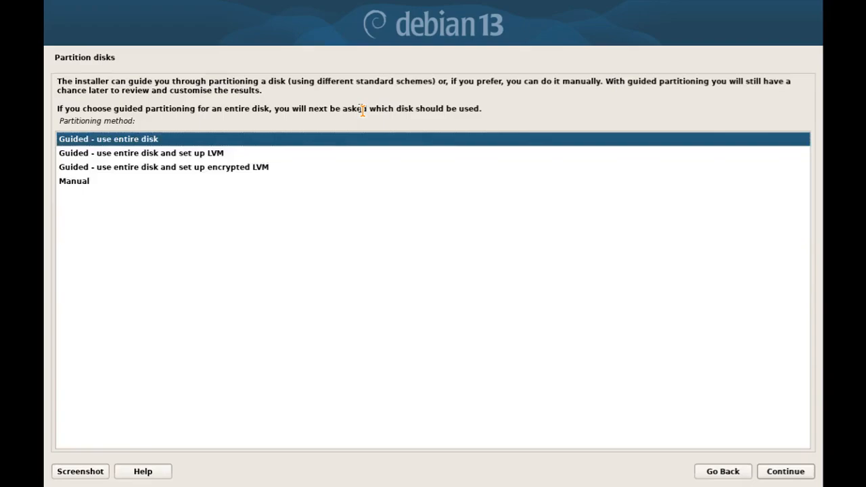
Choose Manual from the partitioning methods to show the sda, sdb and sdc disks.
key("Down")
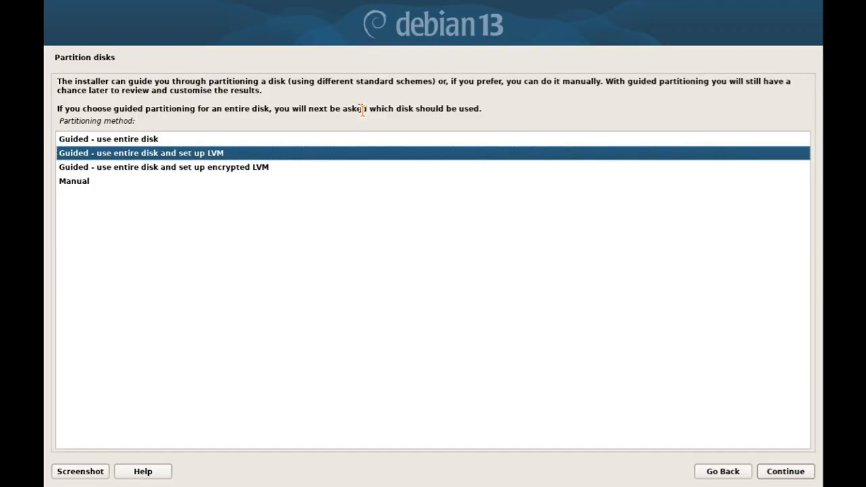
key("Down")
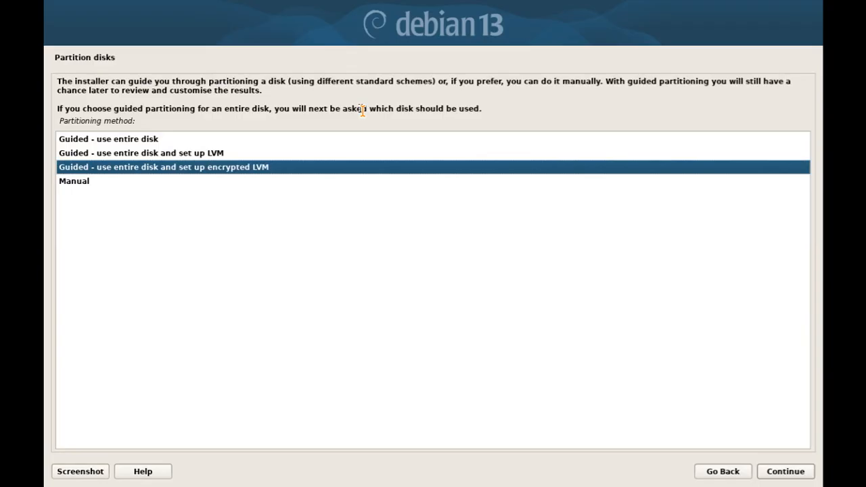
key("Up")
key("Down")
key("Up")
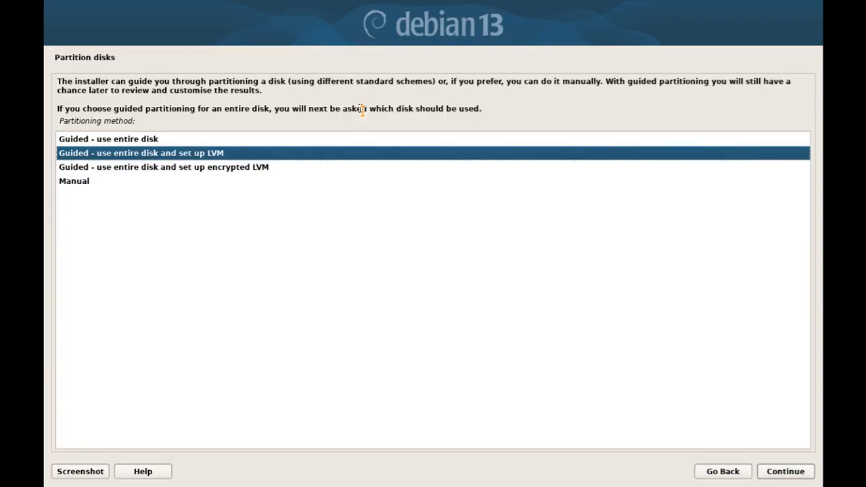
key("Down")
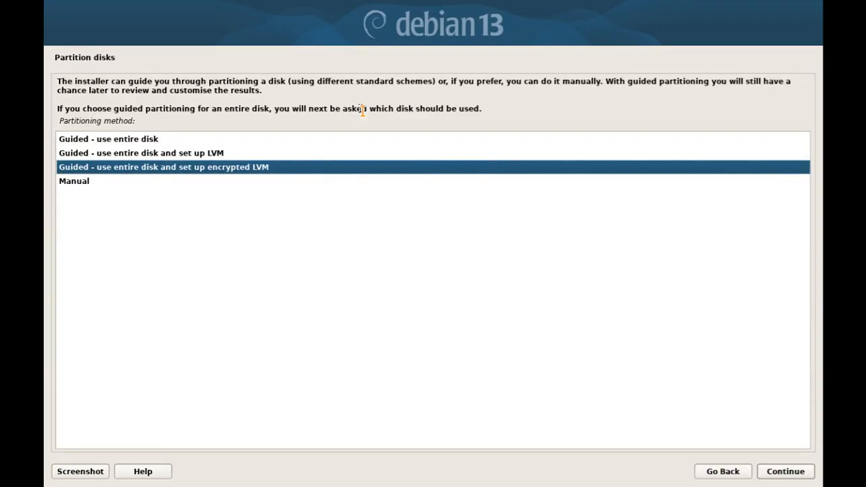
key("Up")
key("Down")
key("Down")
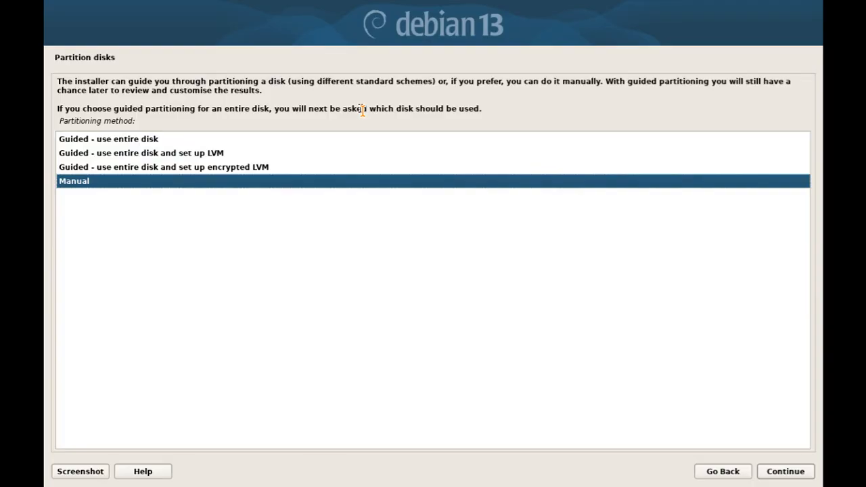
key("Up")
key("Up")
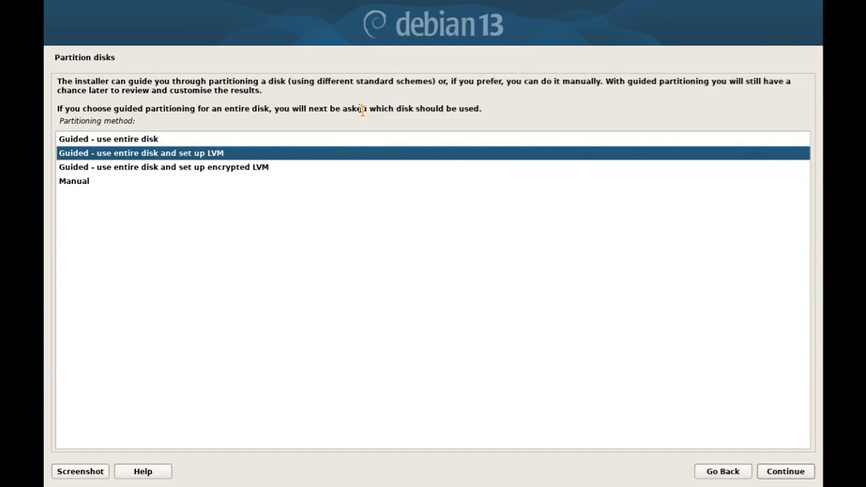
key("Down")
key("Up")
key("Up")
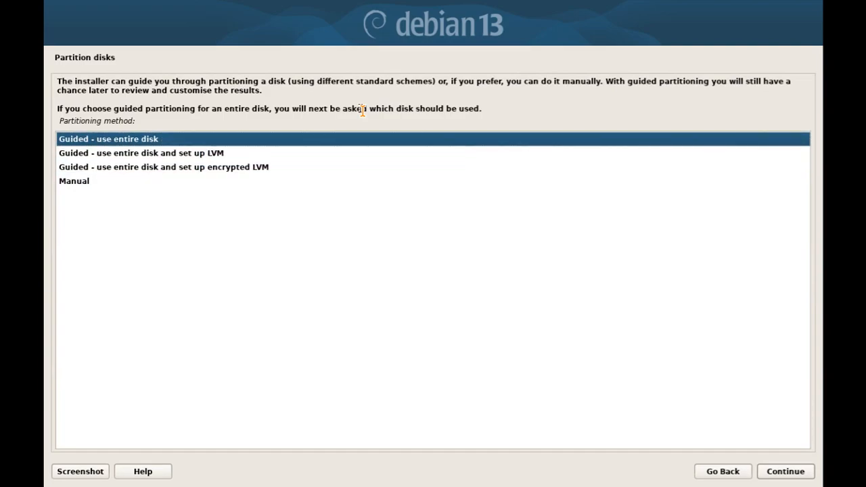
key("Down")
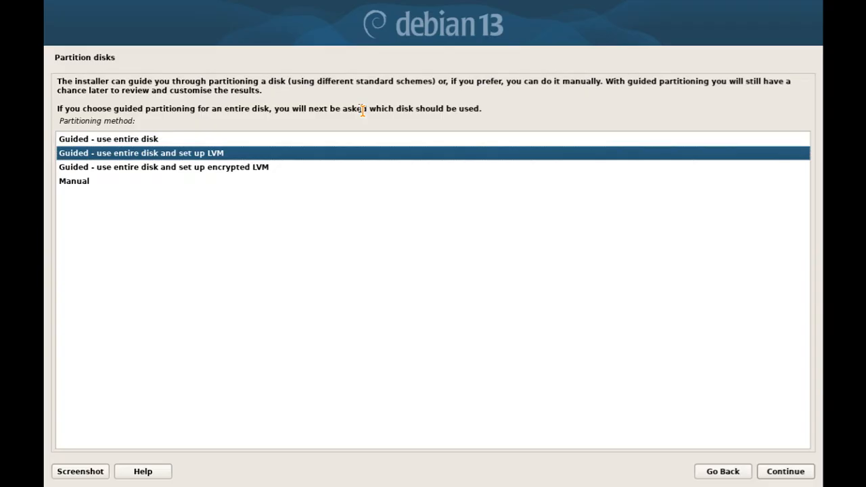
key("Up")
key("Down")
key("Down")
key("Down")
key("Return")
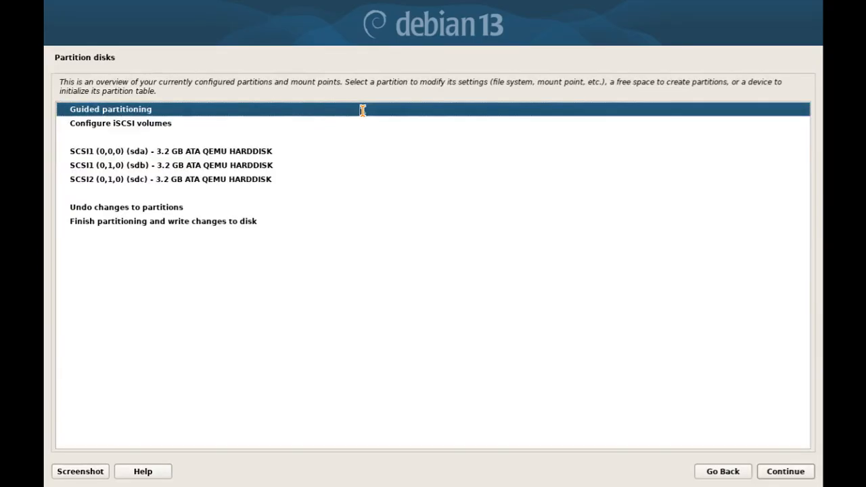
Select the sda disk (SCSI1 0,0,0) for partitioning, then switch to the tmux terminal.
key("Down")
key("Down")
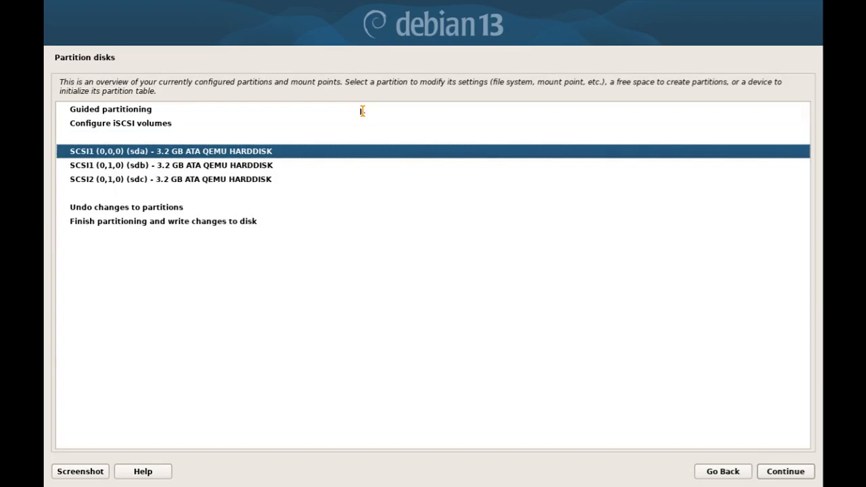
key("Down")
key("Down")
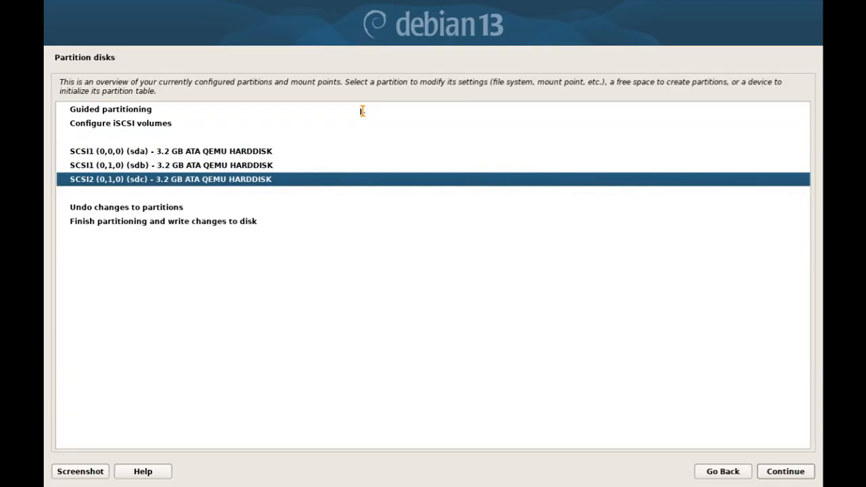
key("Up")
key("Up")
key("Up")
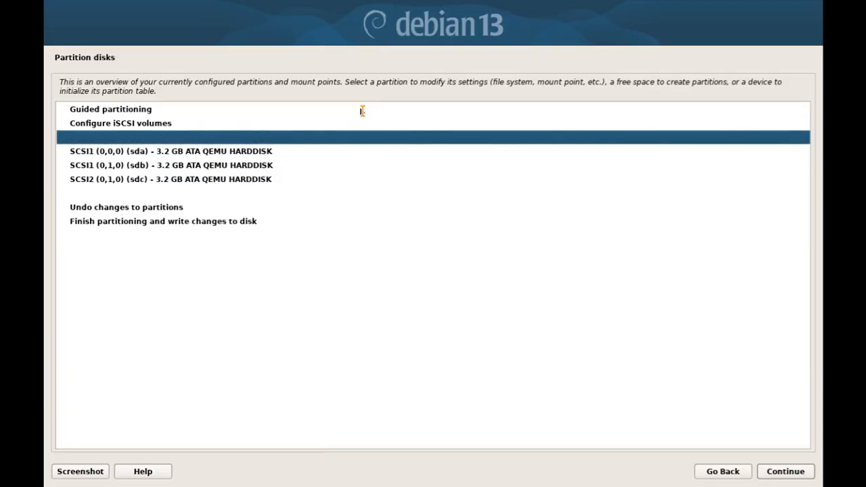
key("Up")
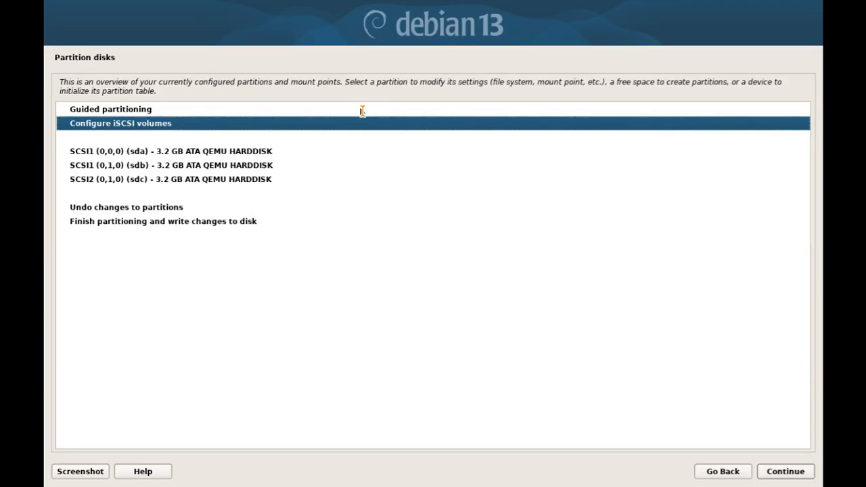
key("Down")
key("Down")
key("Down")
key("Down")
key("Down")
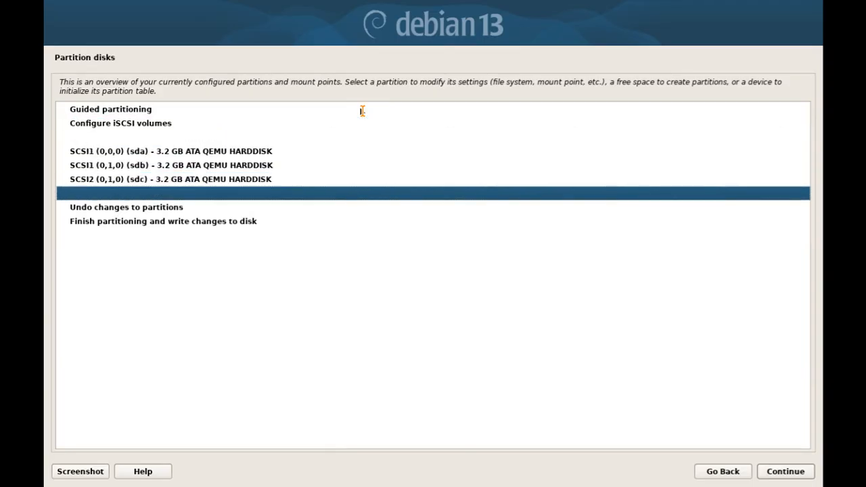
key("Up")
key("Up")
key("Up")
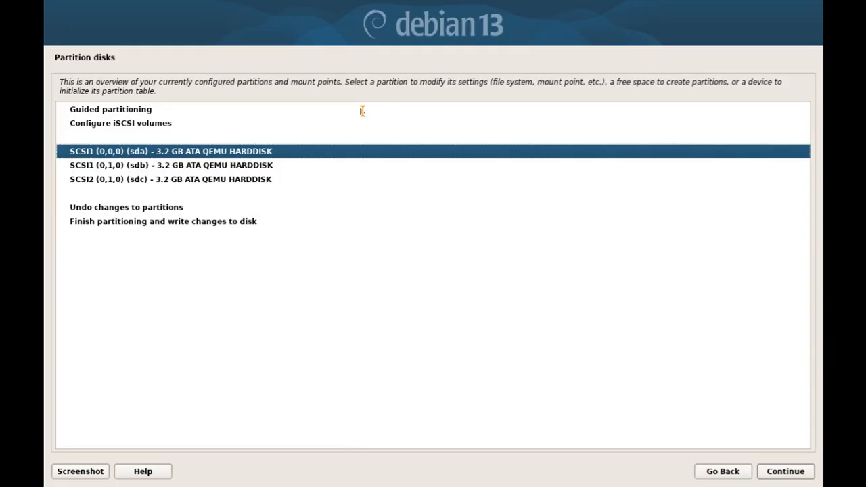
key("Return")
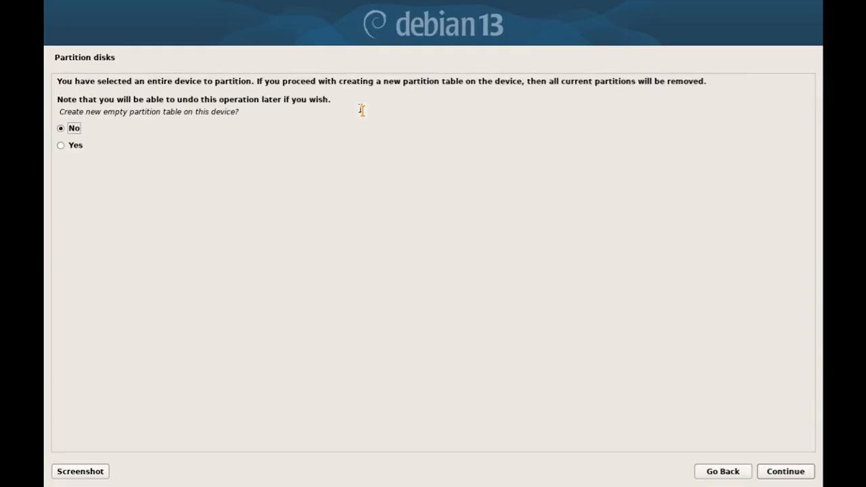
key("alt+Tab")
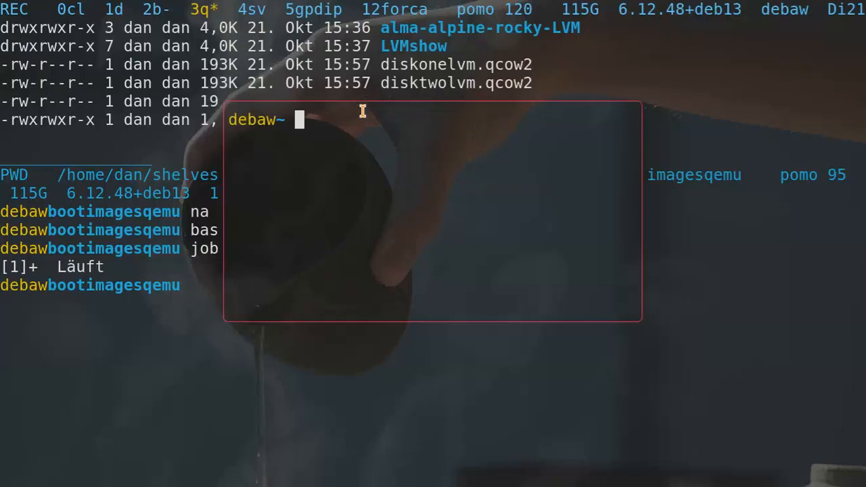
Run pomo in a popup shell to start the timer, then return to the installer.
key("ctrl+d")
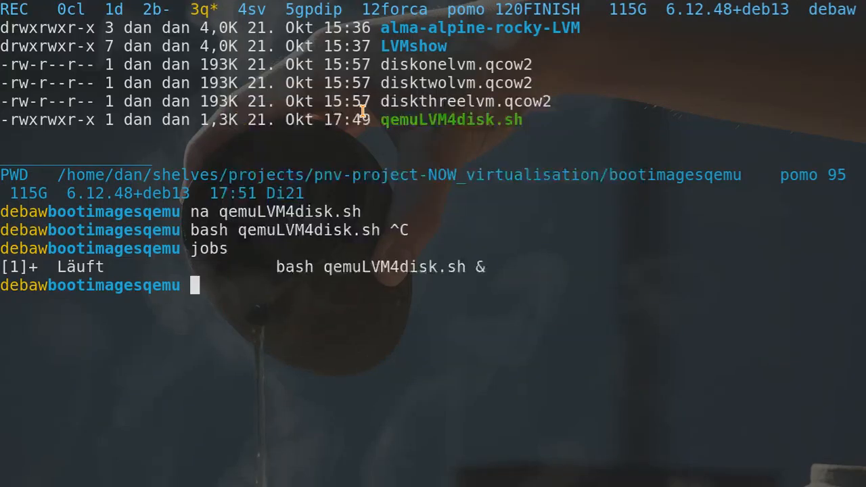
key("super+Return")
type("pomo")
key("Return")
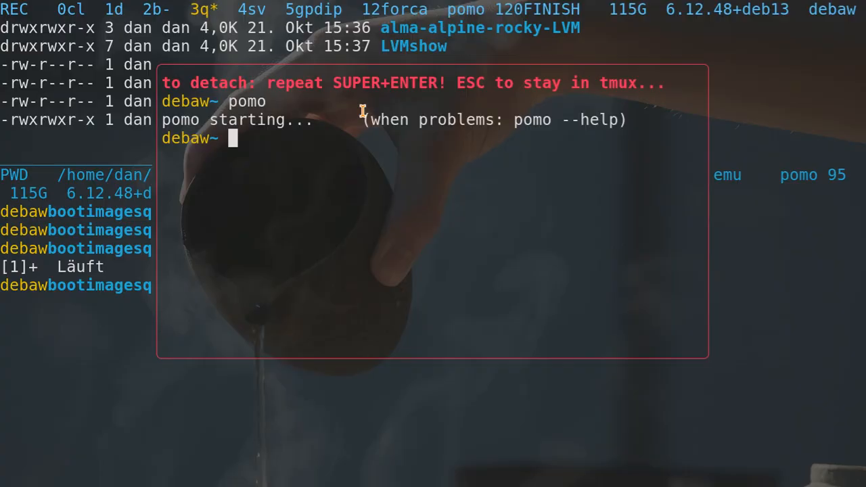
key("super+Return")
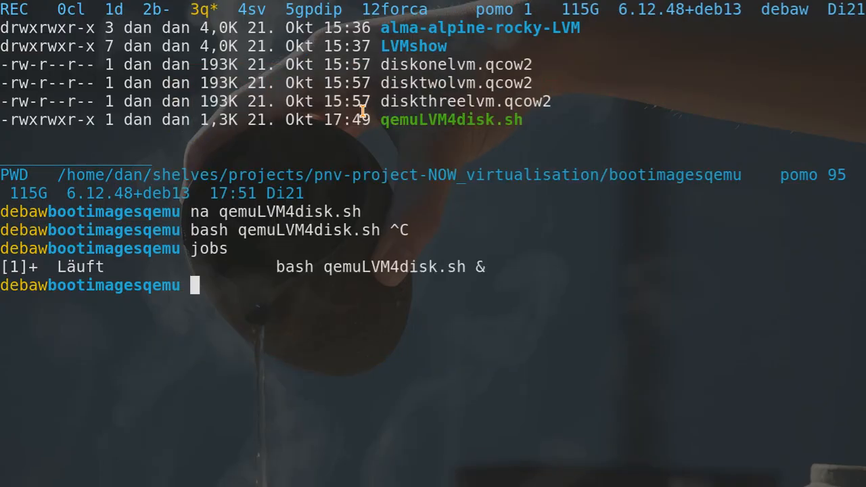
key("alt+Tab")
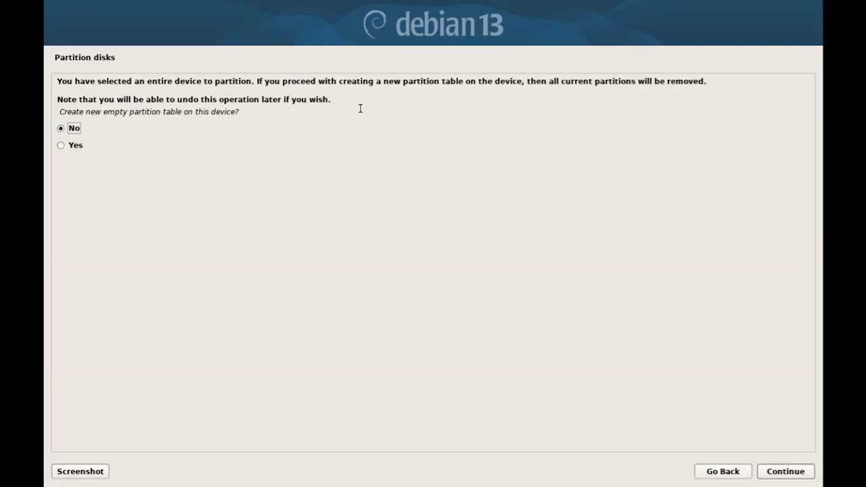
Answer Yes to a new empty partition table for sda, then sdb, then sdc.
key("Down")
key("Return")
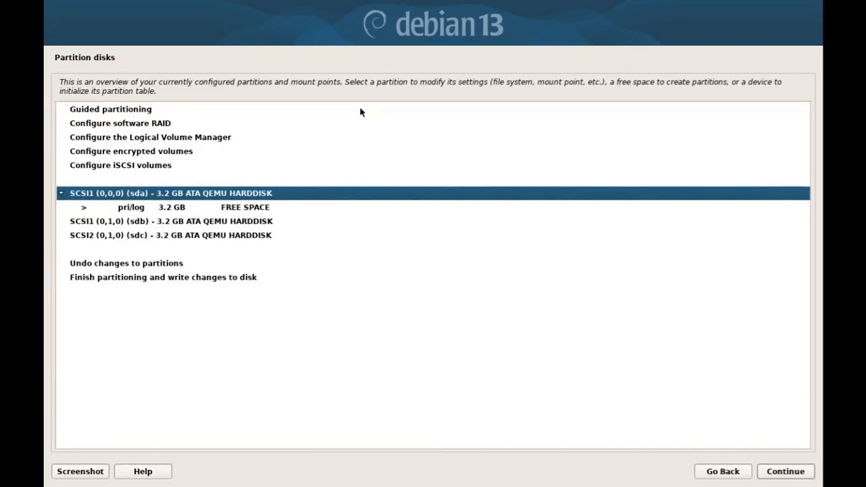
key("Down")
key("Down")
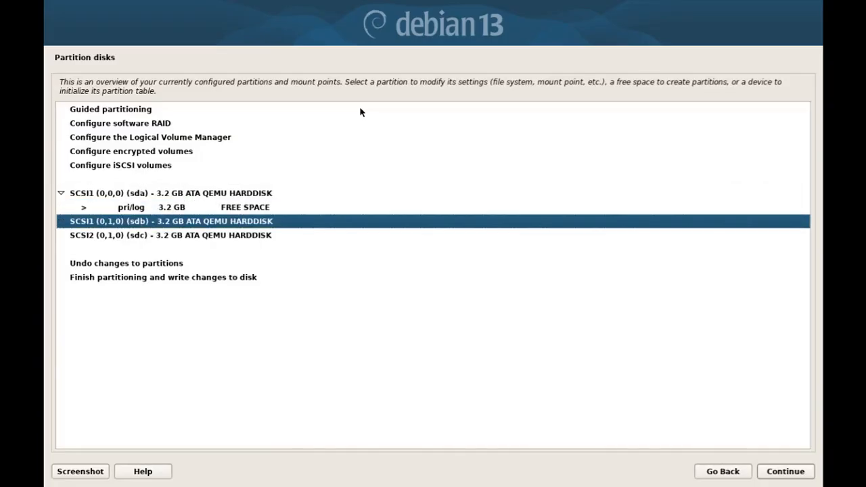
key("Return")
key("Down")
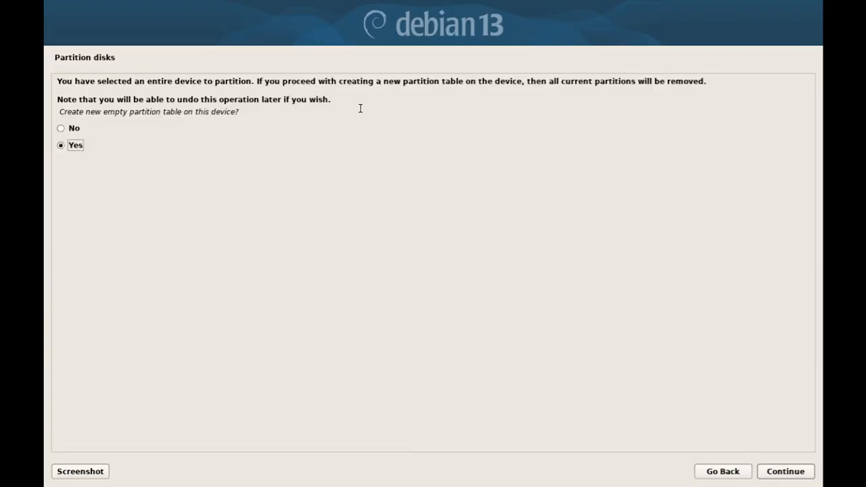
key("Return")
key("Down")
key("Down")
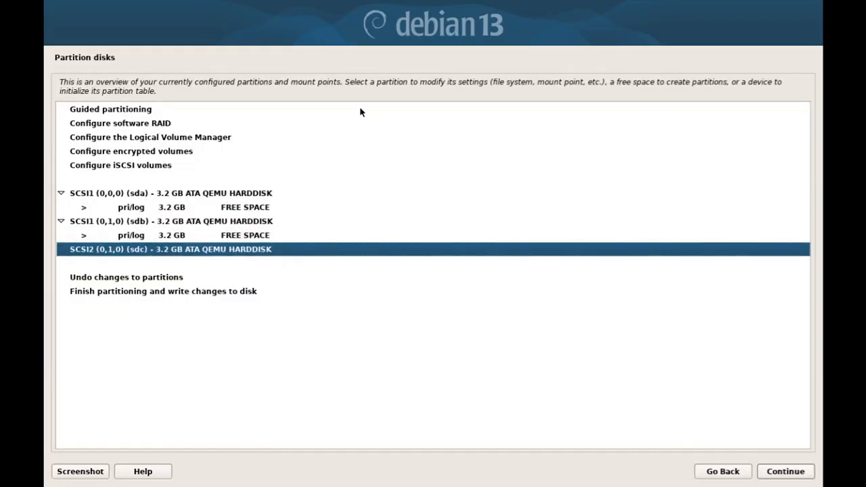
key("Return")
key("Down")
key("Return")
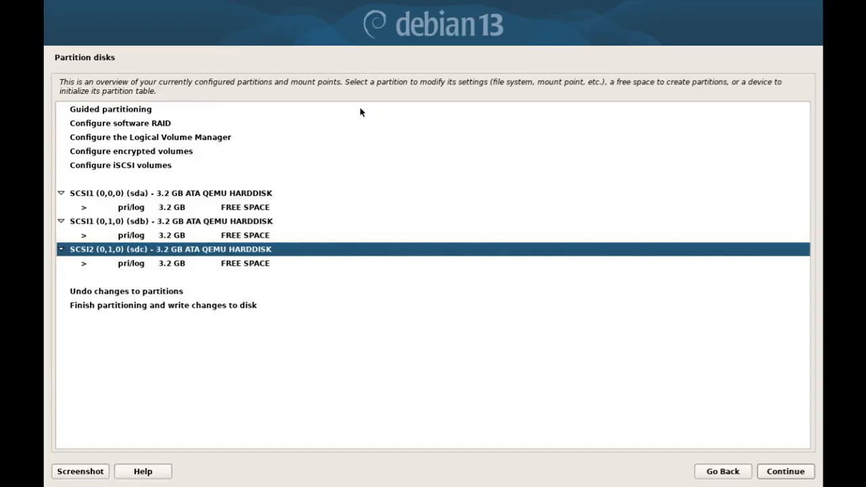
key("Up")
key("Up")
key("Up")
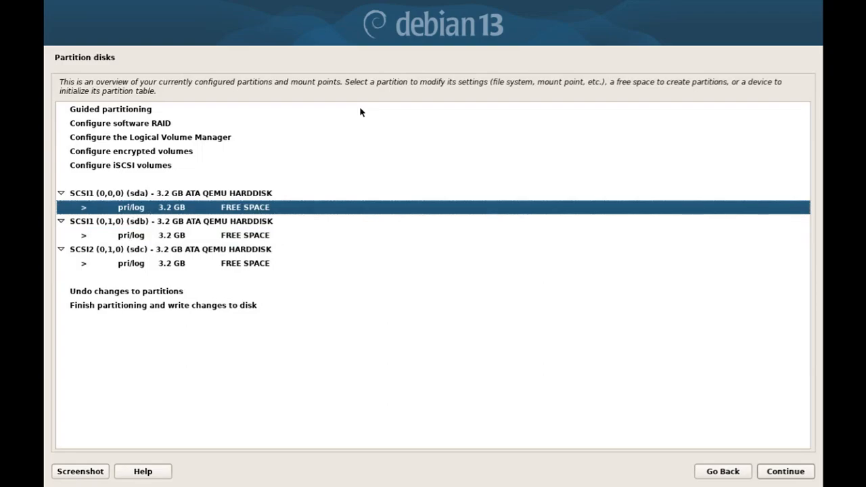
key("Down")
key("Down")
key("Down")
key("Down")
Create a new partition in sda's free space with size 709 M.
key("Up")
key("Up")
key("Up")
key("Up")
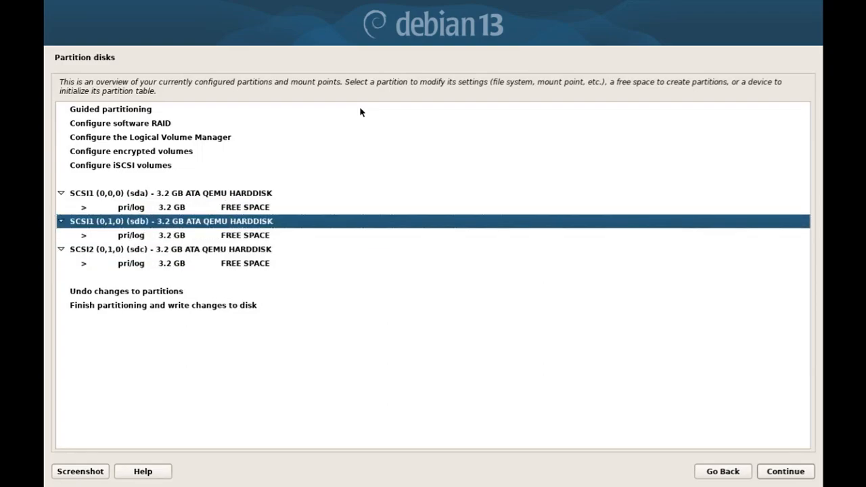
key("Return")
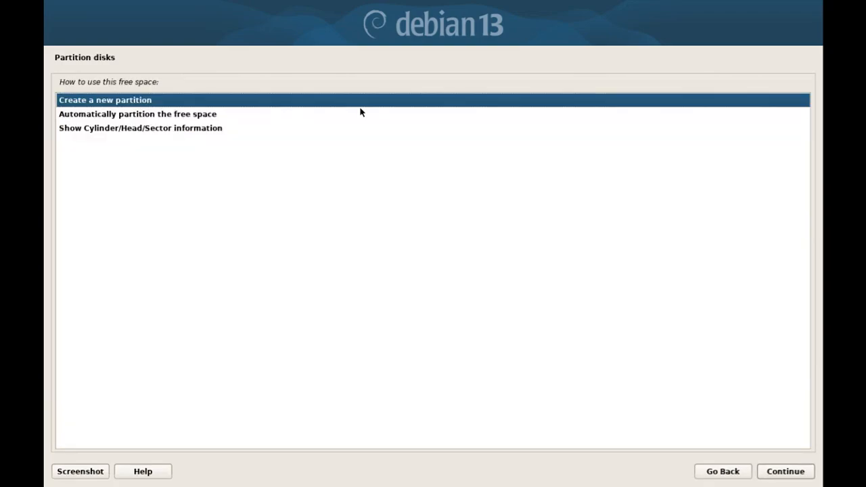
key("Down")
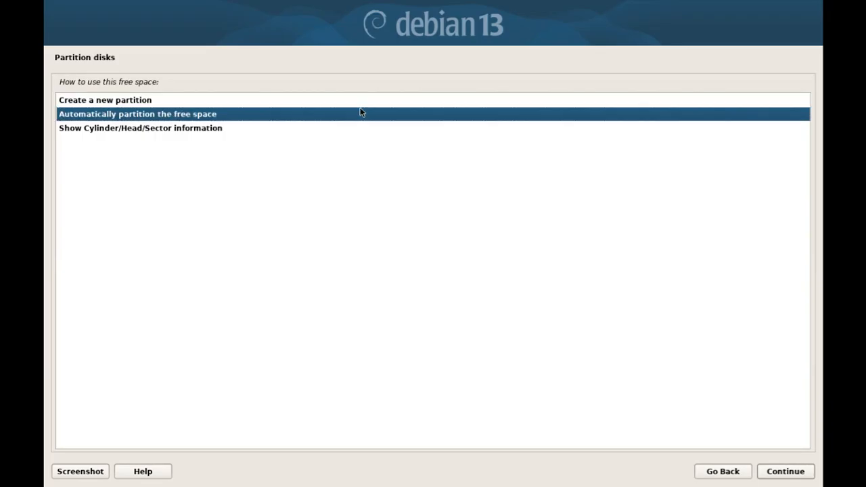
key("Up")
key("Return")
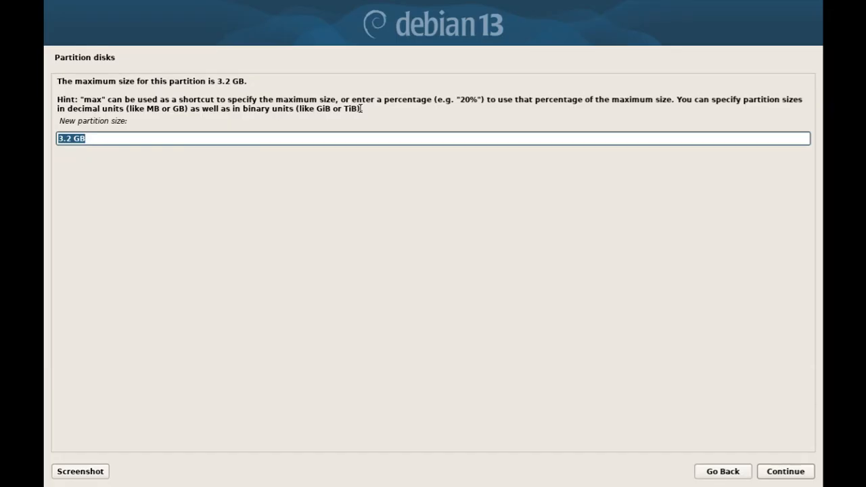
key("Home")
key("Delete")
key("Delete")
key("Delete")
type("709")
key("Right")
key("Delete")
type("M")
key("Return")
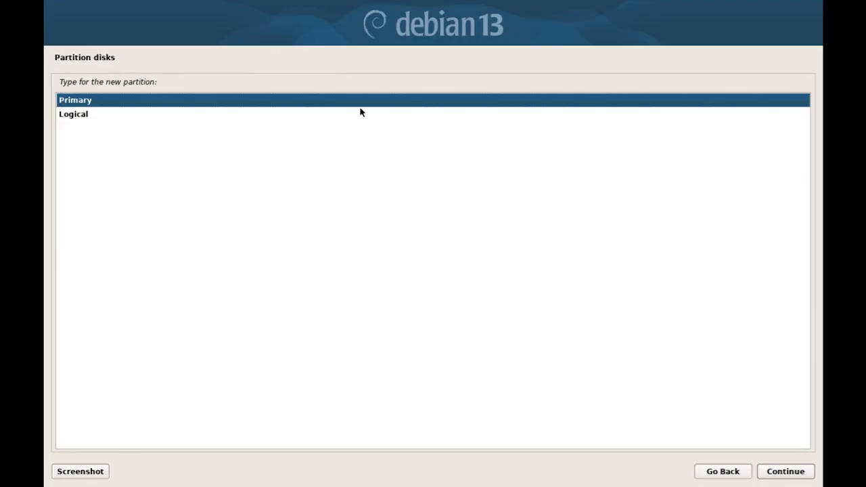
Make it a primary ext4 partition at the beginning, mounted at /boot, and finish setup.
key("Return")
key("Return")
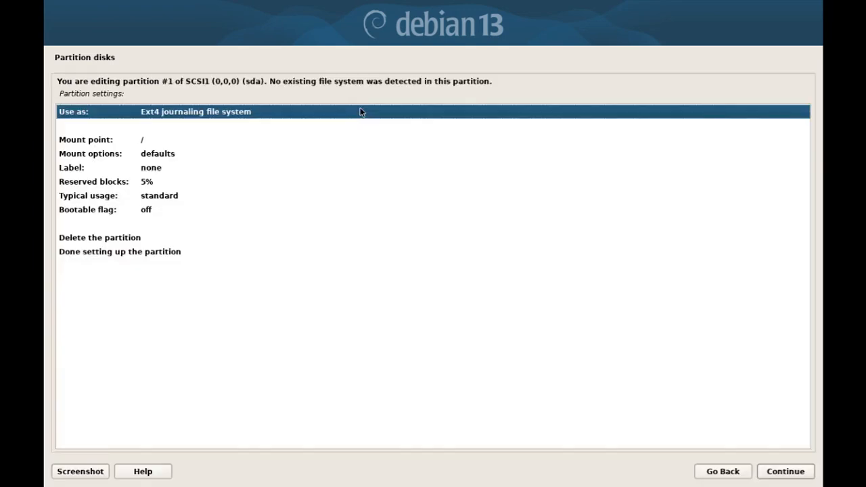
key("Return")
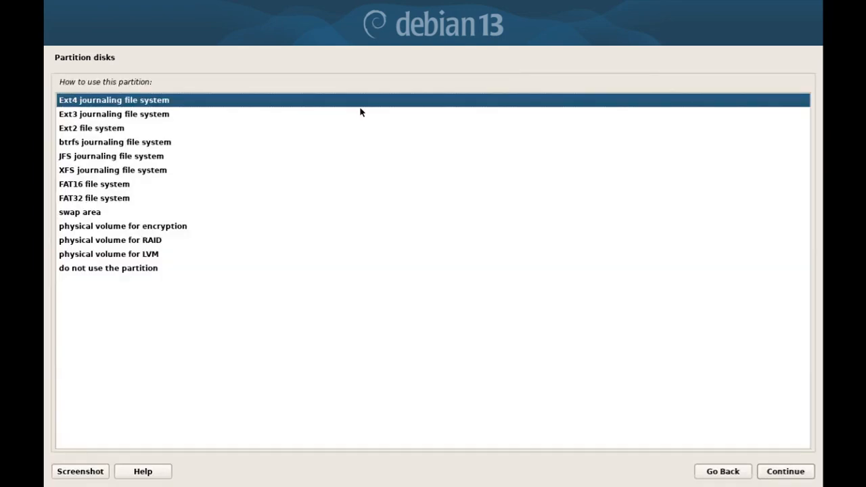
key("Return")
key("Down")
key("Return")
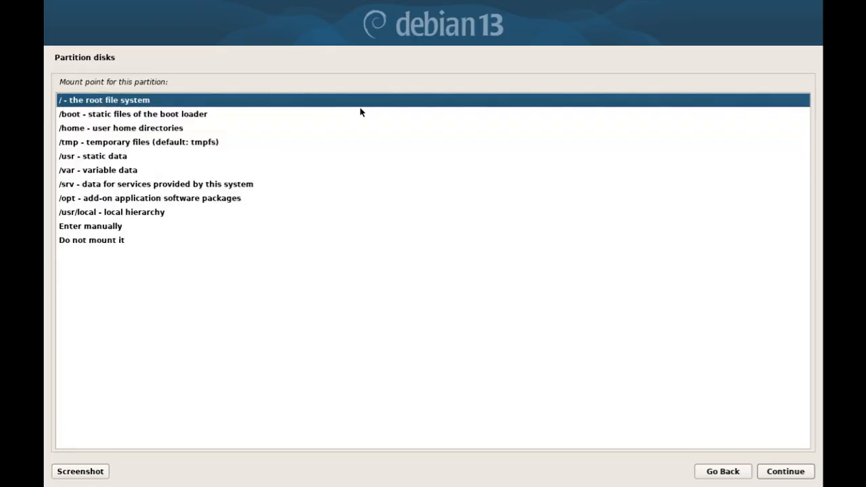
key("Down")
key("Return")
key("Down")
key("Down")
key("Down")
key("Down")
key("Down")
key("Down")
key("Down")
key("Down")
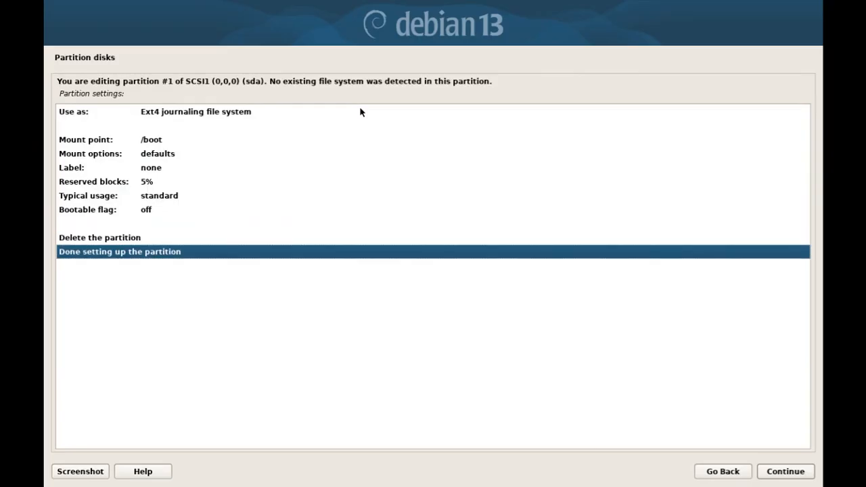
key("Return")
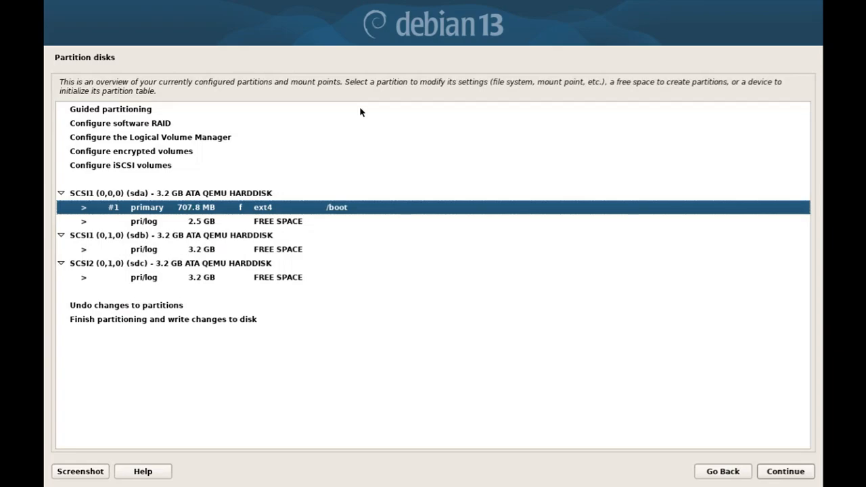
Create a primary partition using the full 2.5 GB of sda's remaining free space.
key("Down")
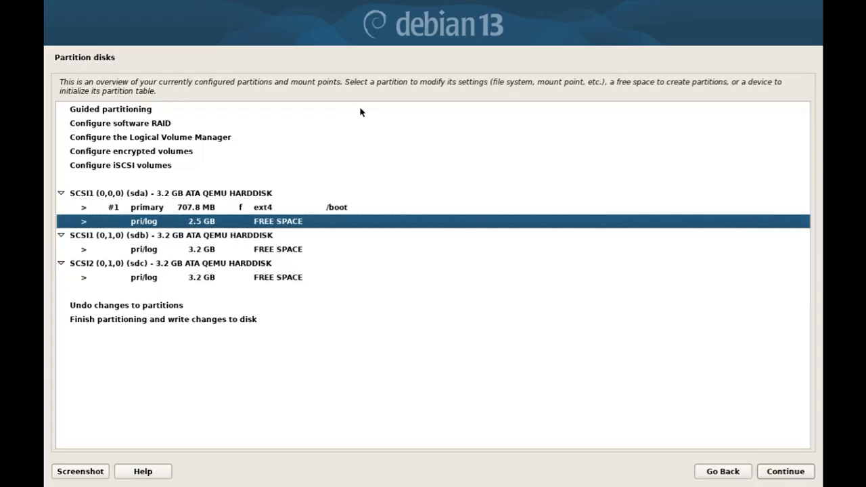
key("Up")
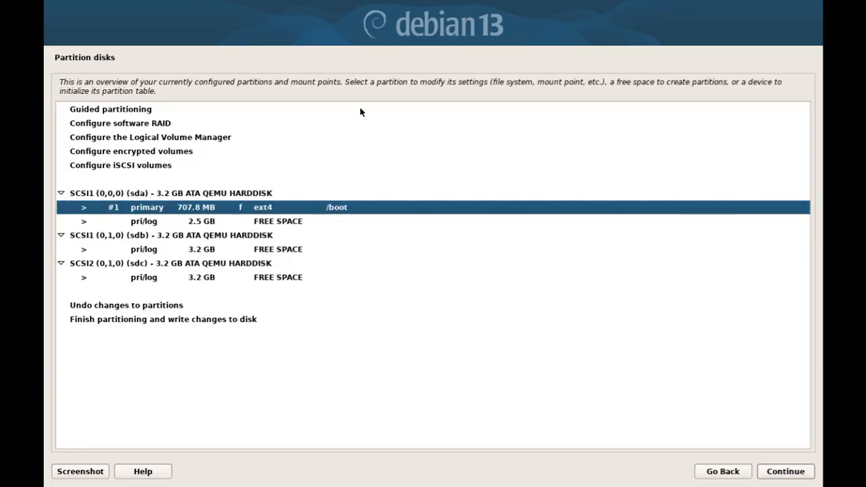
key("Down")
key("Return")
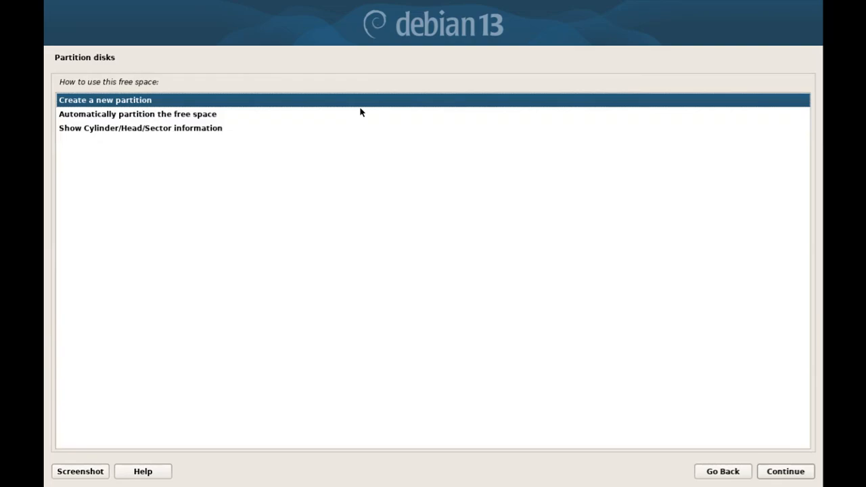
key("Return")
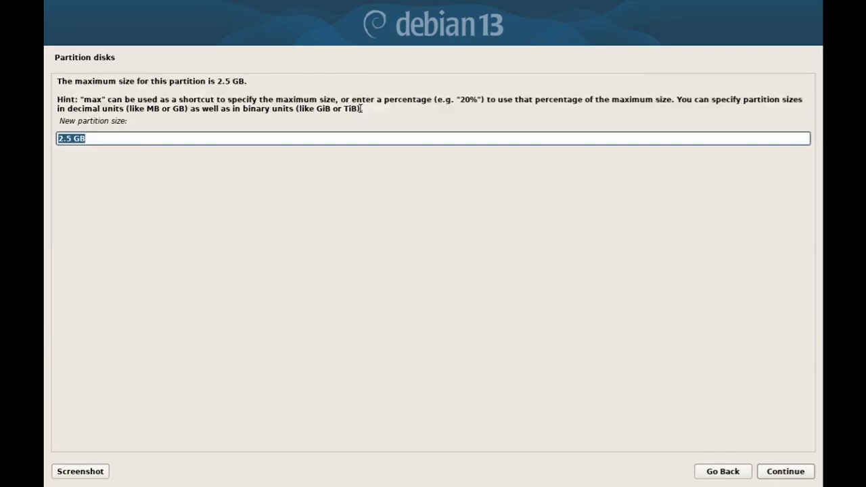
key("Return")
key("Up")
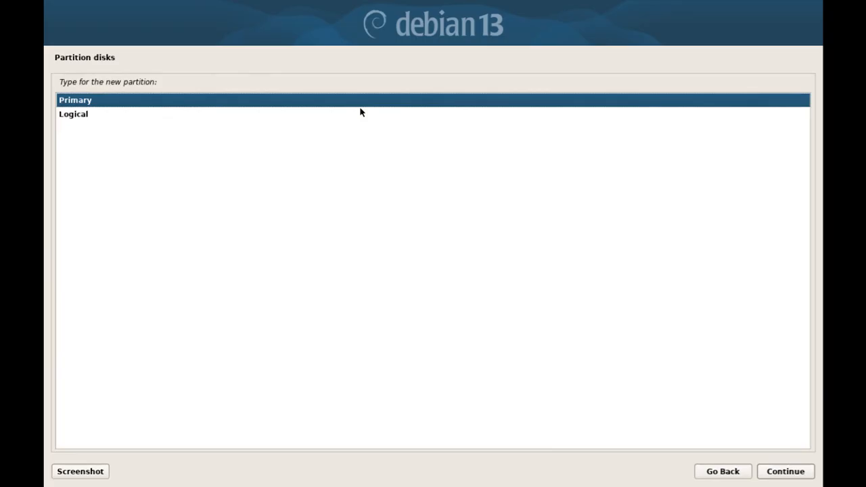
key("Return")
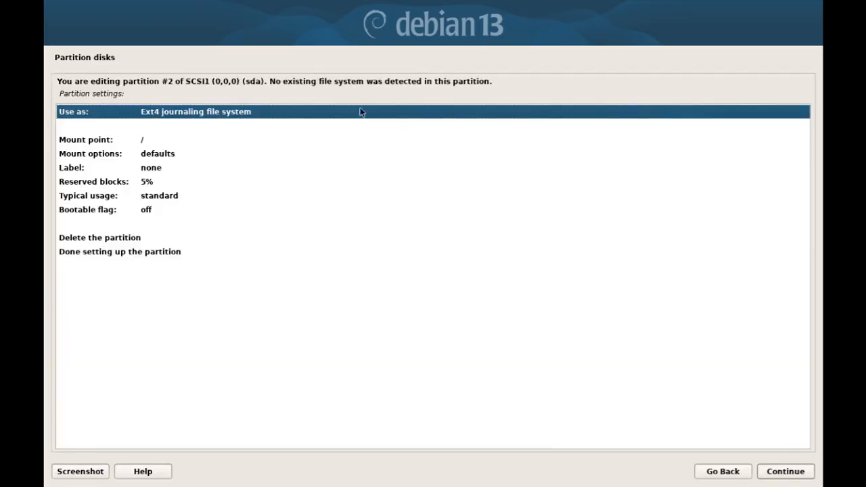
Set the new sda partition to be used as an LVM physical volume and finish setup.
key("Return")
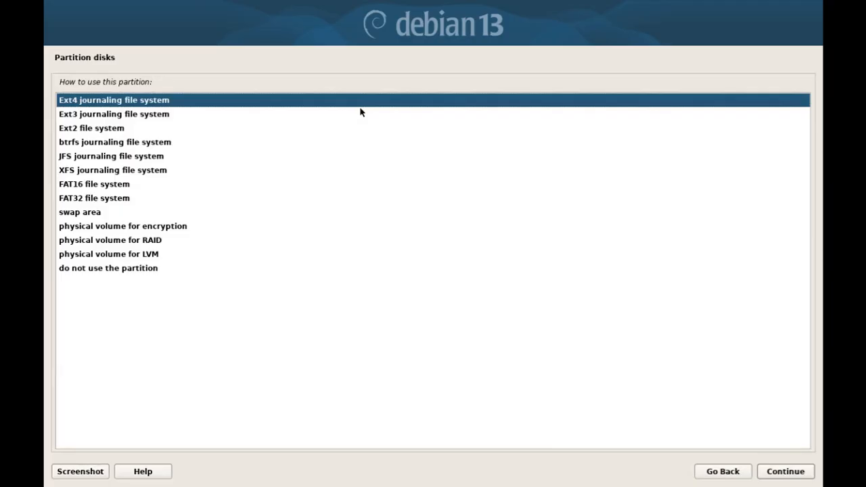
key("Down")
key("Down")
key("Down")
key("Down")
key("Down")
key("Down")
key("Down")
key("Down")
key("Down")
key("Down")
key("Down")
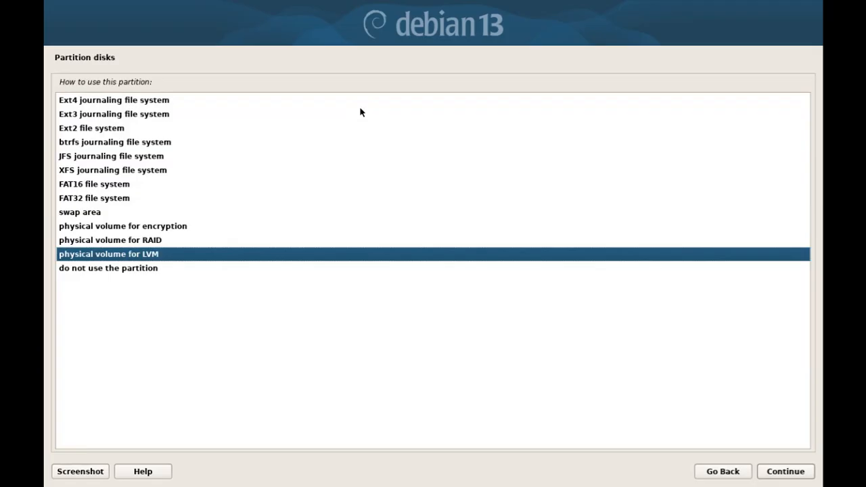
key("Up")
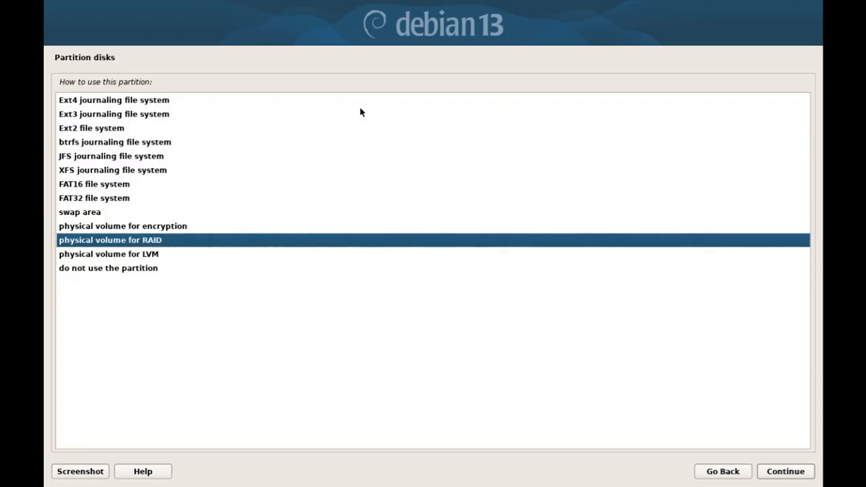
key("Up")
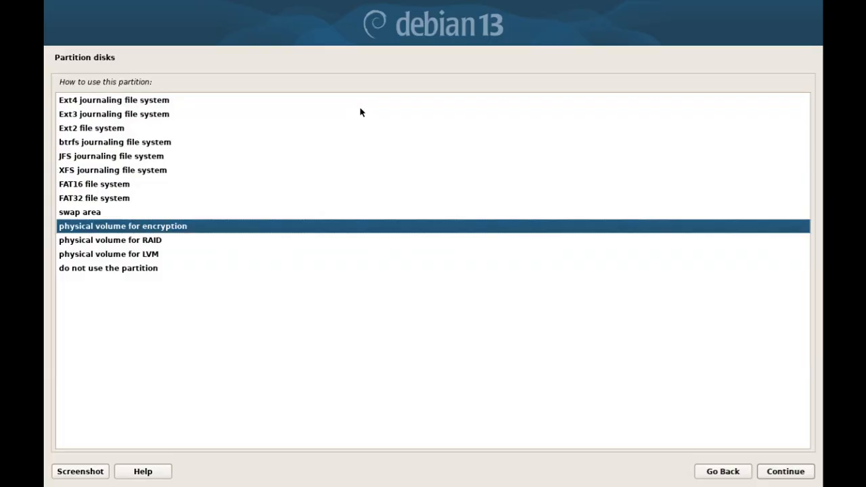
key("Down")
key("Down")
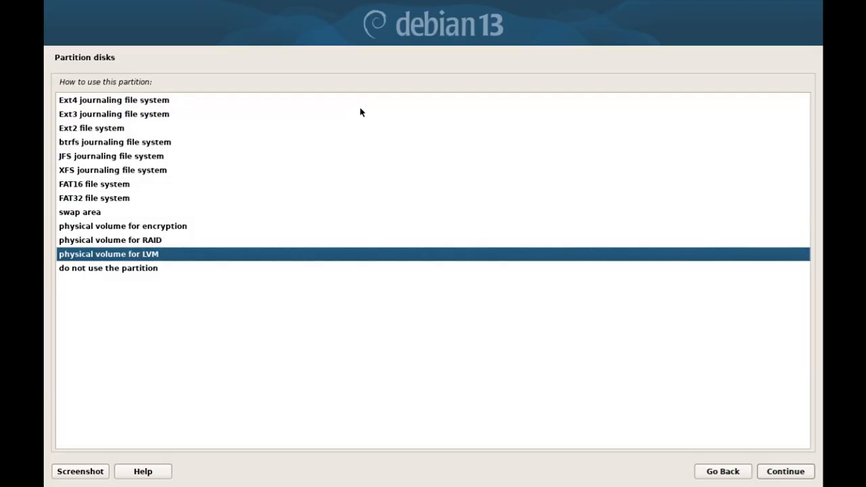
key("Return")
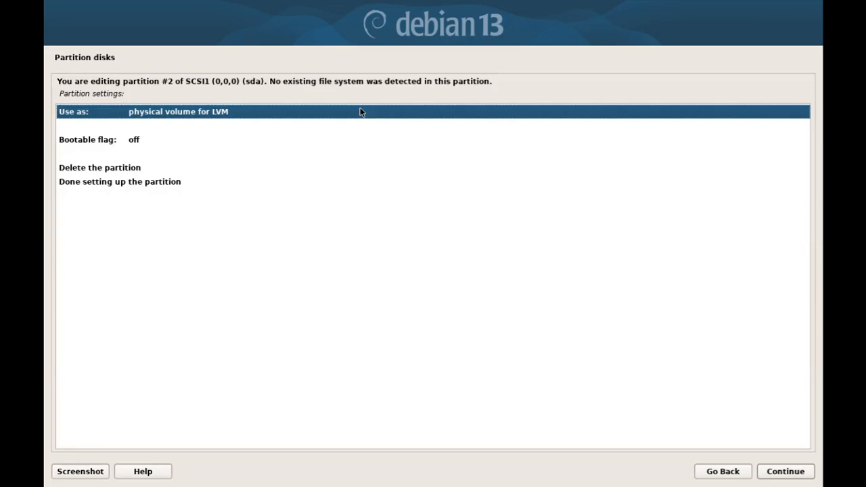
key("Down")
key("Down")
key("Down")
key("Down")
key("Down")
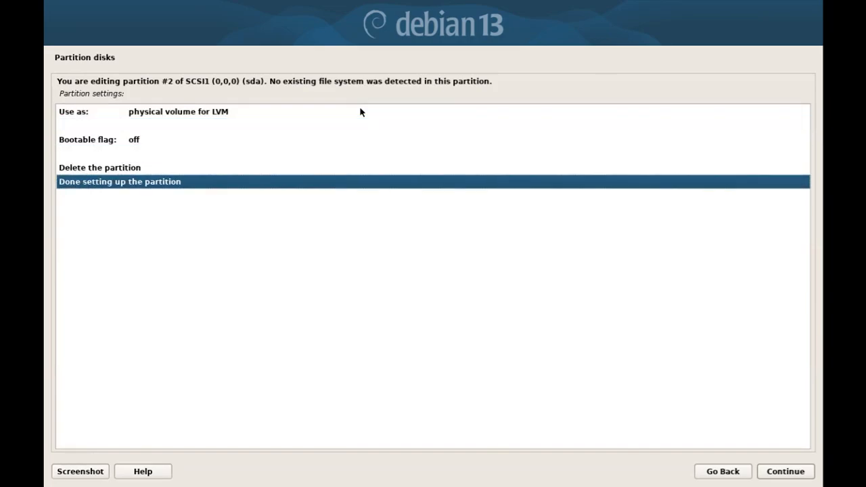
key("Return")
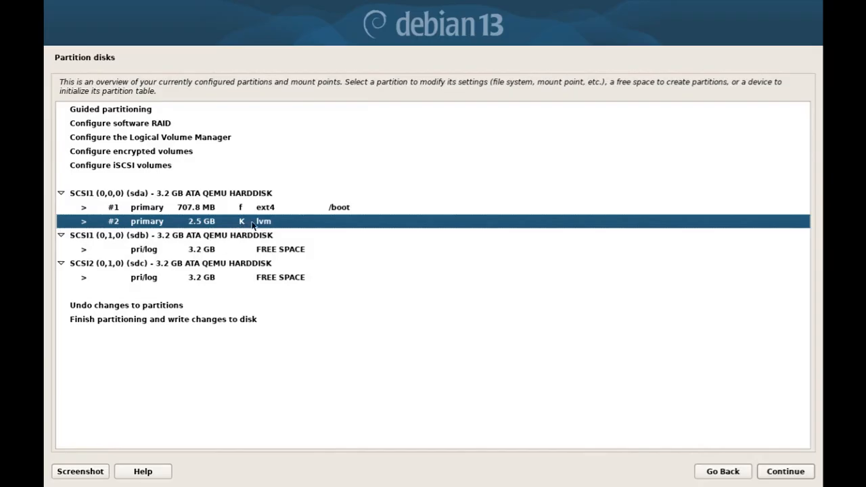
Create a 3.2 GB primary partition on sdb used as an LVM physical volume.
left_click(292, 251)
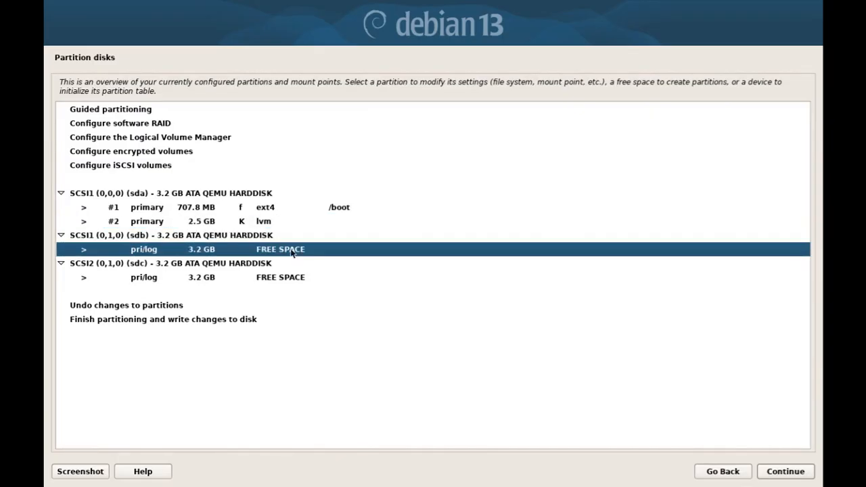
double_click(292, 252)
key("Return")
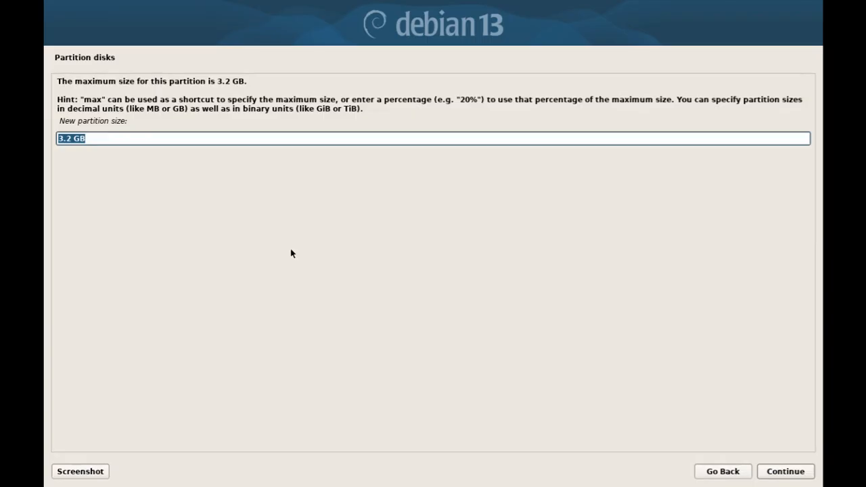
key("Return")
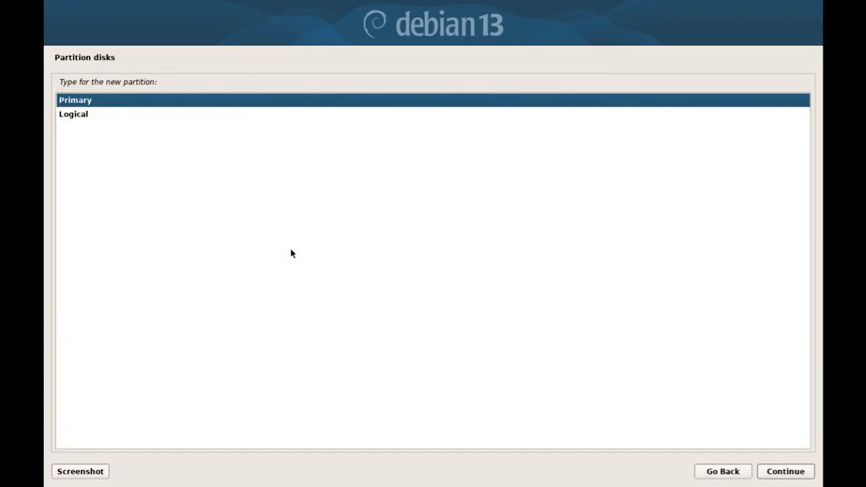
key("Return")
key("Return")
left_click(291, 254)
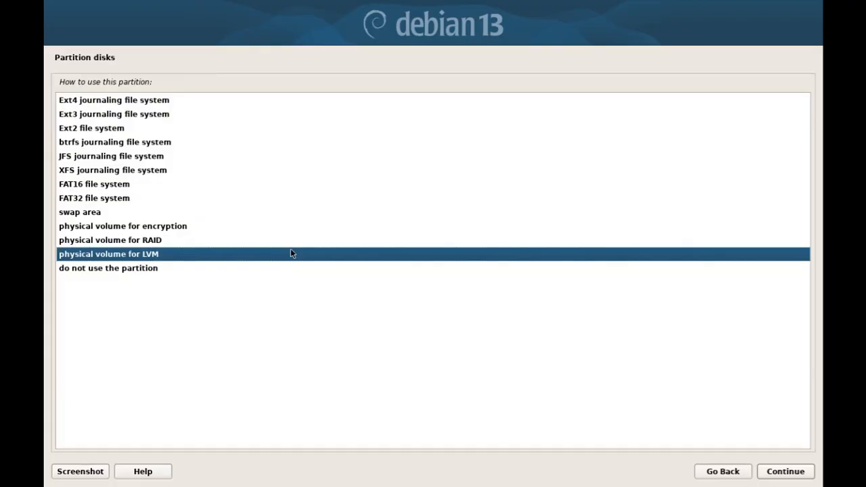
key("Return")
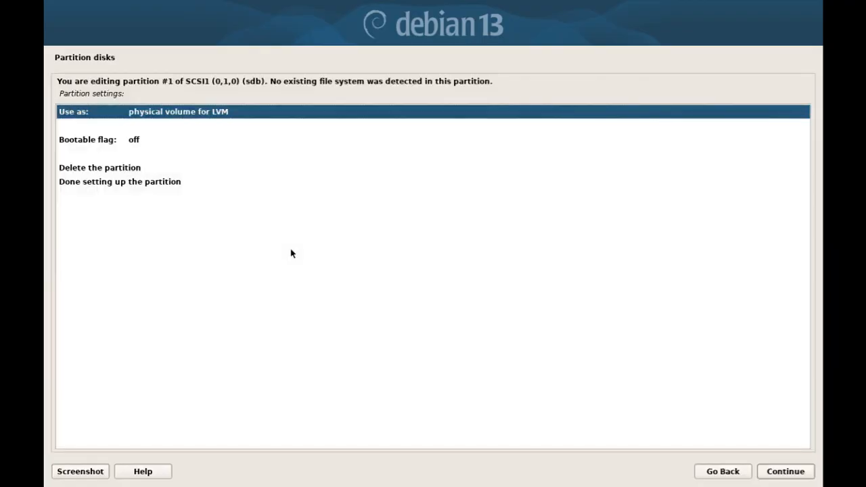
key("Down")
key("Down")
key("Down")
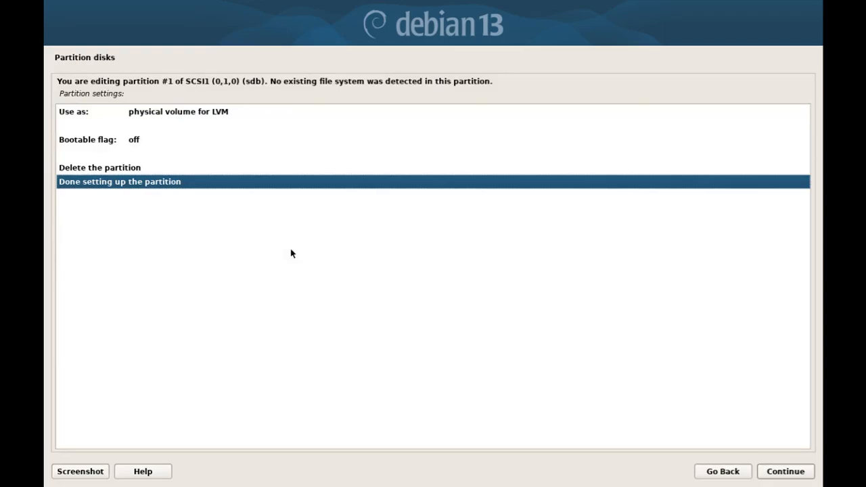
key("Return")
key("Down")
key("Up")
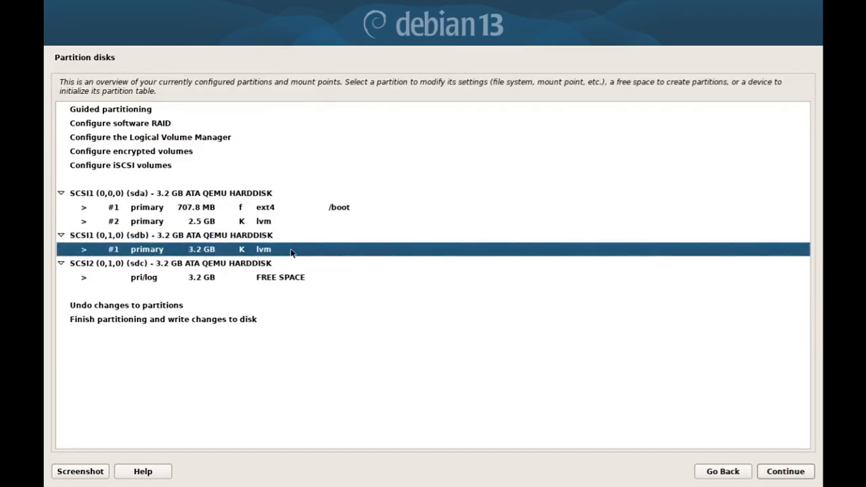
key("Down")
key("Down")
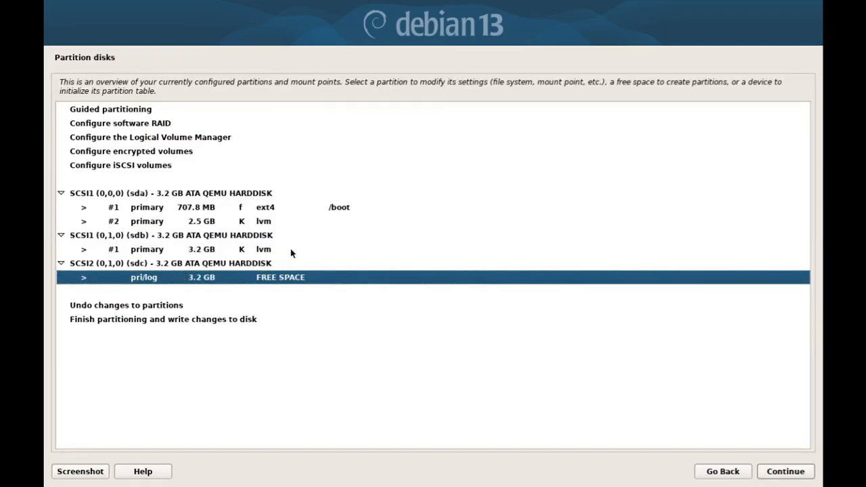
Create a primary partition across all of sdc's free space as an LVM physical volume.
key("Return")
key("Return")
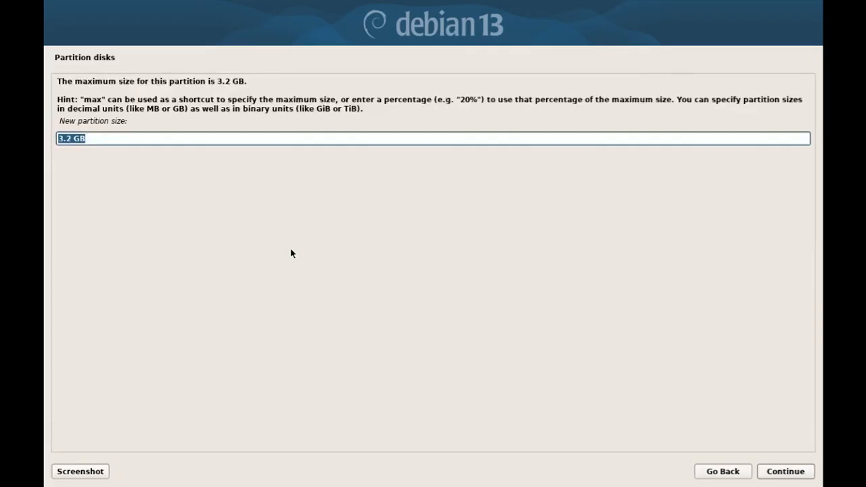
key("Return")
key("Return")
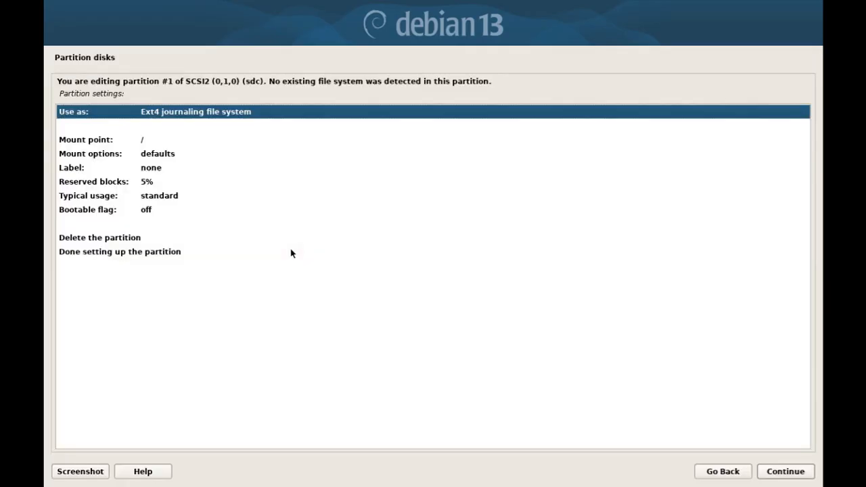
key("Return")
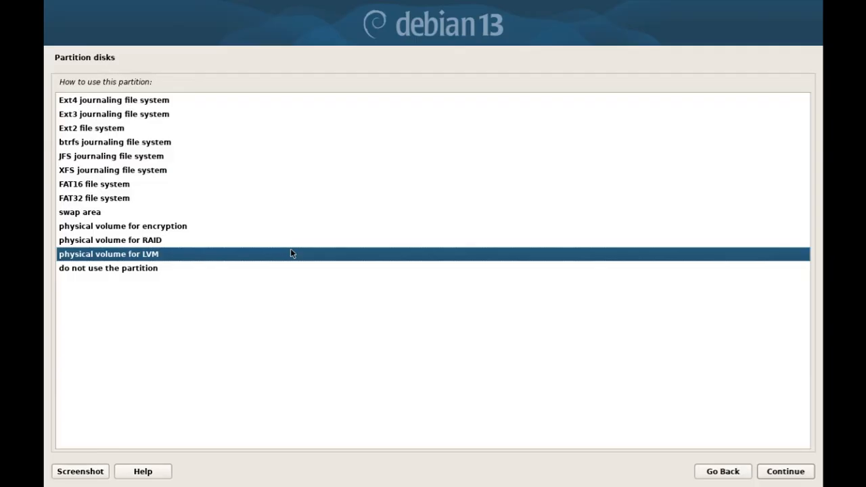
key("Return")
key("Down")
key("Down")
key("Down")
key("Down")
key("Down")
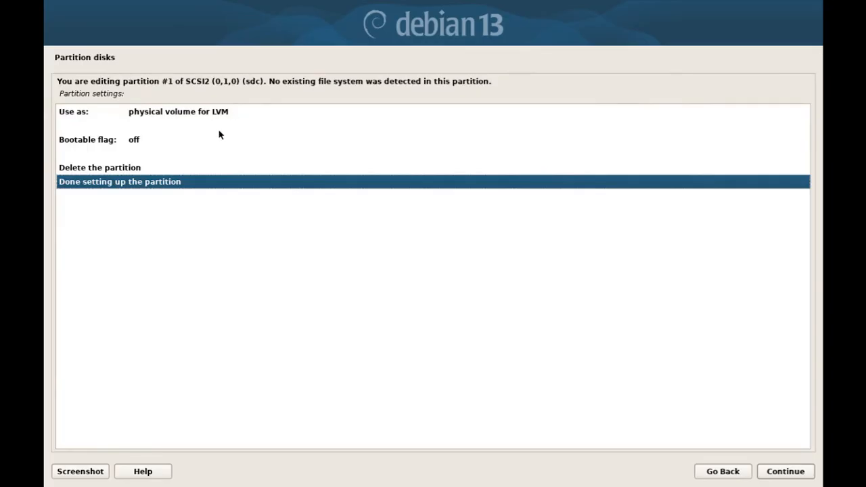
key("Return")
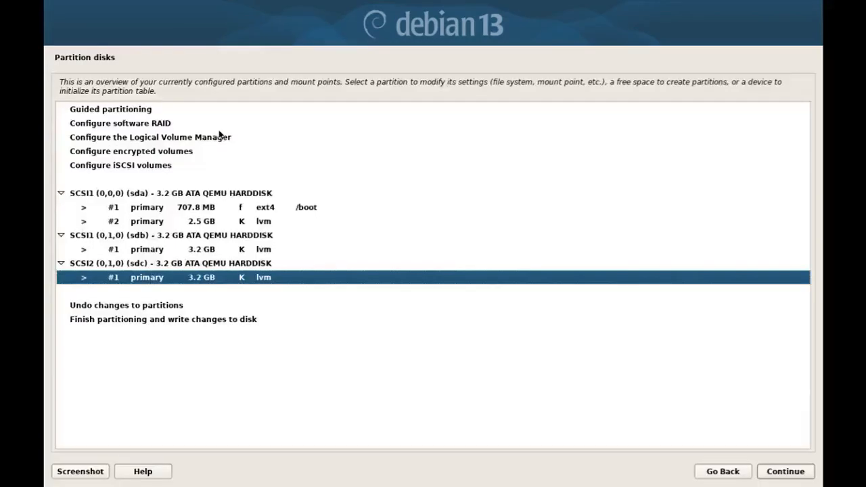
Review the /boot and three LVM partitions, then highlight Configure the Logical Volume Manager.
left_click(292, 208)
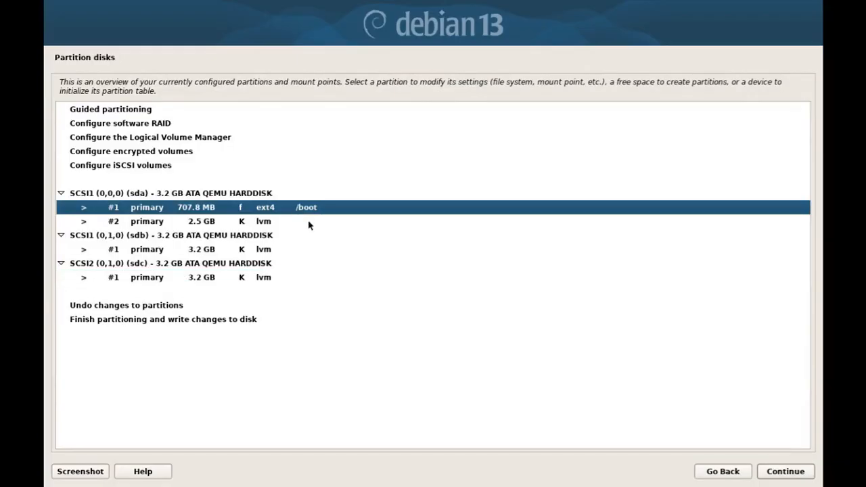
left_click(308, 224)
left_click(306, 251)
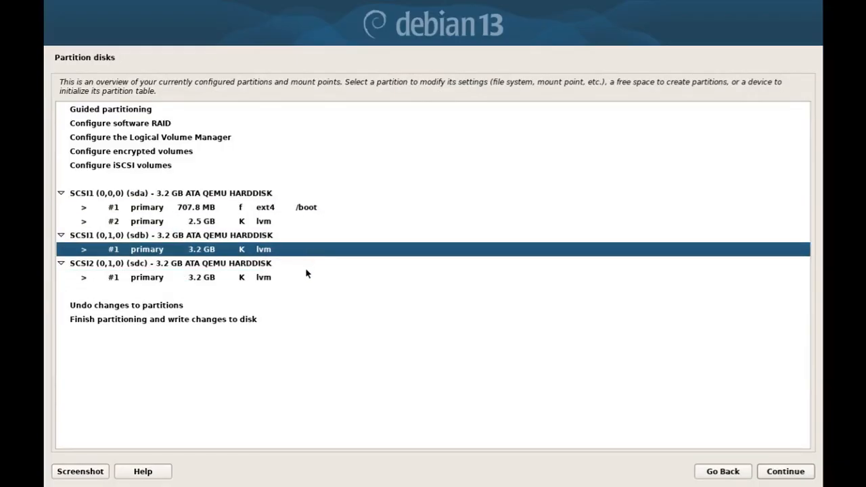
left_click(305, 280)
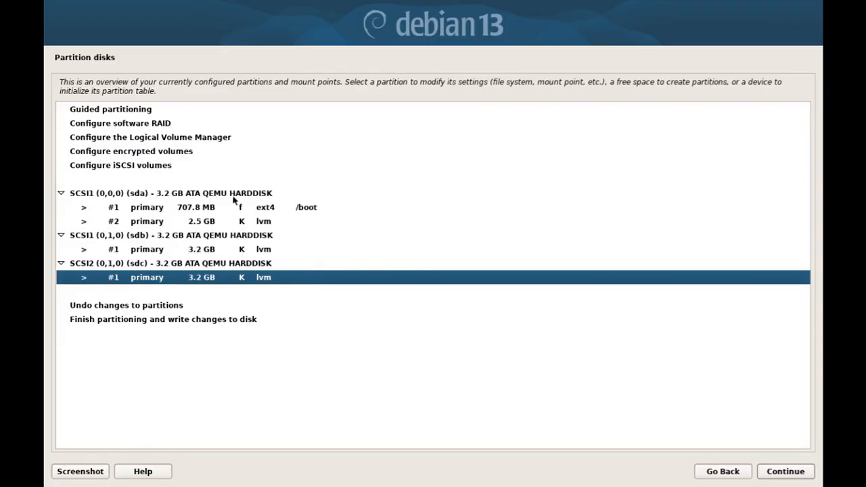
left_click(186, 139)
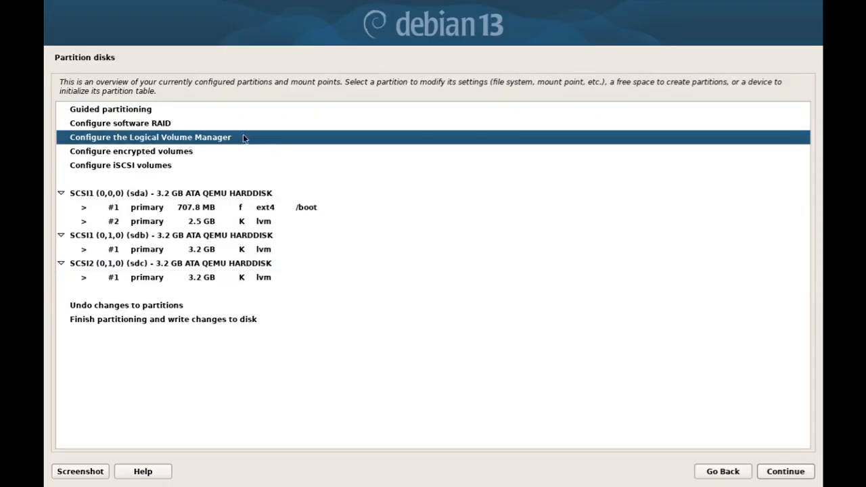
In the terminal, reopen qemuLVM4disk.sh in nano from command history.
key("alt+Tab")
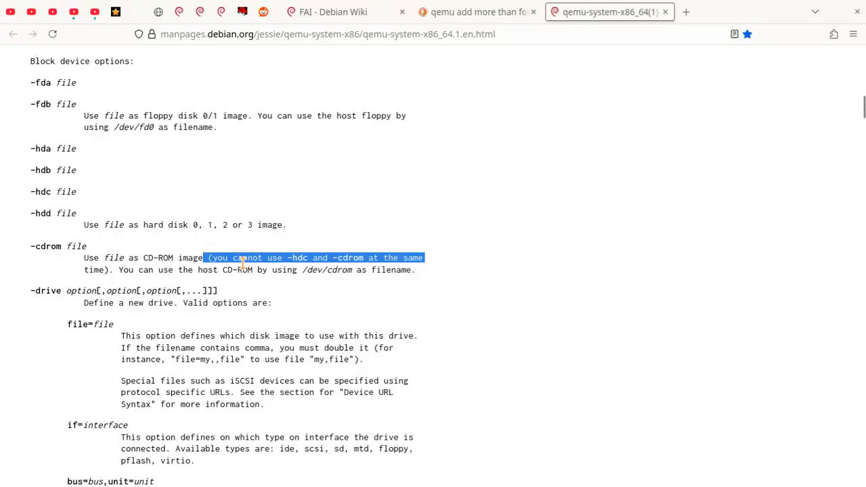
key("alt+Tab")
key("Up")
key("Up")
key("Return")
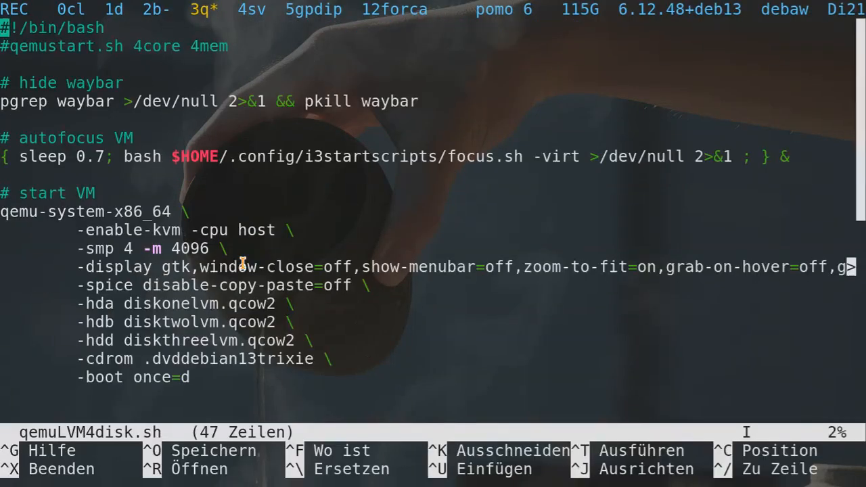
Inspect the script's -hda disk line and -cdrom line in nano, then return to the qemu manual page.
left_click_drag(77, 304, 267, 340)
left_click(291, 306)
left_click_drag(75, 360, 199, 360)
left_click(95, 317)
key("super+2")
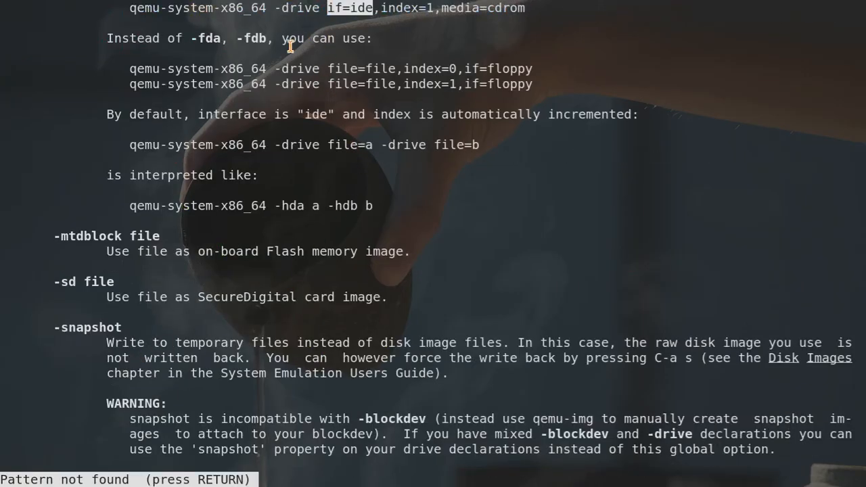
left_click_drag(277, 68, 466, 69)
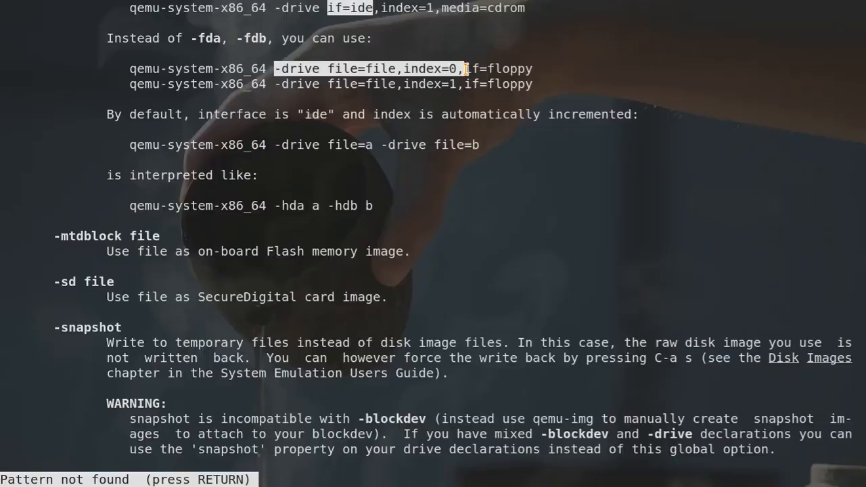
left_click_drag(467, 68, 467, 68)
left_click(388, 69)
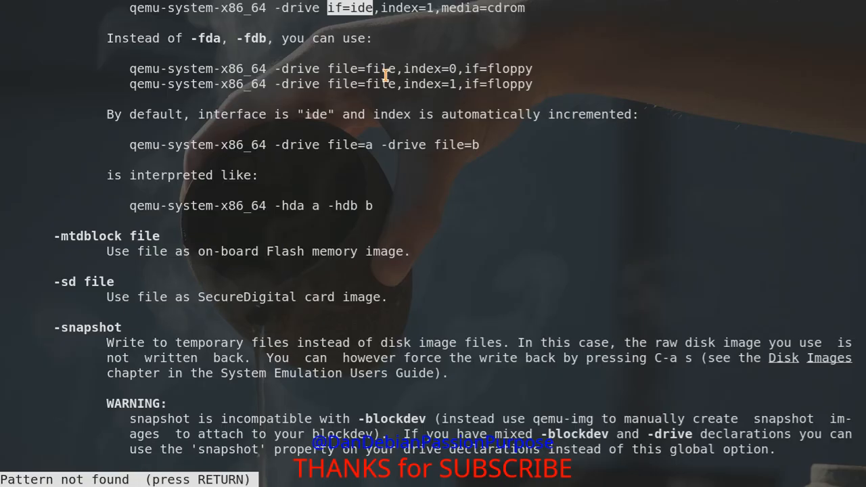
Review the four disk and cdrom lines in the nano script, then go back to the qemu block device options.
key("super+1")
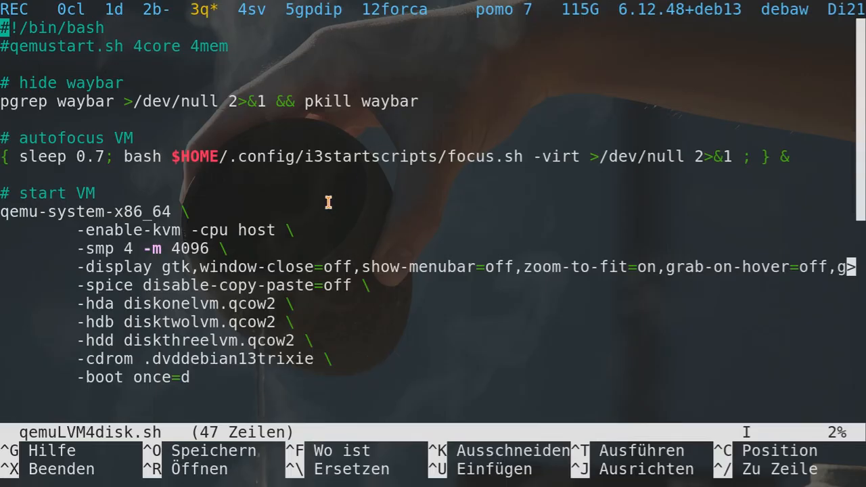
left_click_drag(36, 306, 344, 359)
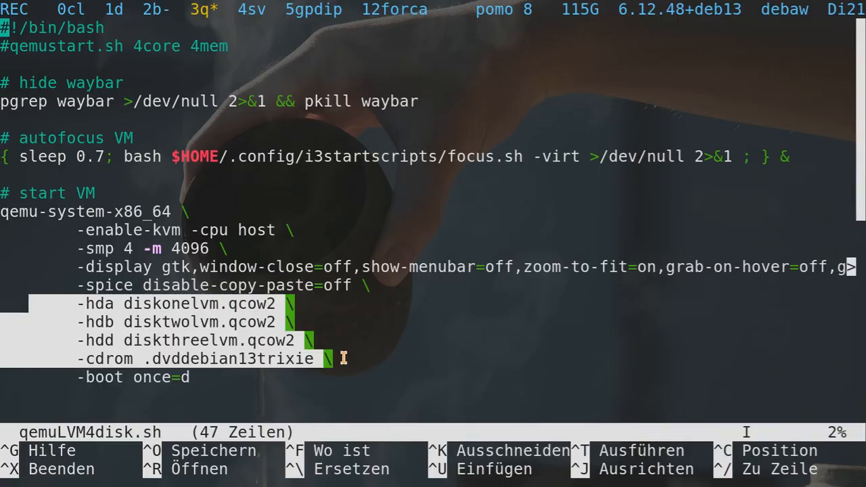
left_click(344, 359)
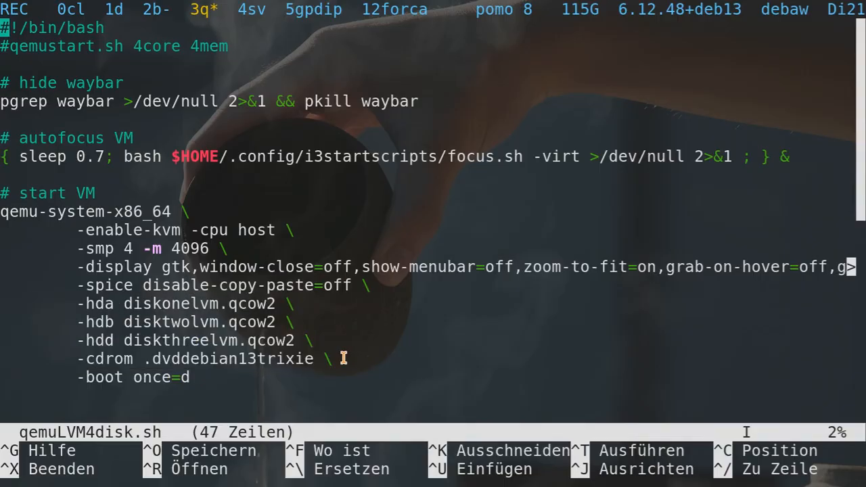
key("super+2")
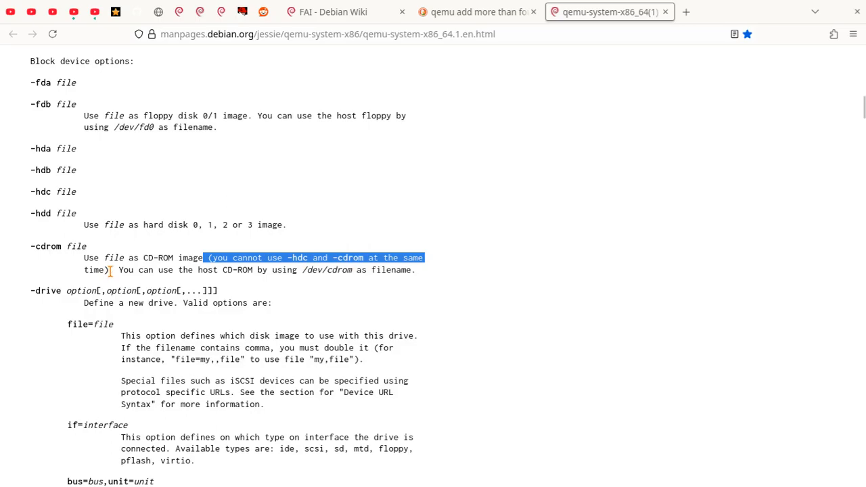
Open a new empty Firefox tab next to the qemu manual page.
left_click(687, 11)
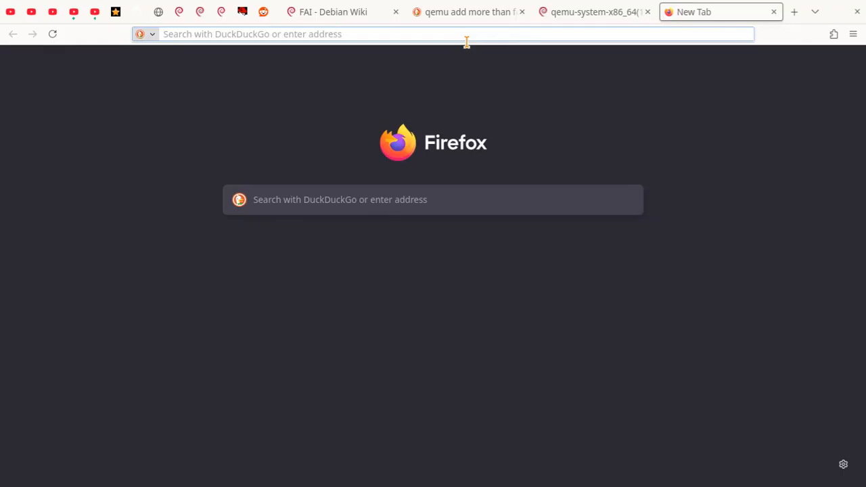
Search DuckDuckGo for LVM and open the Wikipedia LVM article in a background tab.
type("LVM")
key("Return")
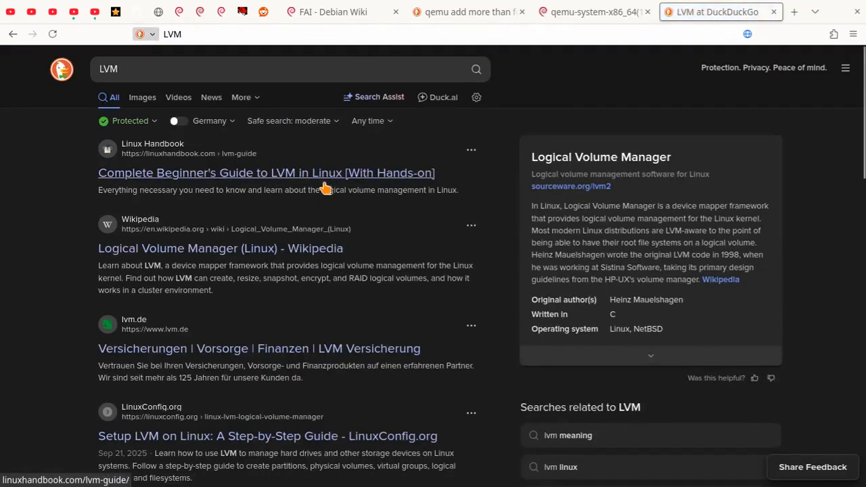
middle_click(274, 251)
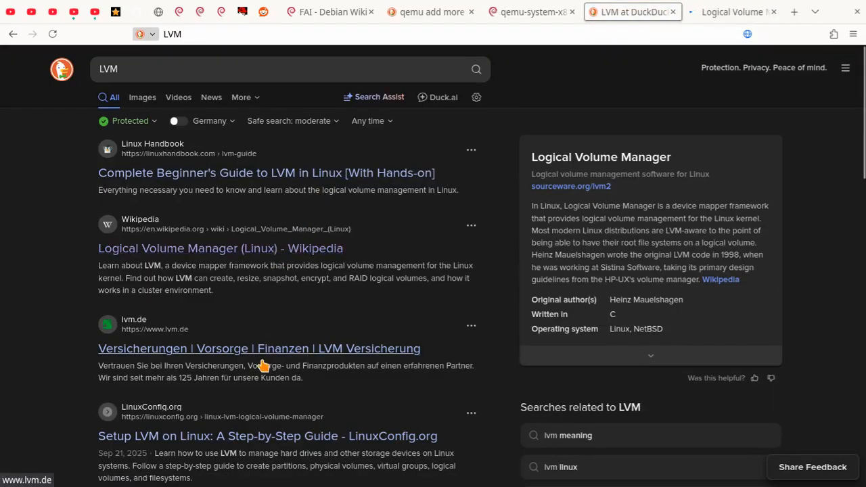
Browse the LVM image results, previewing the chinasem.cn LVM diagram.
left_click(143, 102)
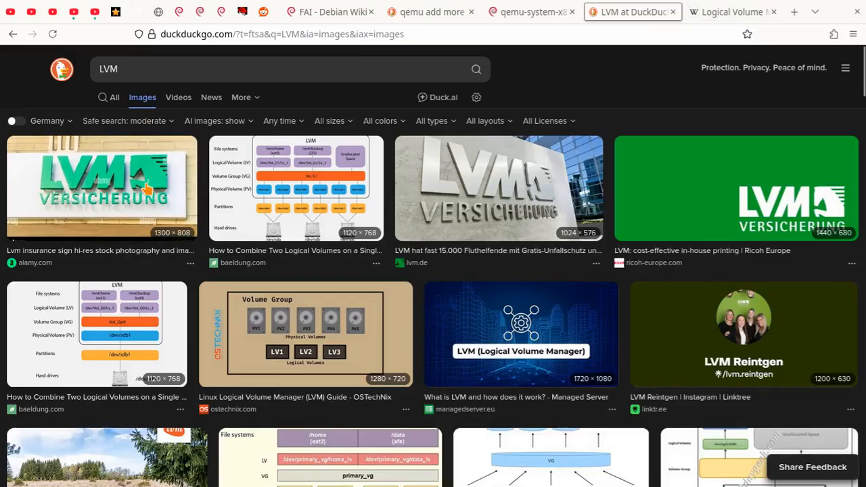
scroll(139, 237, "down", 2)
scroll(138, 251, "down", 1)
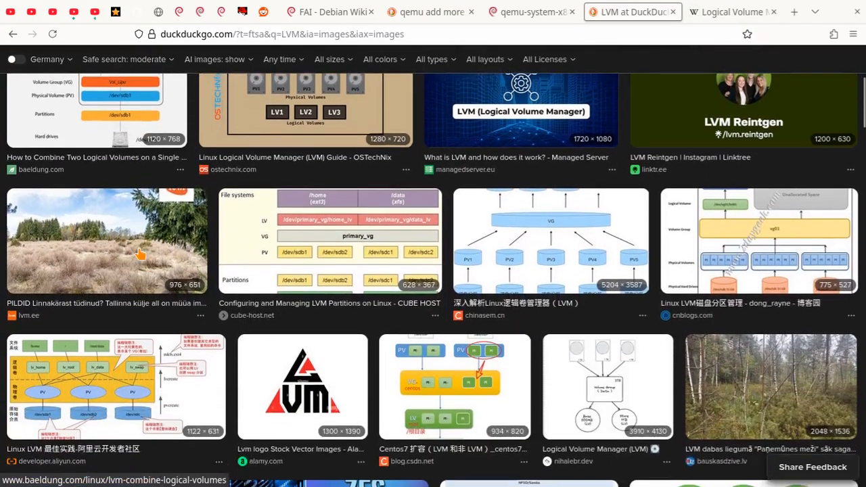
left_click(499, 251)
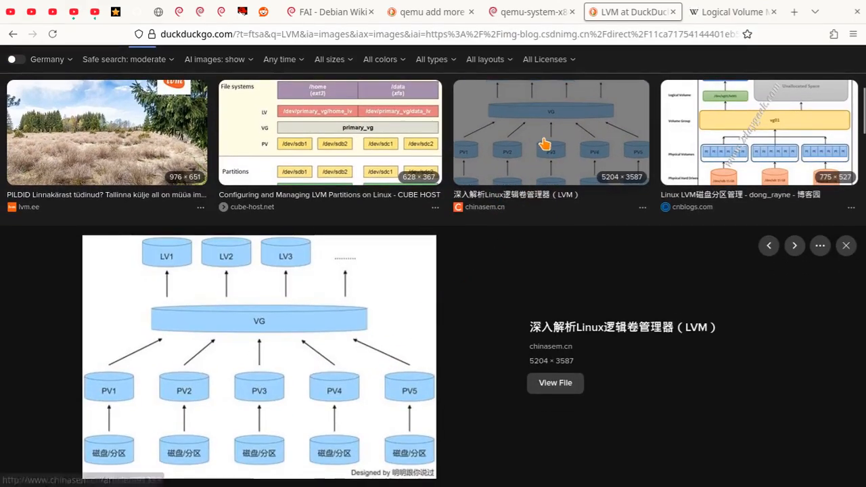
left_click(544, 144)
scroll(167, 292, "down", 3)
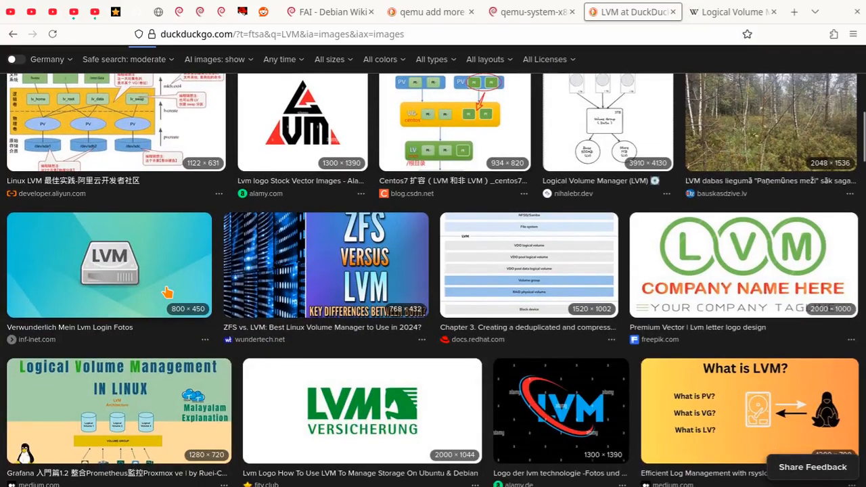
scroll(167, 293, "down", 4)
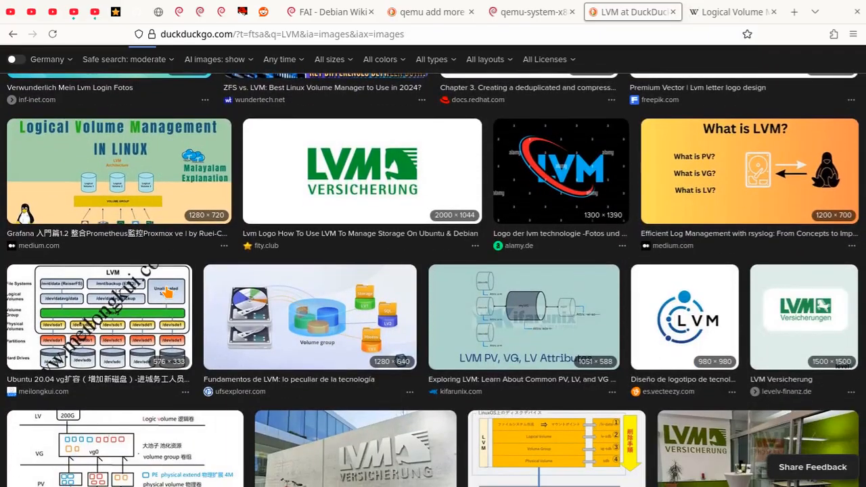
scroll(168, 293, "up", 4)
scroll(167, 292, "down", 4)
scroll(169, 292, "up", 5)
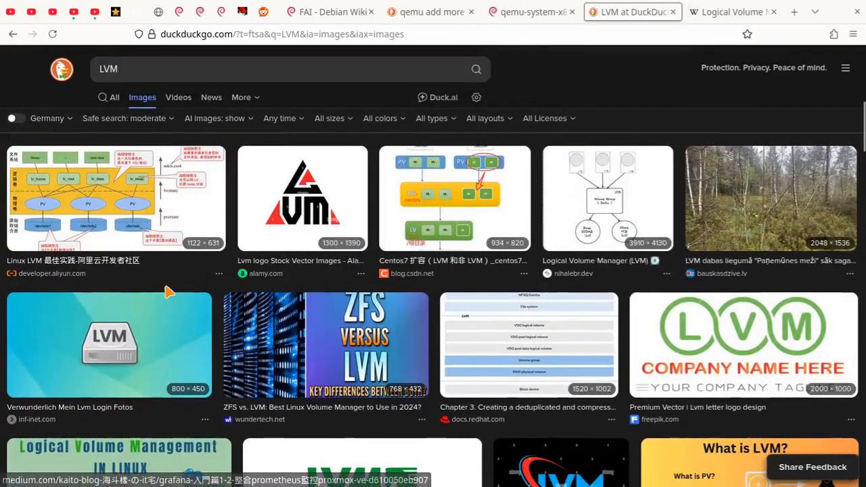
Open the baeldung LVM layer diagram full-size in a new tab.
left_click(158, 340)
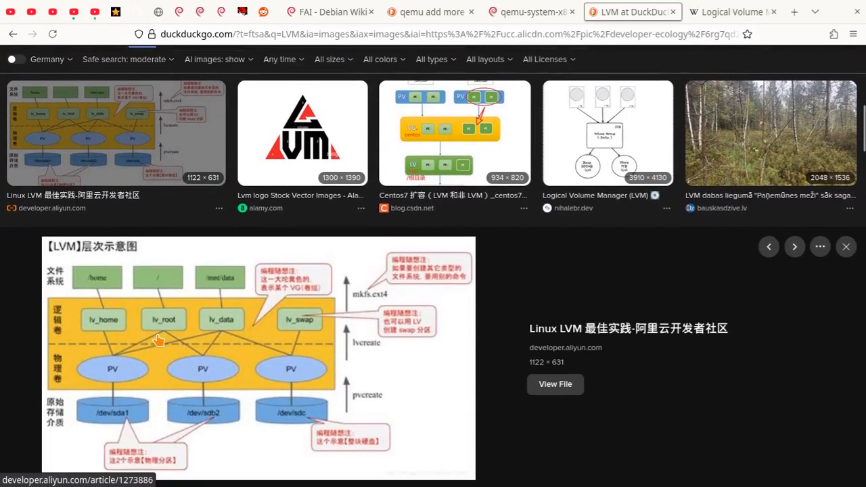
key("Escape")
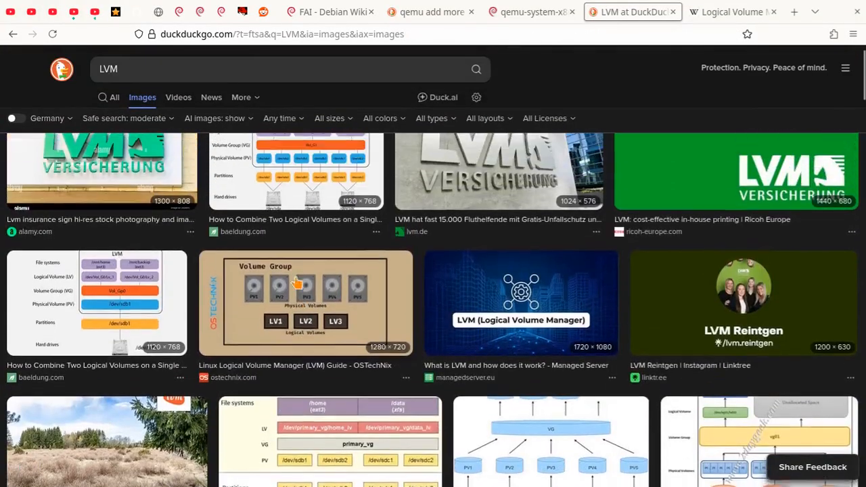
left_click(327, 183)
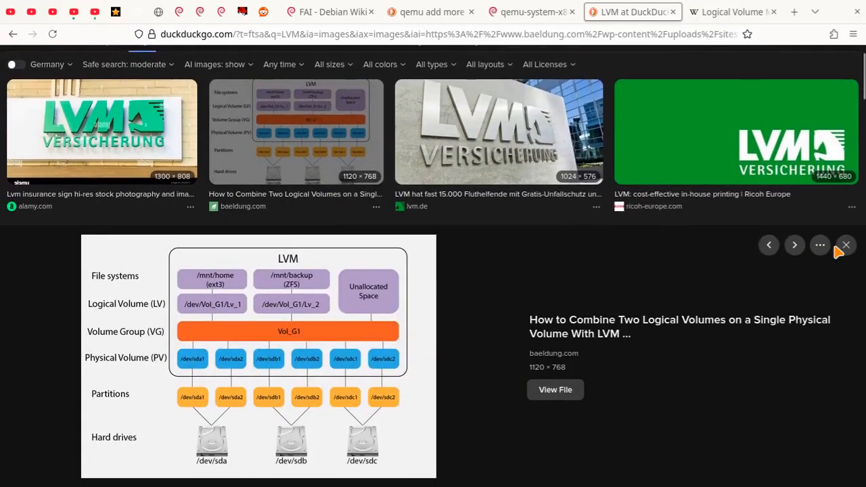
left_click(552, 391)
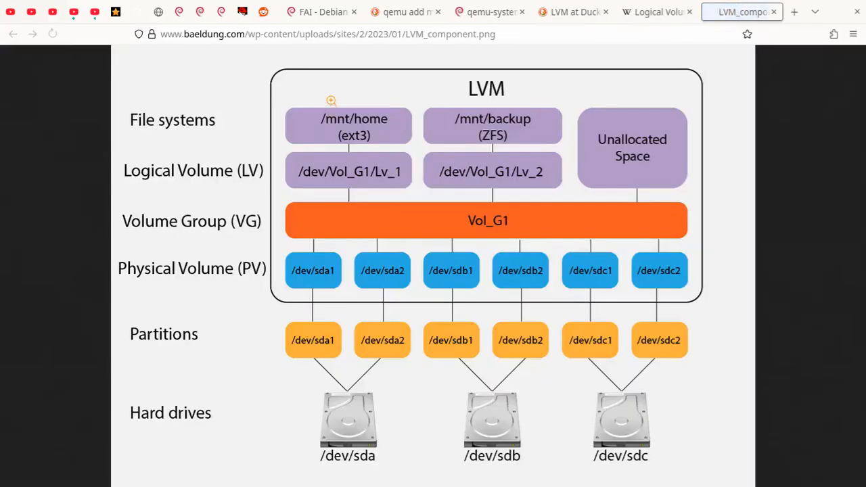
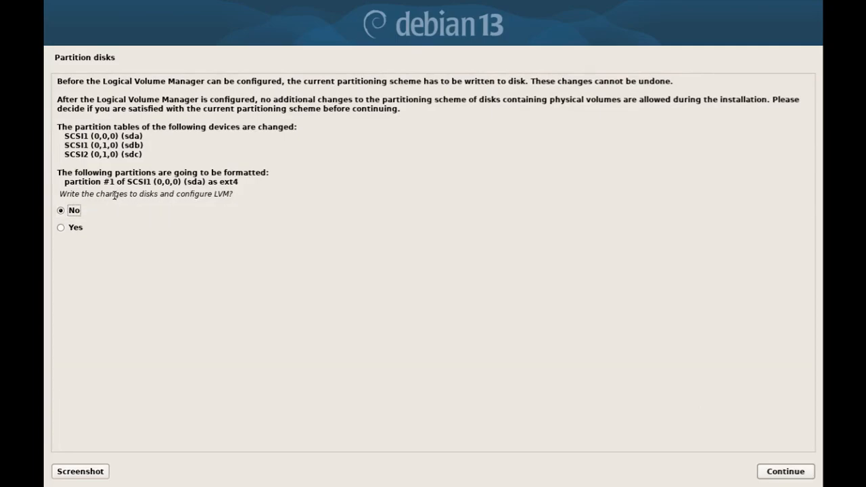
Write the partition changes and review the LVM summary: three free physical volumes, no volume groups.
left_click(61, 228)
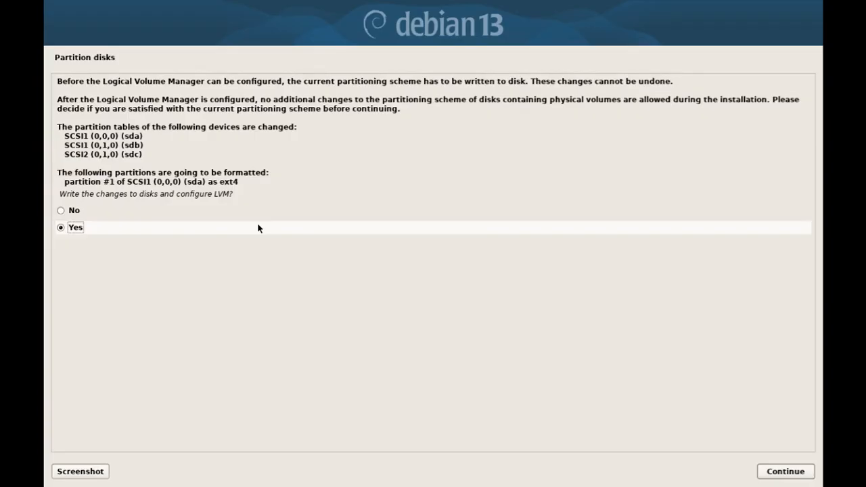
key("Return")
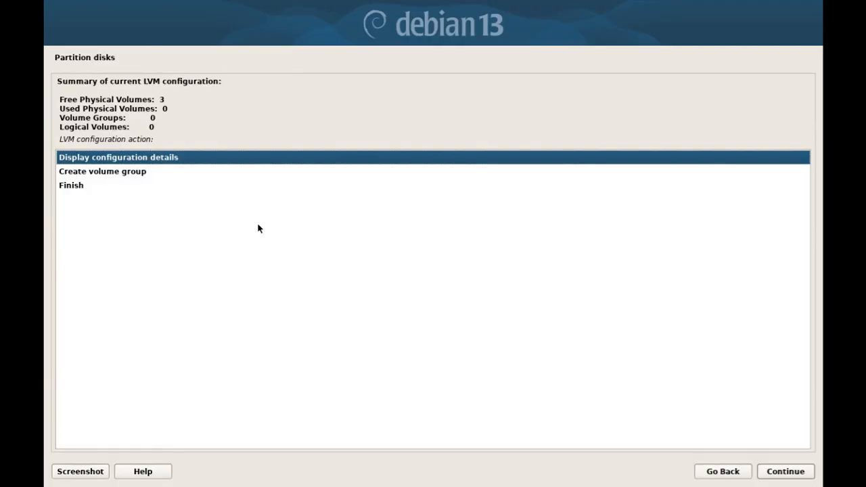
key("Return")
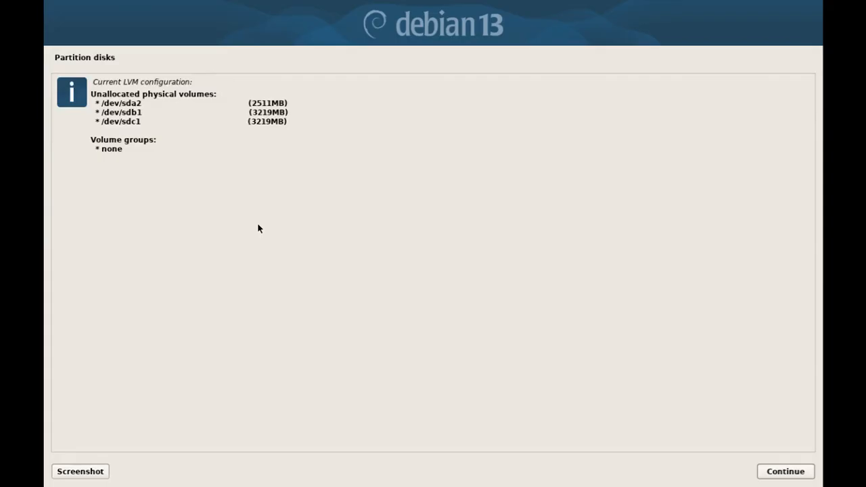
key("Return")
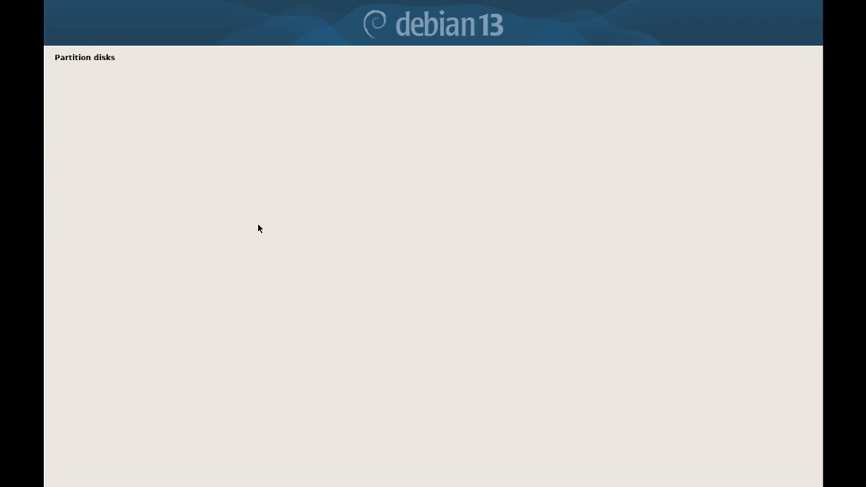
key("Down")
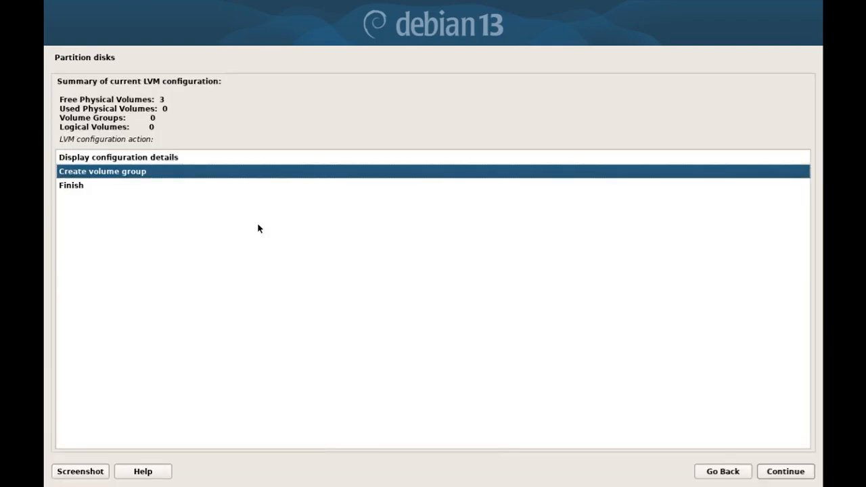
Check the LVM diagram, then start a new volume group named debvg.
key("alt+Tab")
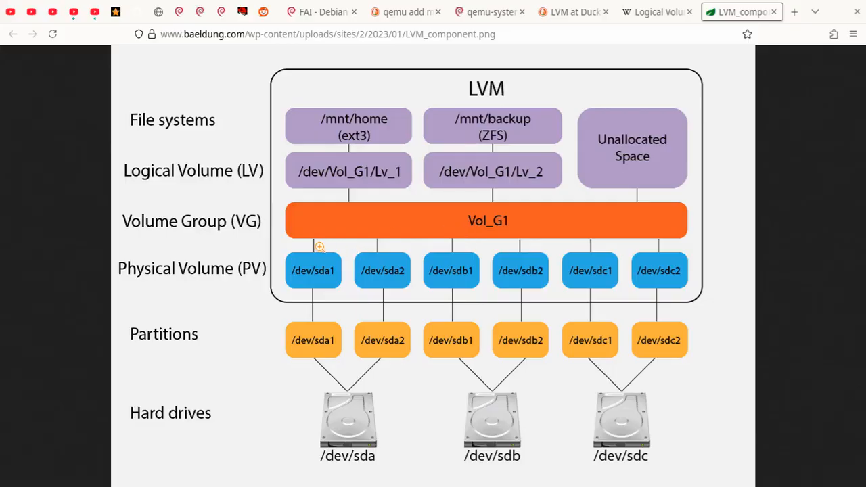
key("alt+Tab")
key("Return")
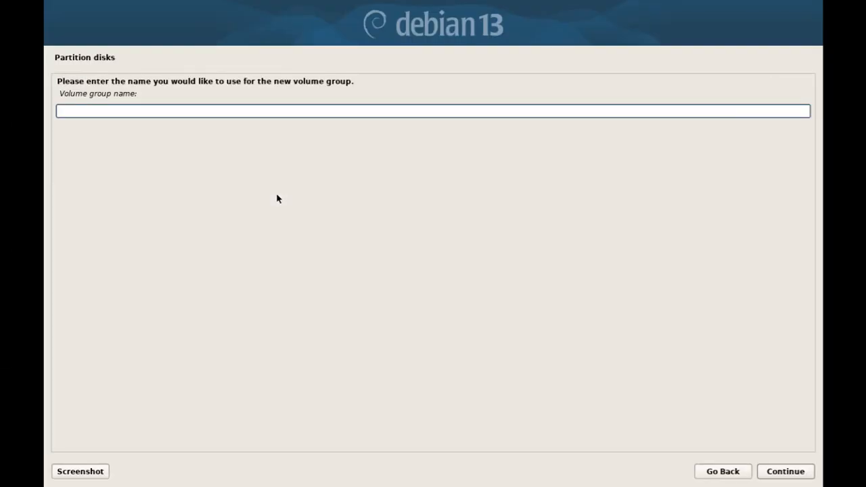
type("deblvm")
key("BackSpace")
key("BackSpace")
key("BackSpace")
type("vg")
key("Return")
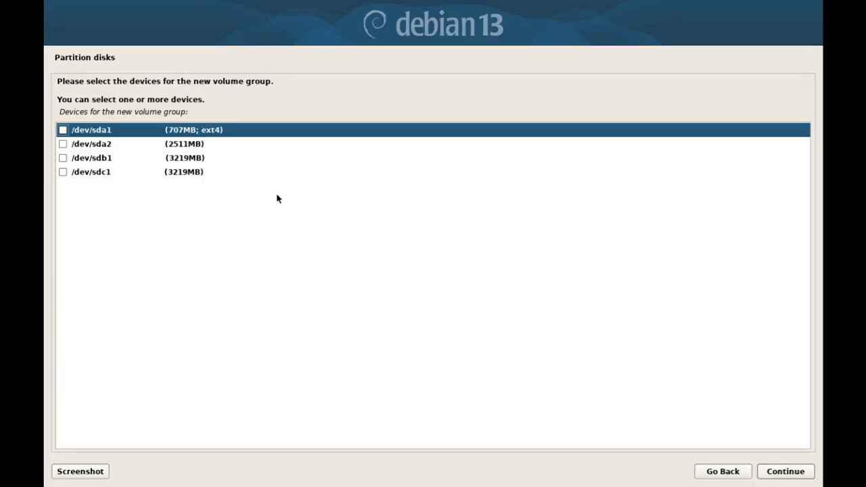
Select /dev/sda2, /dev/sdb1 and /dev/sdc1 as debvg's devices and confirm.
key("Down")
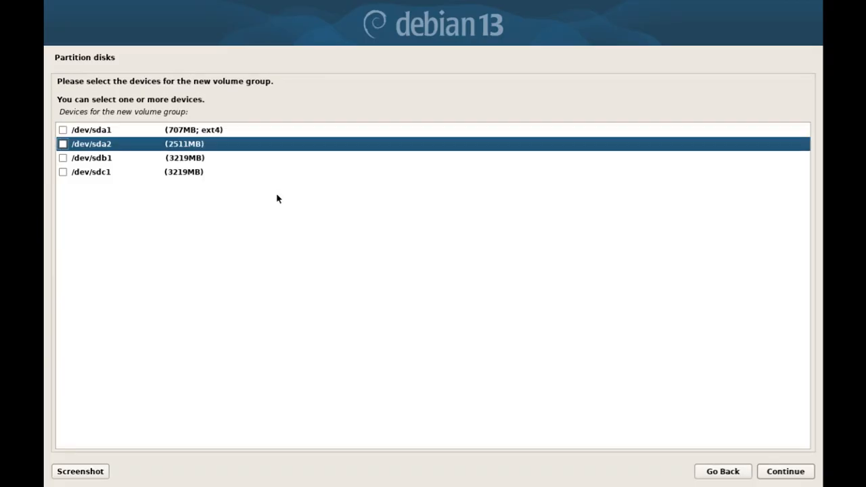
key("space")
key("Down")
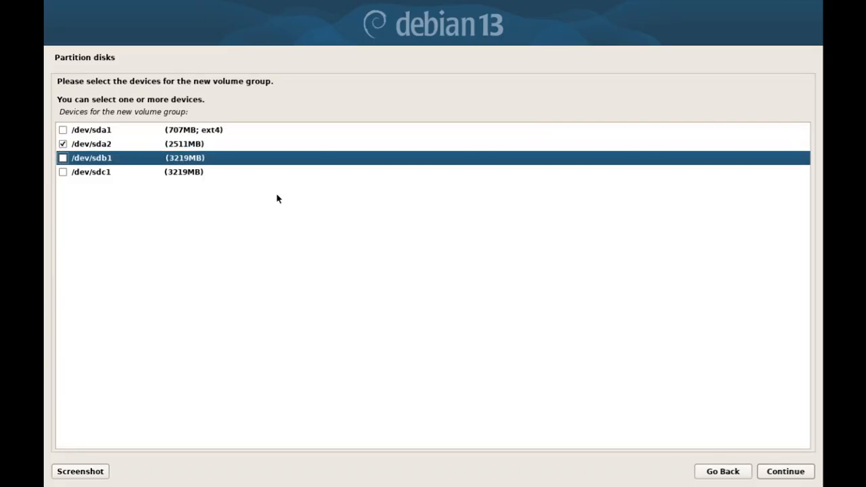
key("space")
key("Down")
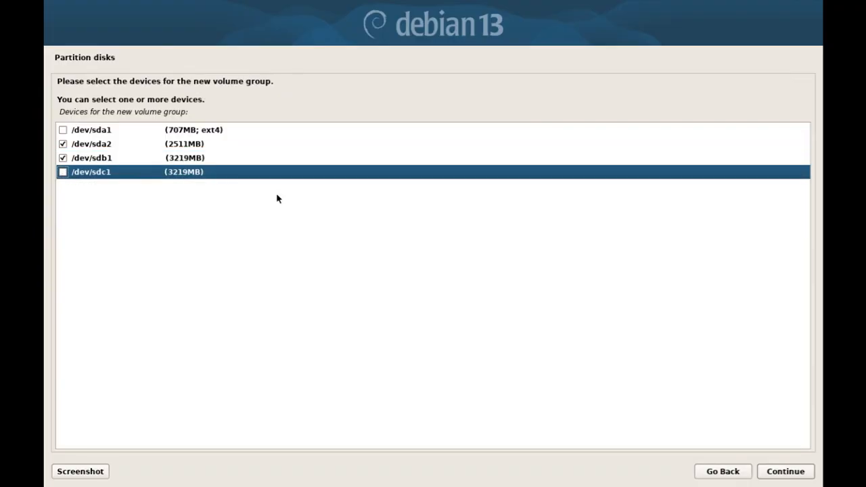
key("space")
key("Tab")
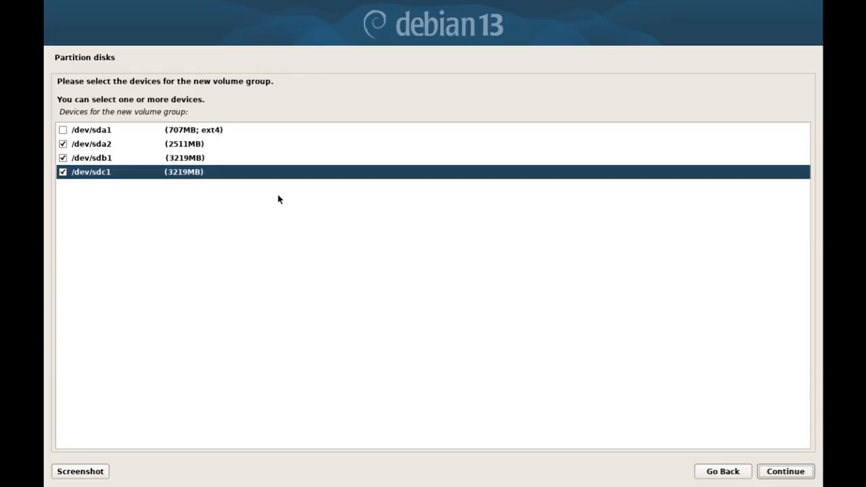
key("Return")
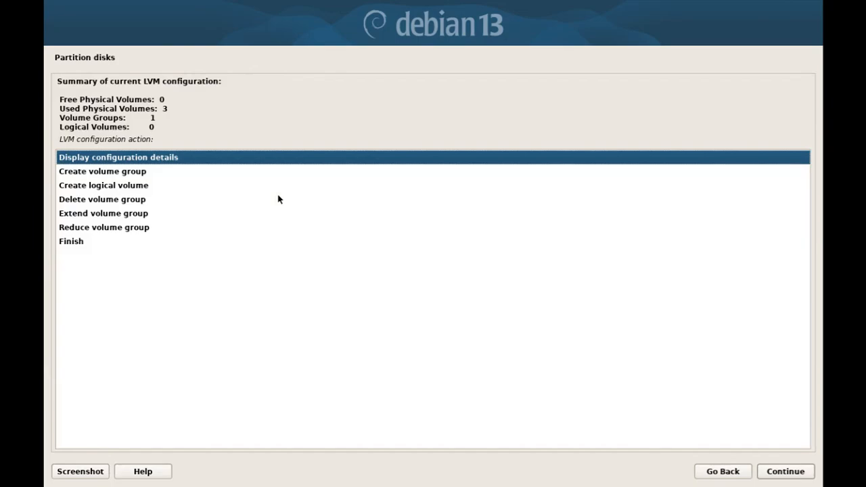
key("Return")
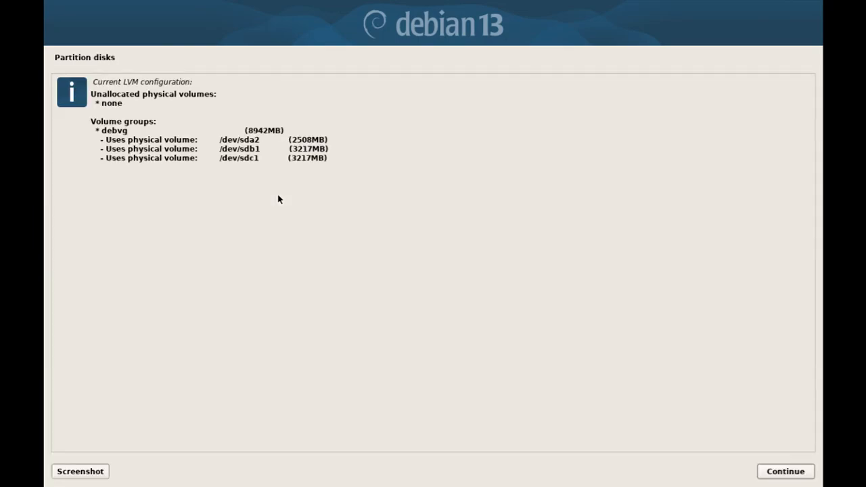
left_click_drag(144, 128, 102, 132)
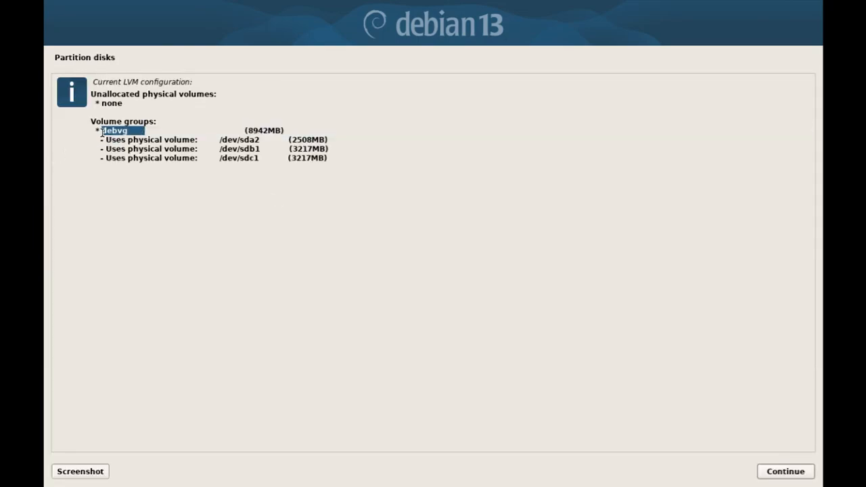
left_click(241, 132)
left_click_drag(241, 133, 304, 127)
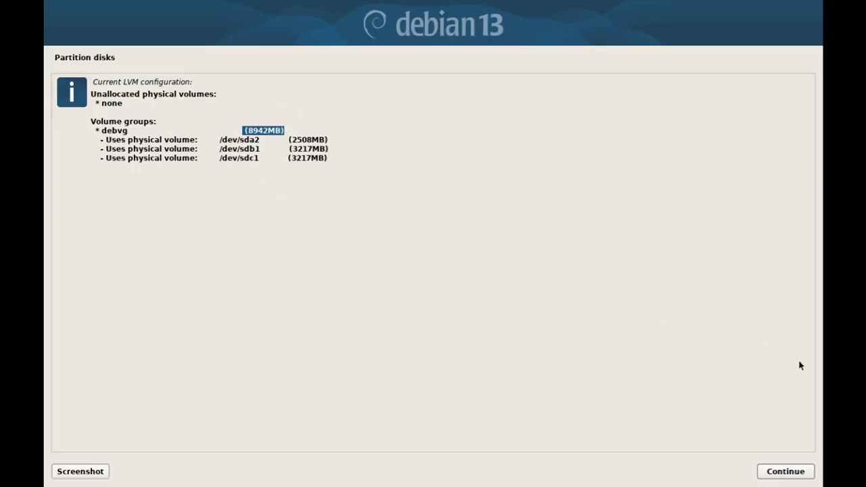
left_click(800, 473)
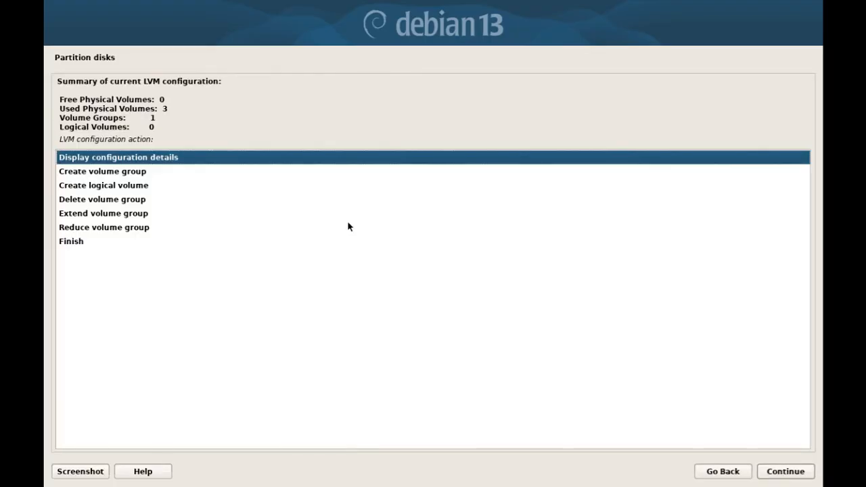
key("Down")
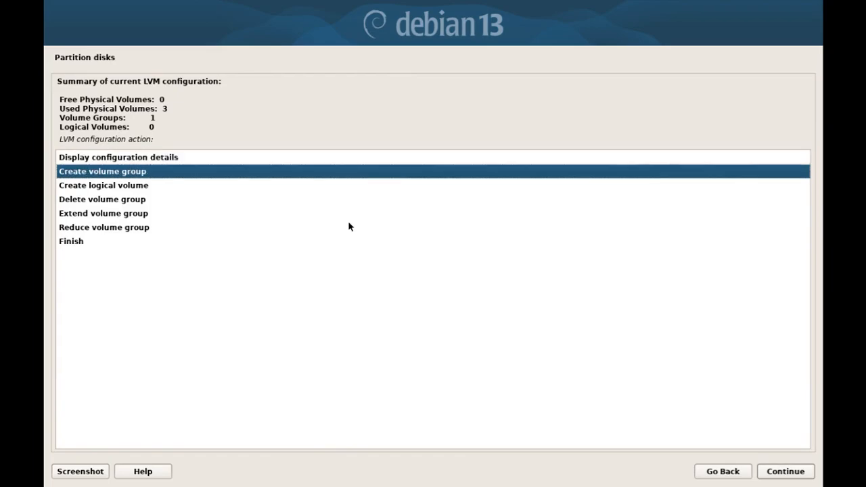
key("Down")
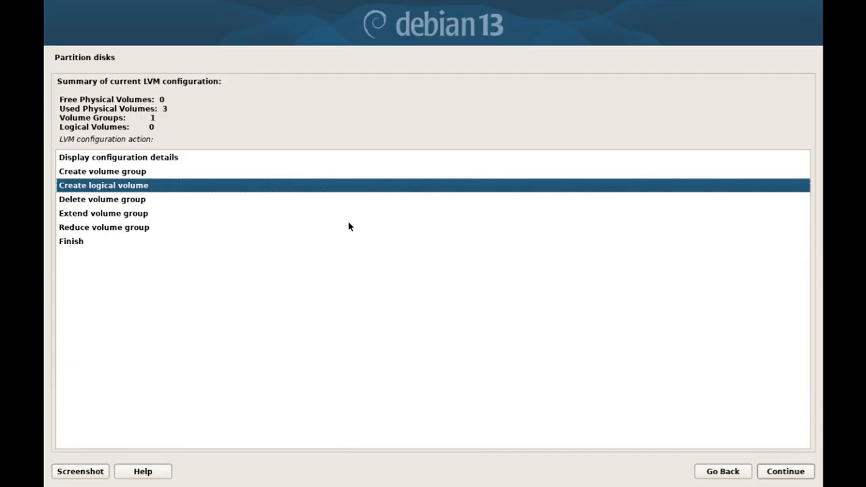
key("alt+Tab")
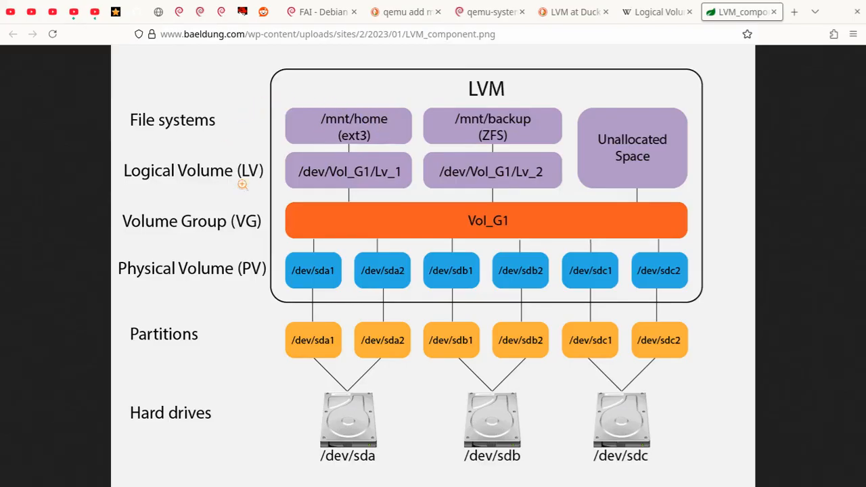
key("alt+Tab")
key("Up")
key("Up")
key("Down")
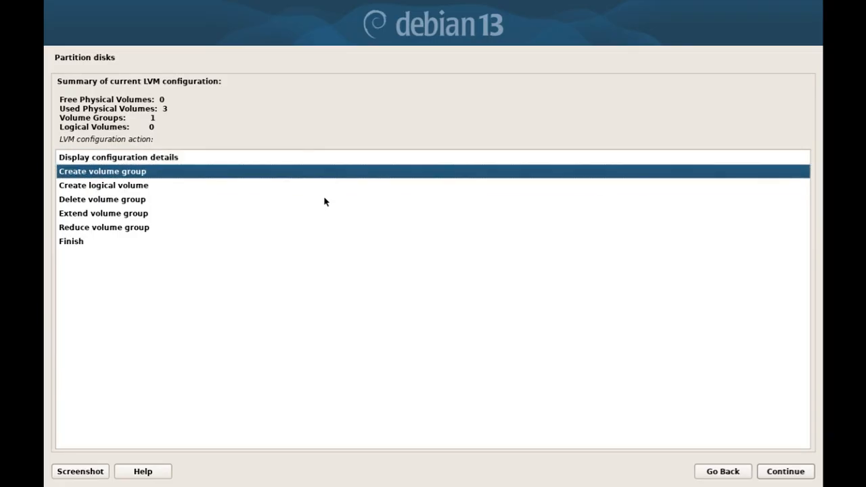
key("Down")
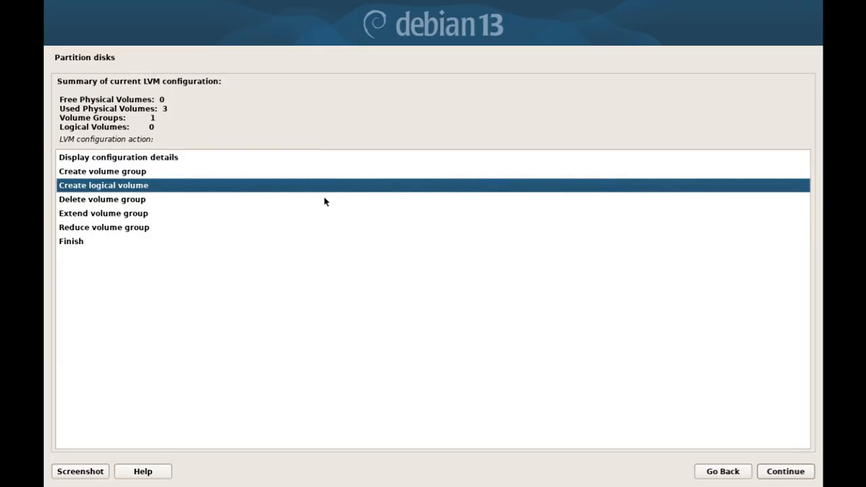
key("Down")
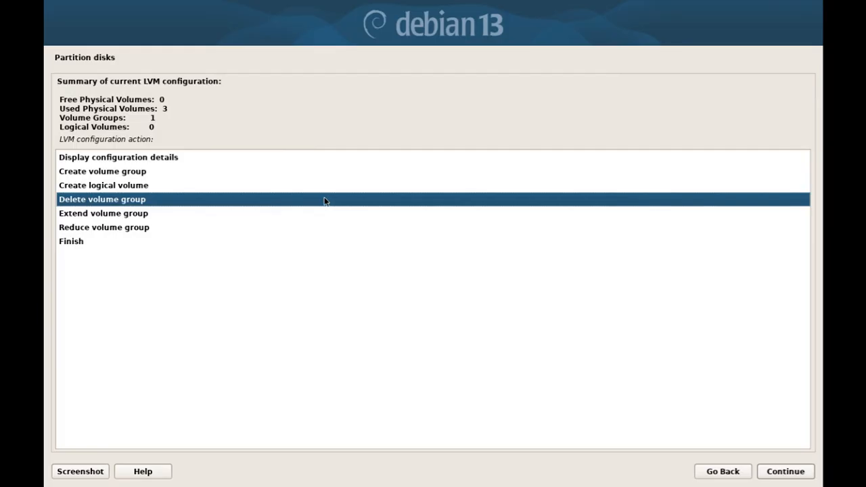
key("Down")
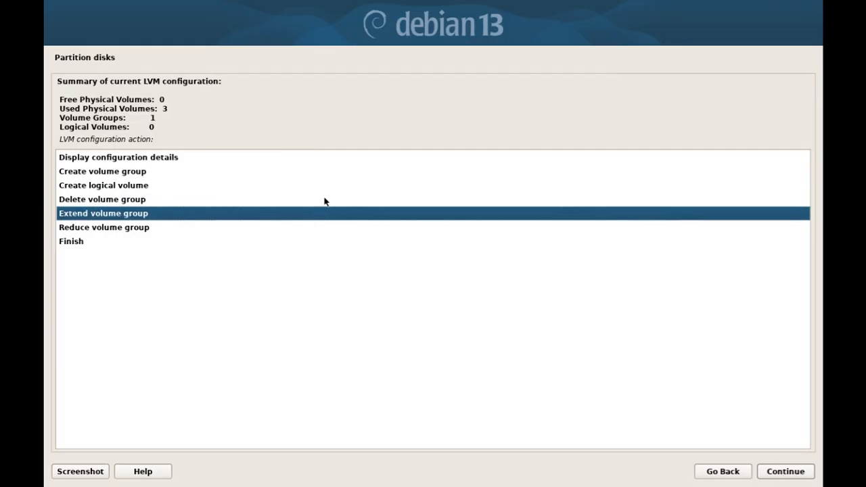
key("Down")
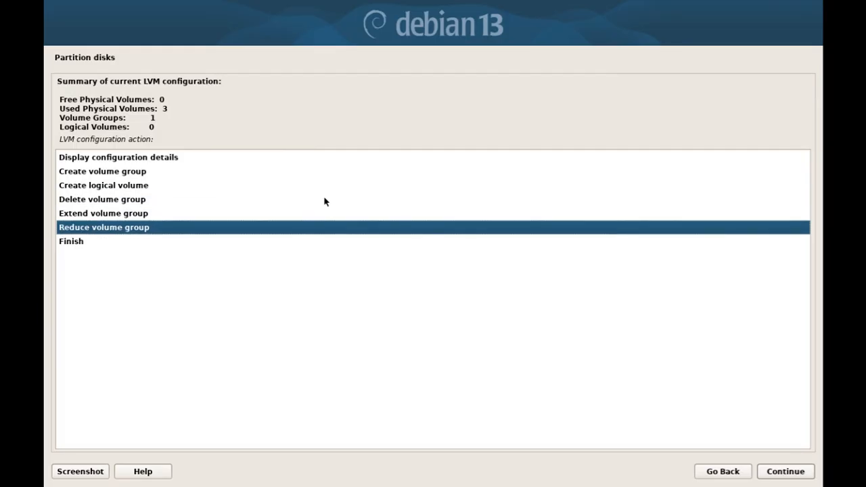
key("Up")
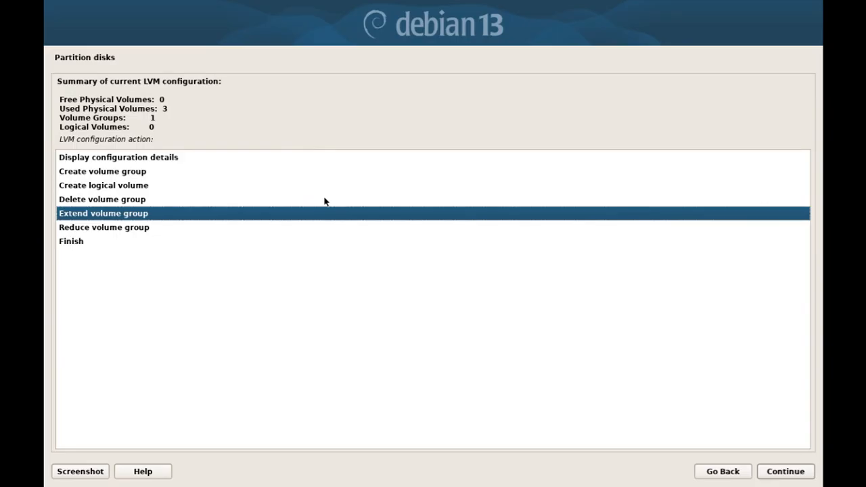
key("Down")
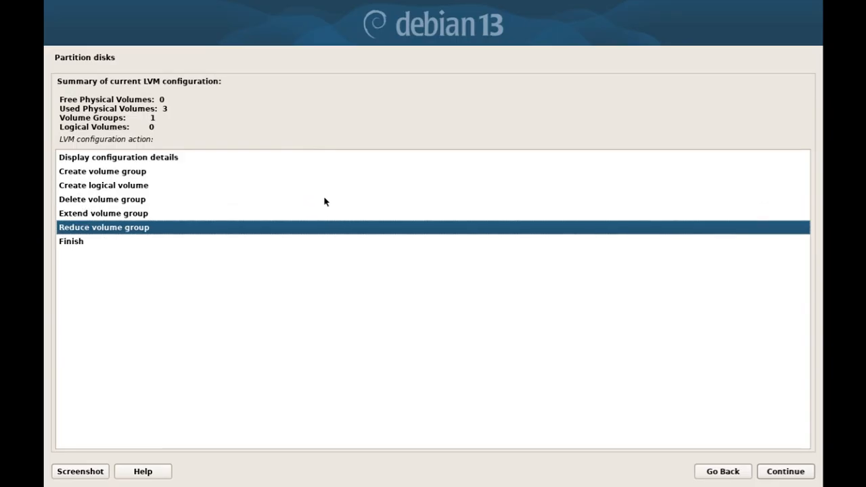
key("Up")
key("Up")
key("Up")
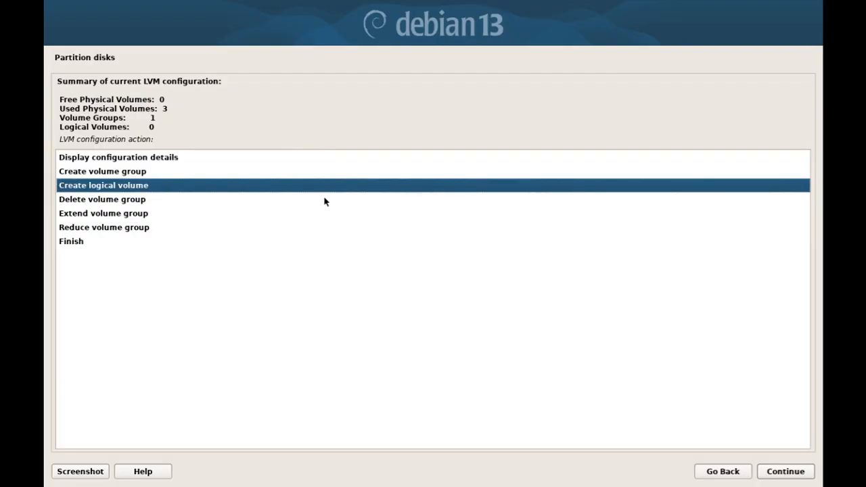
Start a new logical volume in debvg named swaplv.
key("Return")
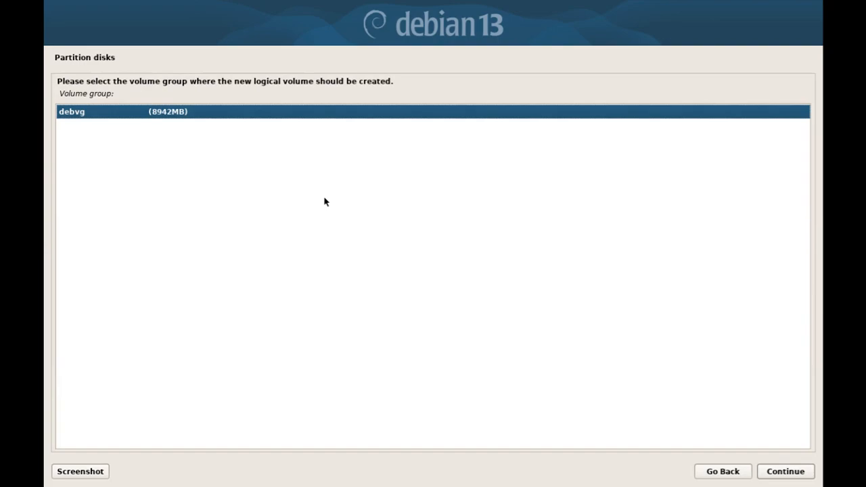
key("Return")
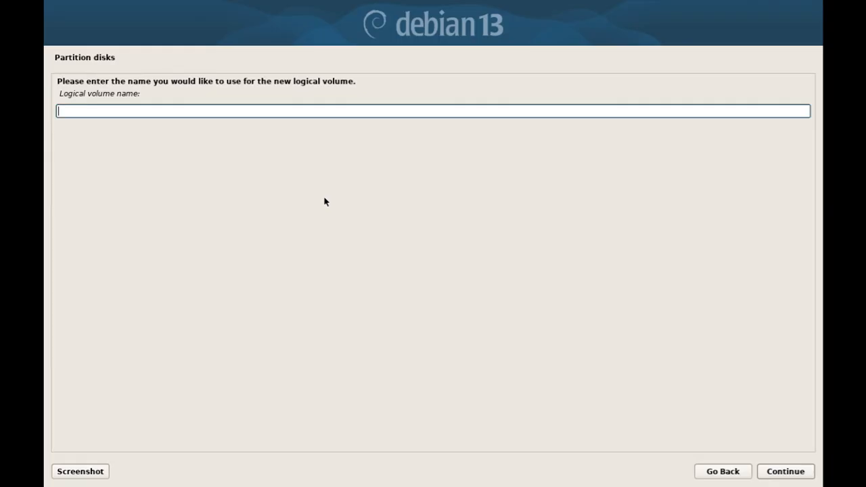
type("r")
key("BackSpace")
type("swaplv")
key("Return")
Set swaplv's size to 342MB and confirm it shows as 339MB in the configuration details.
key("Home")
key("Delete")
key("Delete")
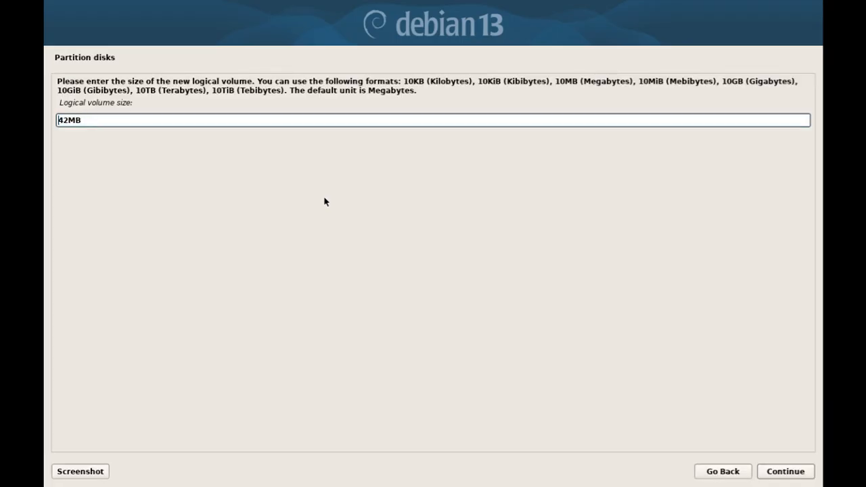
type("3")
key("End")
key("Return")
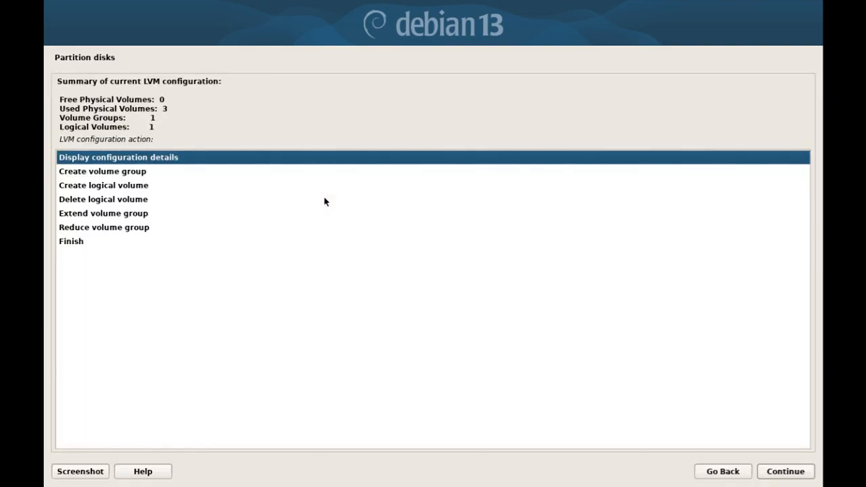
key("Return")
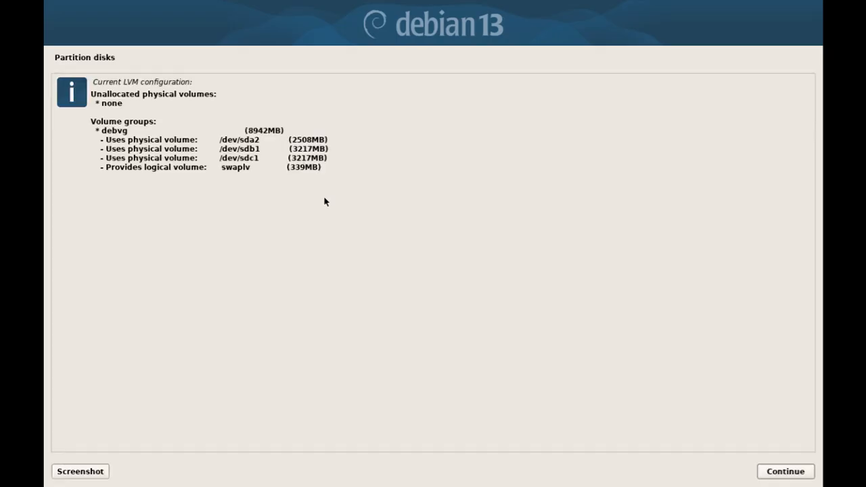
left_click_drag(218, 167, 264, 171)
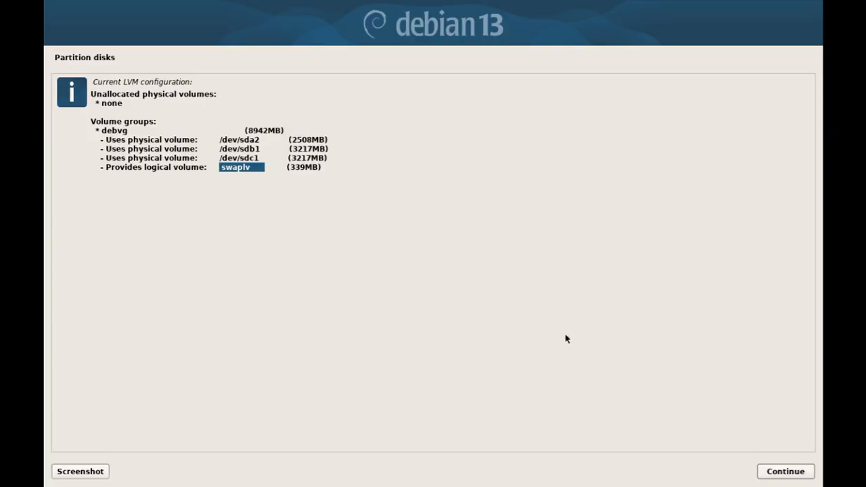
left_click(778, 477)
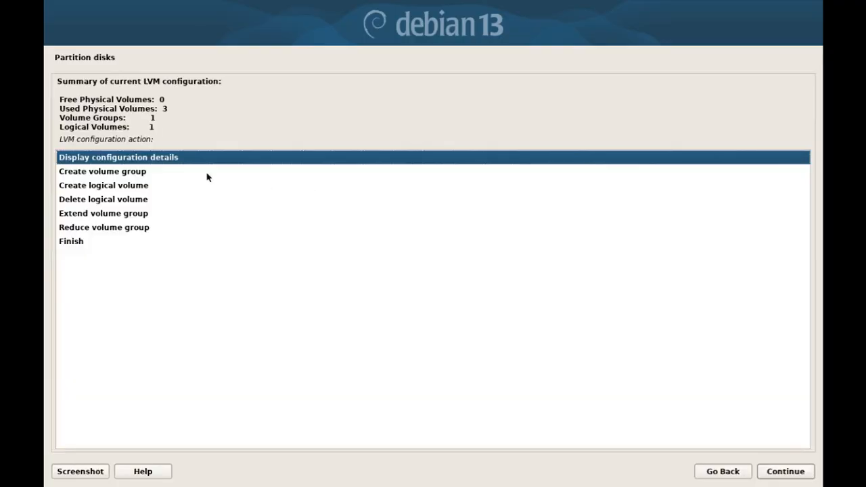
Start a second logical volume in debvg named homelv.
left_click(160, 187)
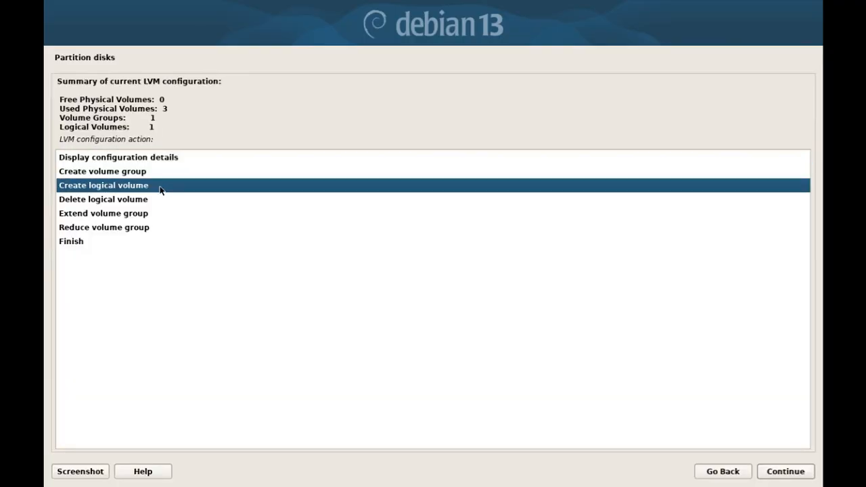
double_click(160, 187)
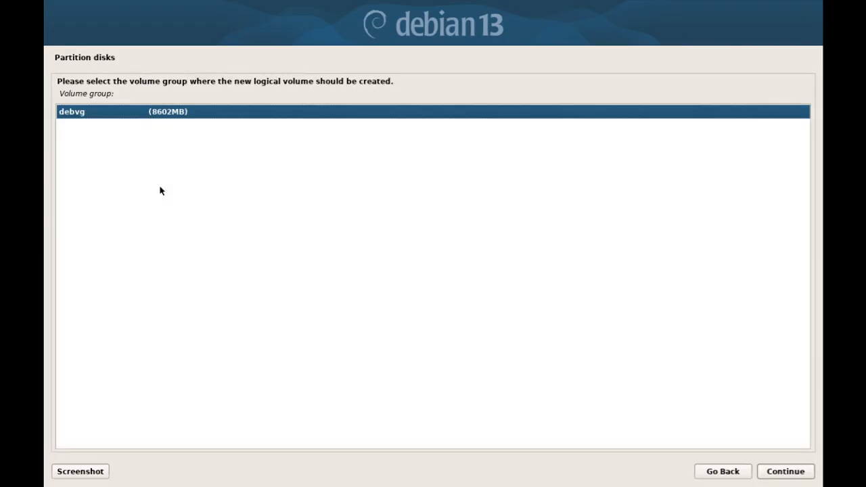
key("Return")
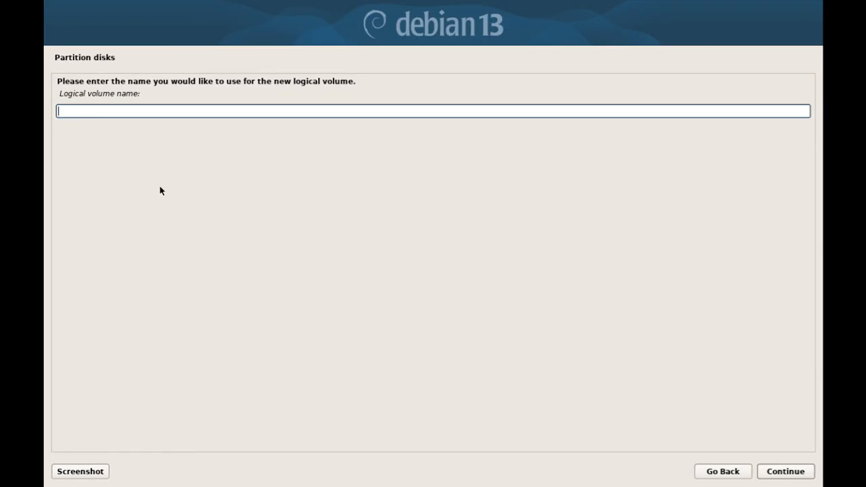
type("homelv")
key("Return")
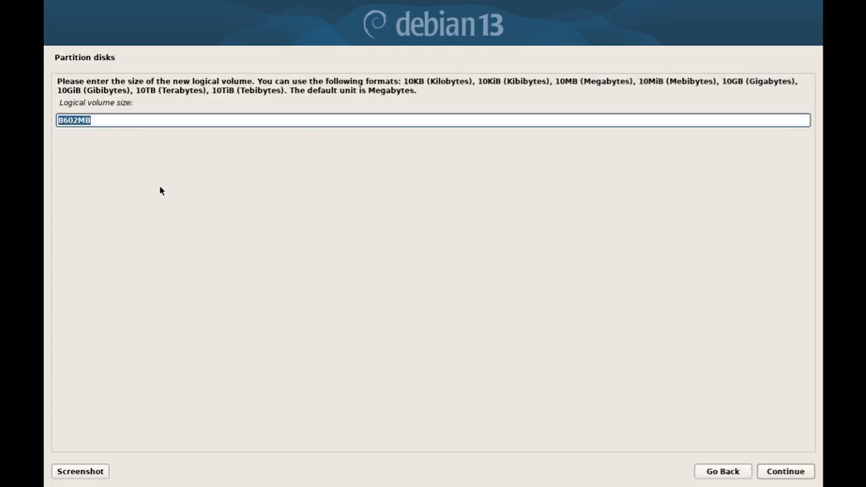
Edit the homelv size value to 1302MB.
key("Home")
key("Delete")
type("1")
key("Delete")
type("3")
key("End")
key("Tab")
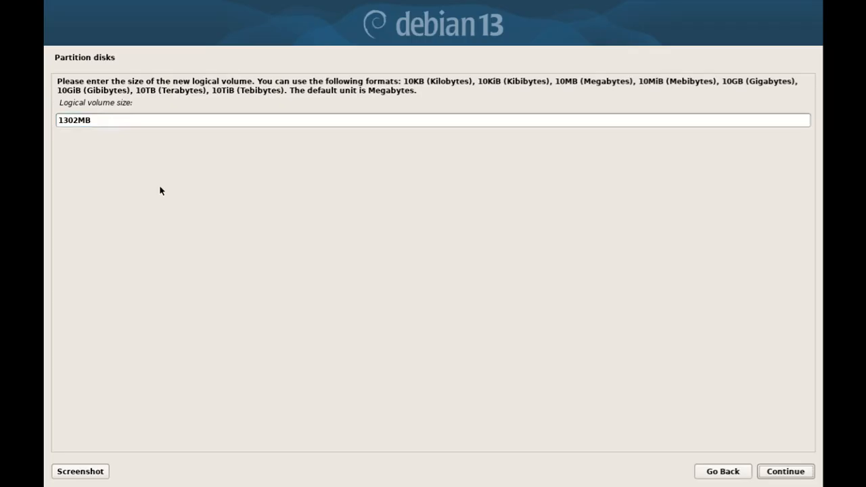
Submit homelv at 1302MB and verify it appears as 1300MB in the configuration details.
key("Return")
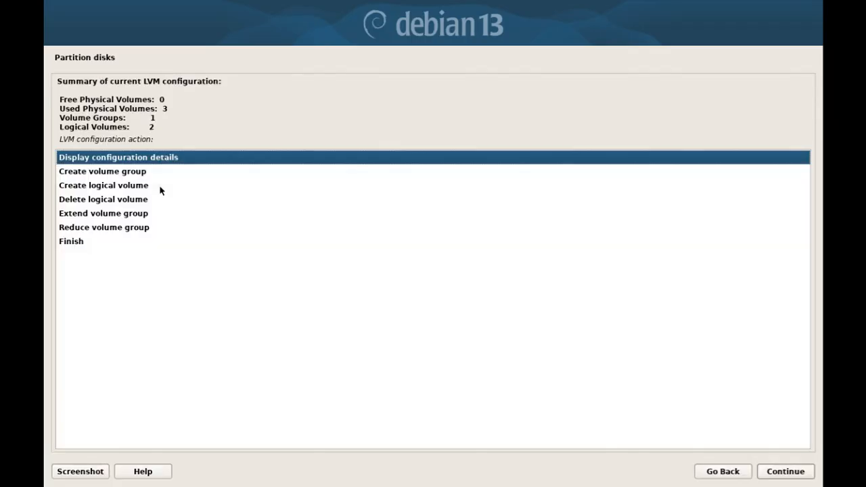
double_click(161, 187)
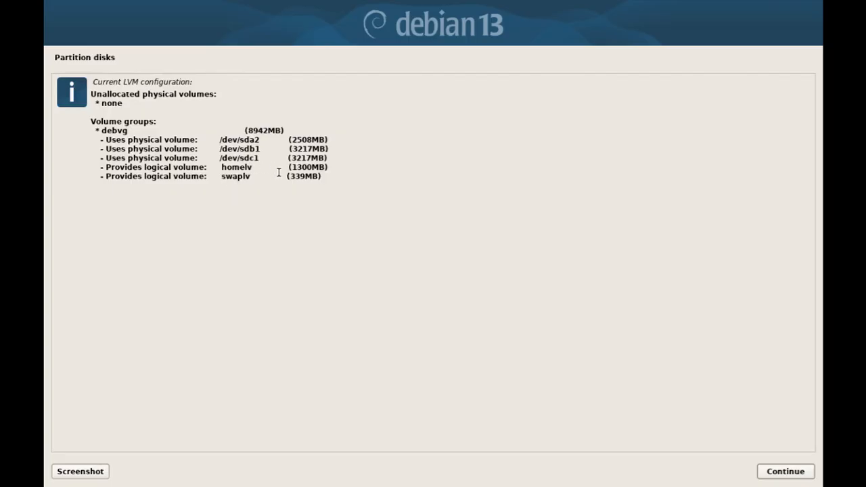
left_click_drag(306, 178, 246, 187)
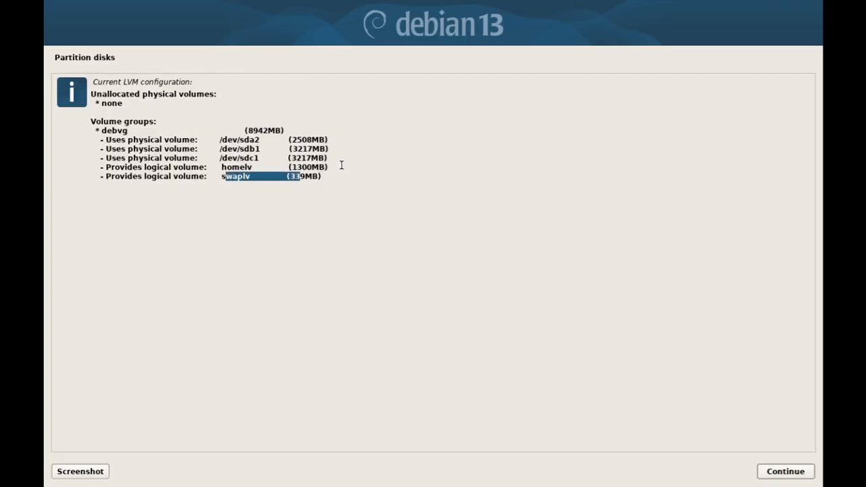
left_click_drag(329, 167, 241, 166)
key("Return")
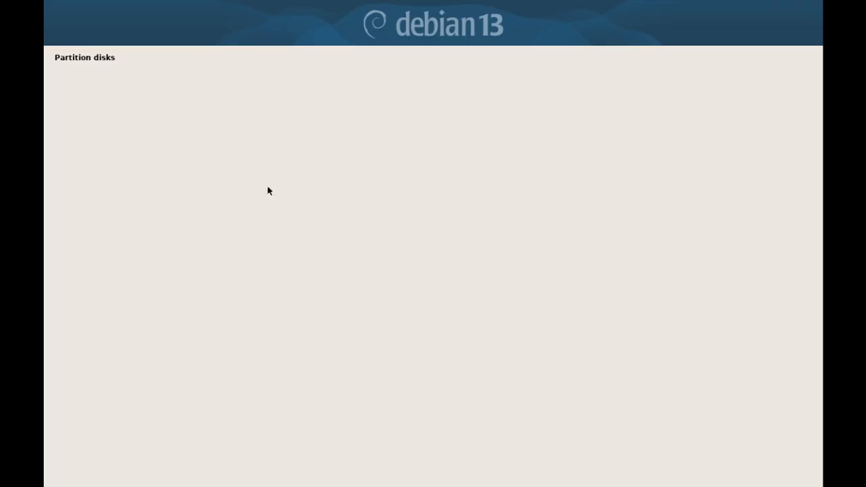
Create logical volume rootlv in debvg using the remaining 7302MB.
left_click(158, 189)
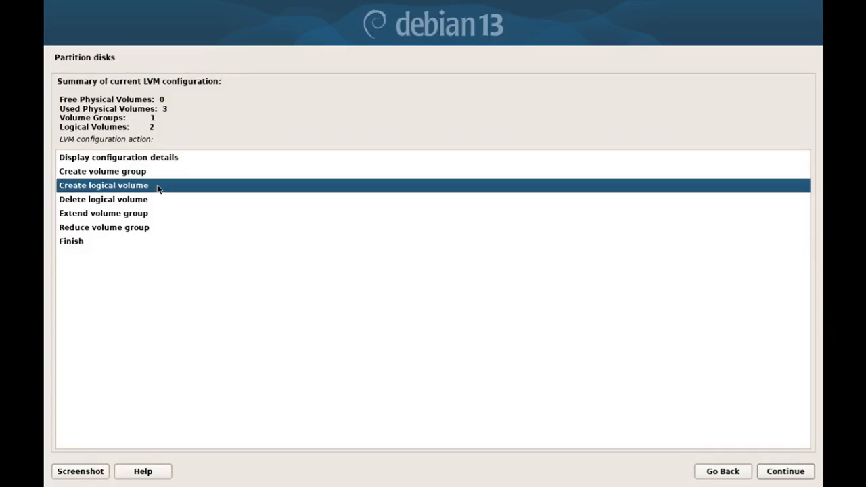
key("Return")
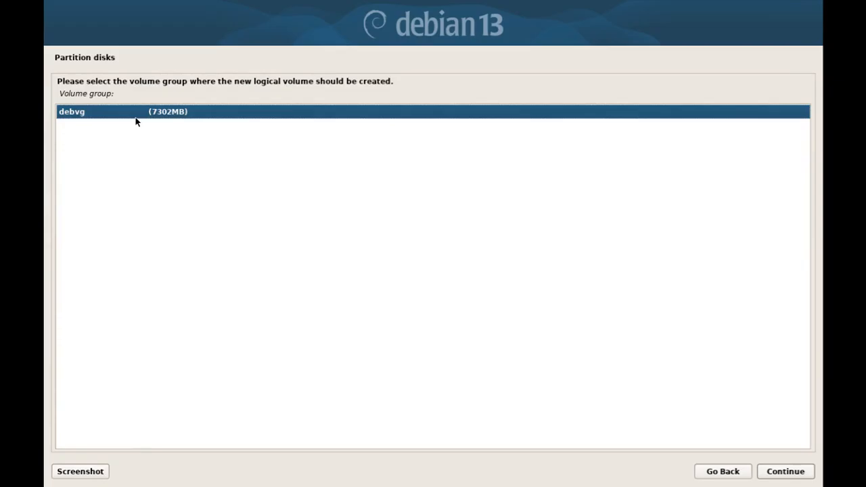
key("Return")
type("rootl")
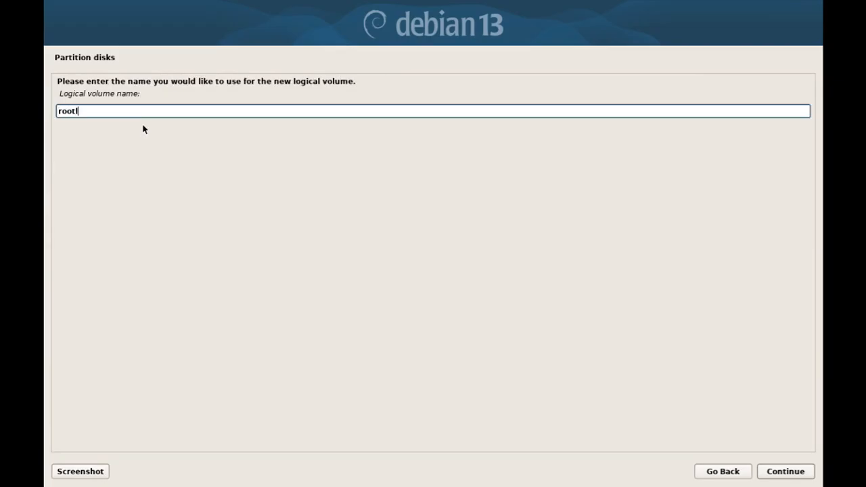
type("v")
left_click(785, 472)
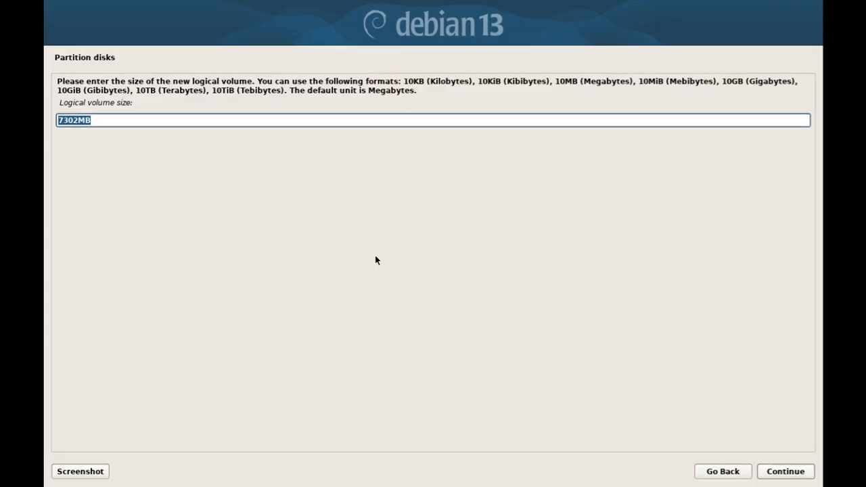
key("Return")
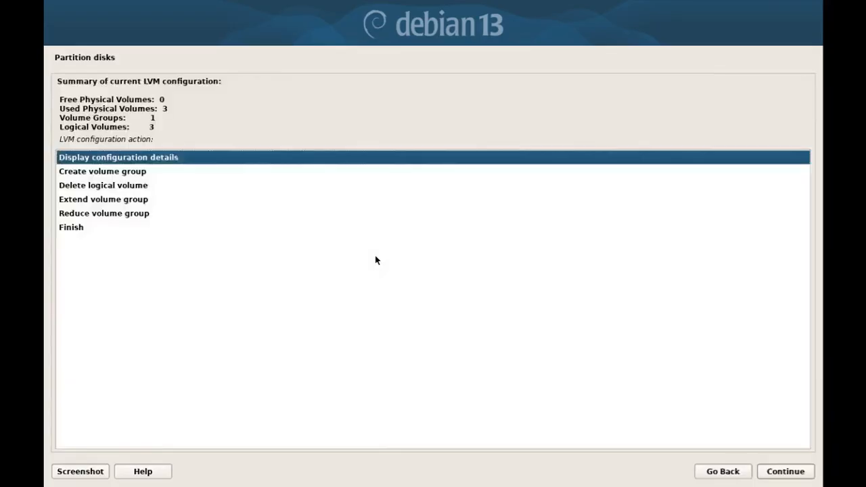
Highlight swaplv, rootlv 7302MB, homelv 1300MB, the debvg group and its three physical volumes.
key("Return")
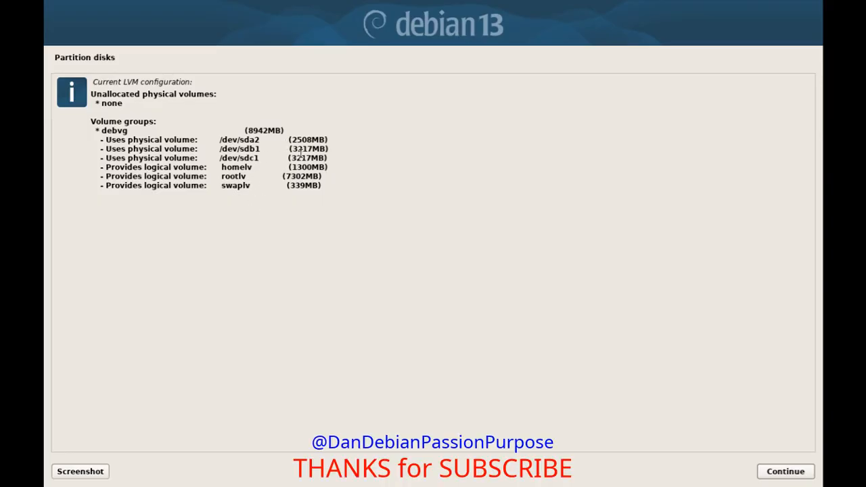
left_click_drag(322, 184, 213, 187)
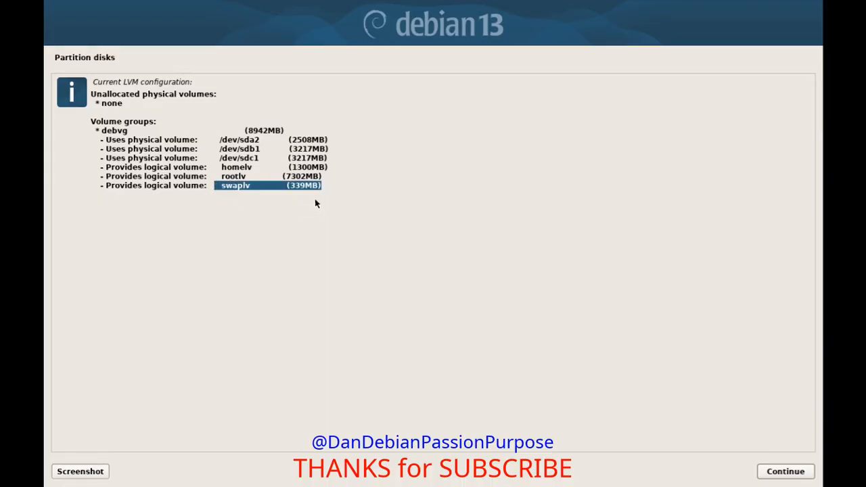
left_click_drag(219, 175, 333, 176)
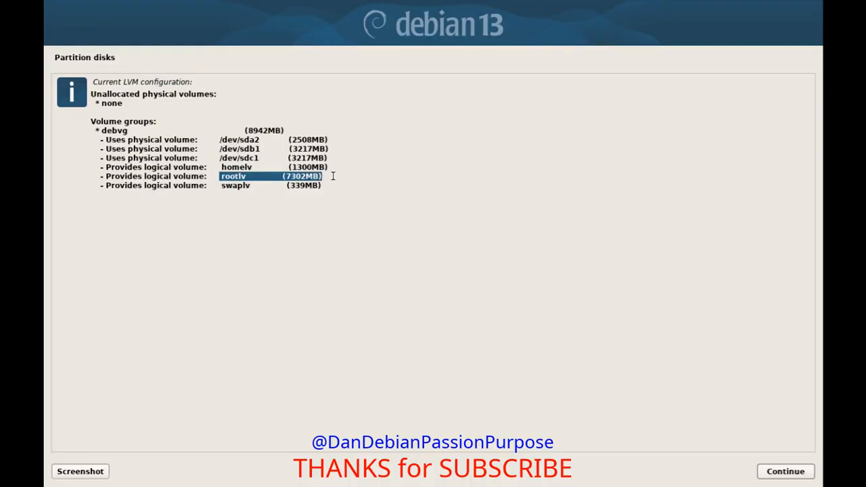
left_click_drag(211, 167, 355, 167)
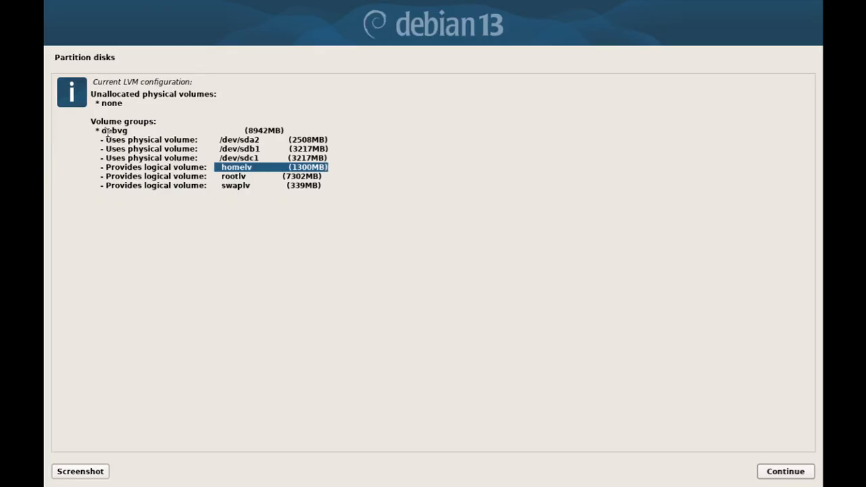
left_click_drag(87, 129, 142, 130)
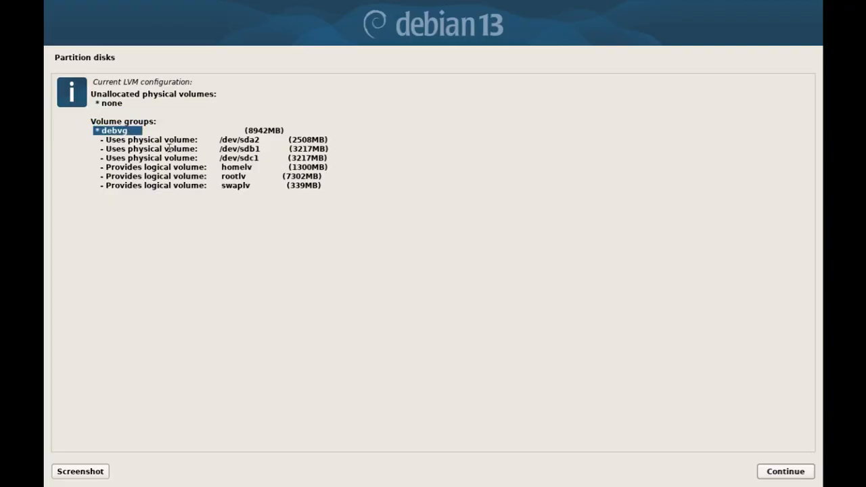
left_click_drag(95, 139, 367, 157)
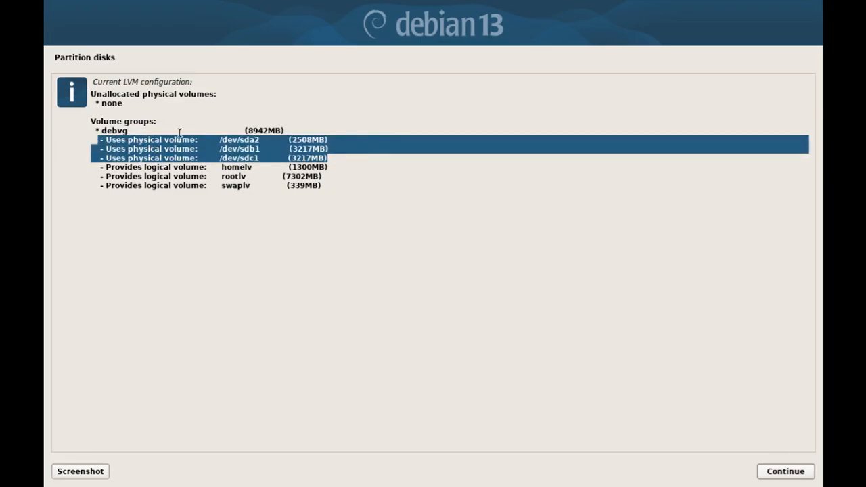
right_click(173, 138)
left_click(149, 147)
Re-highlight the three logical volumes and compare them against the LVM reference diagram.
left_click_drag(139, 130, 103, 131)
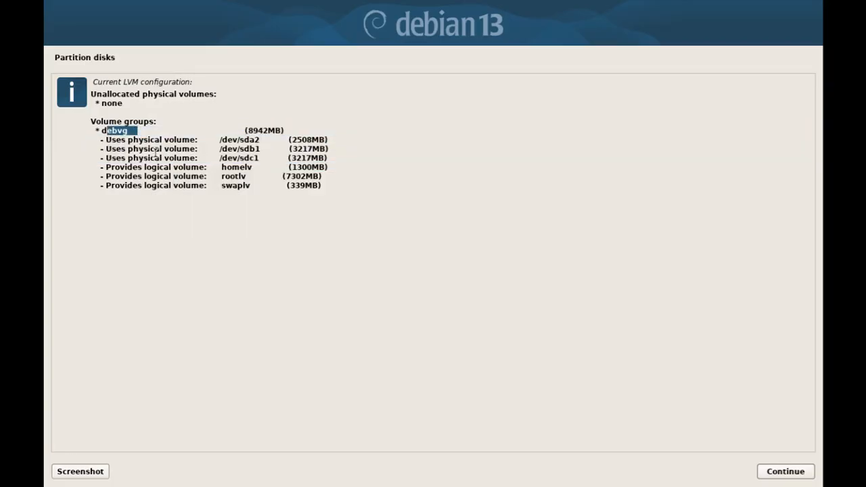
left_click_drag(241, 168, 262, 169)
left_click(246, 172)
left_click_drag(332, 169, 78, 188)
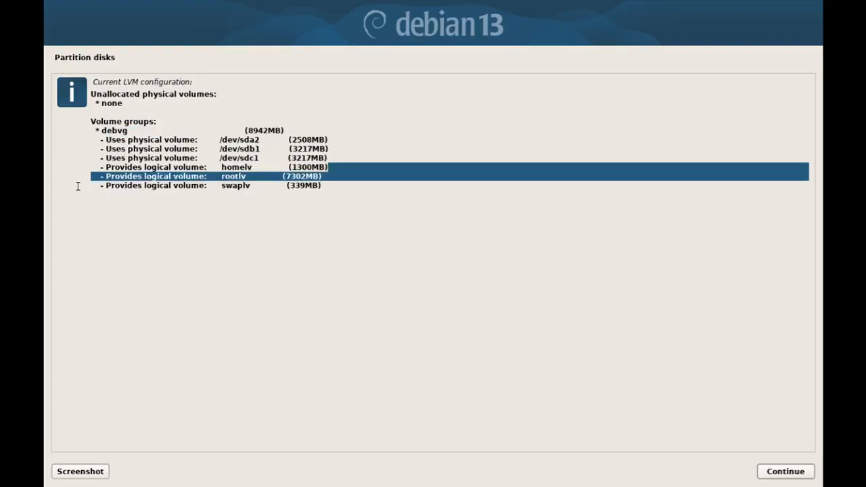
left_click_drag(327, 188, 93, 169)
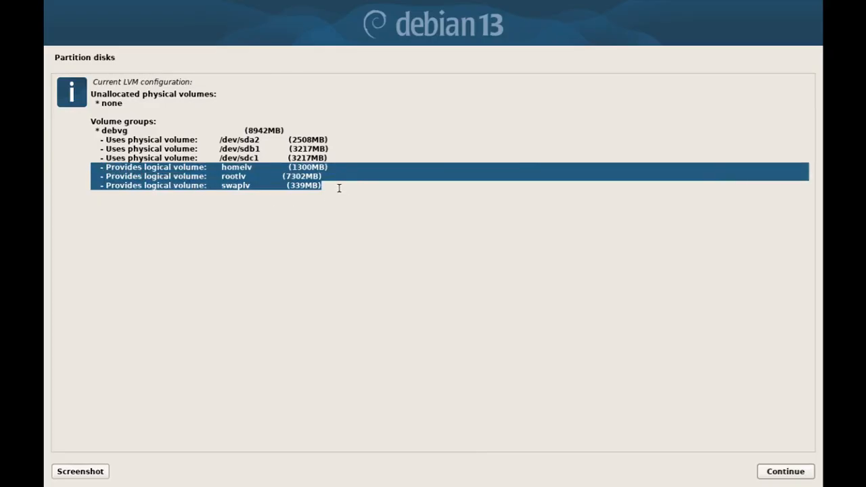
key("alt+Tab")
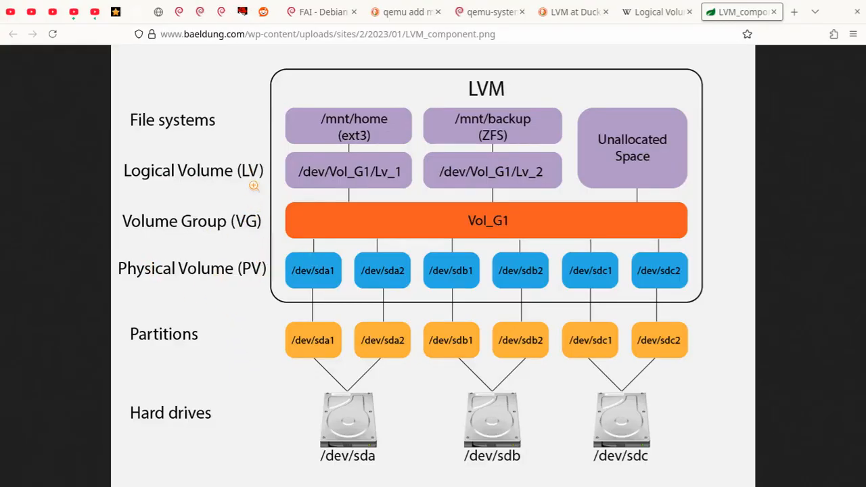
key("alt+Tab")
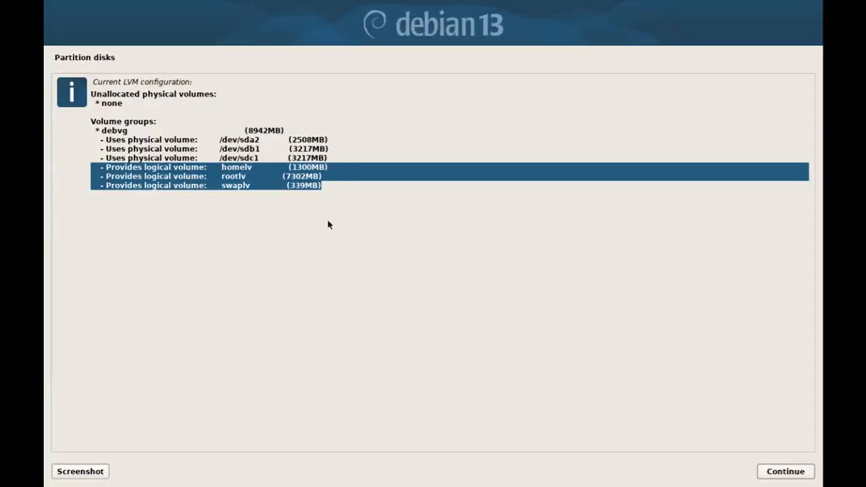
Close the details, choose Finish and go back to the partition overview.
left_click(356, 182)
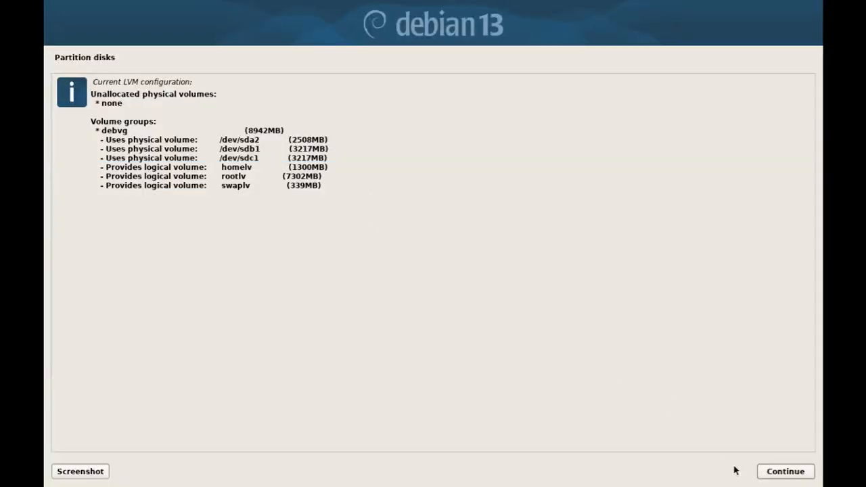
left_click(788, 477)
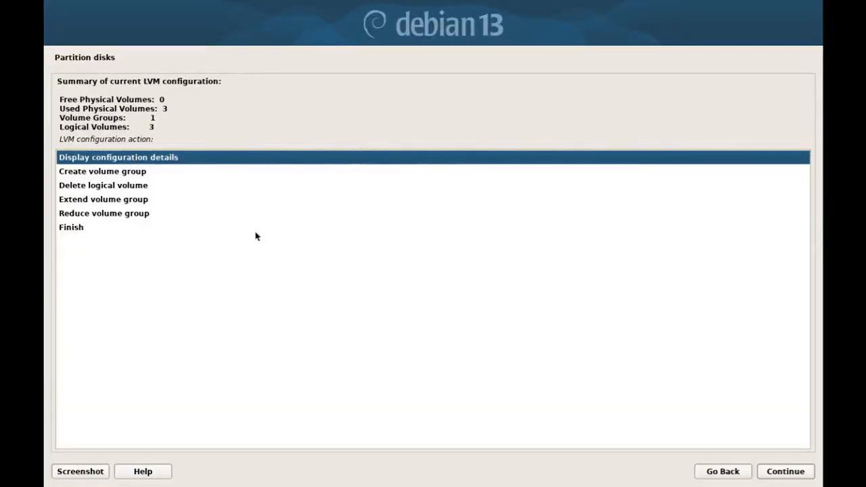
left_click(188, 229)
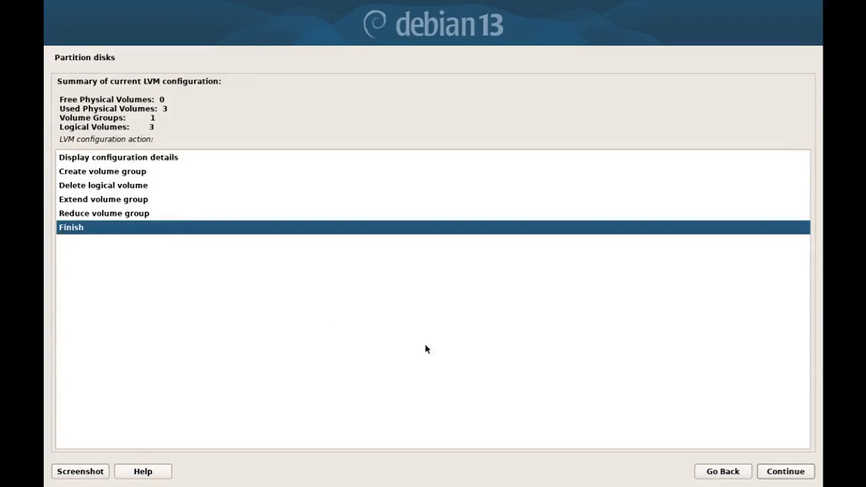
left_click(785, 474)
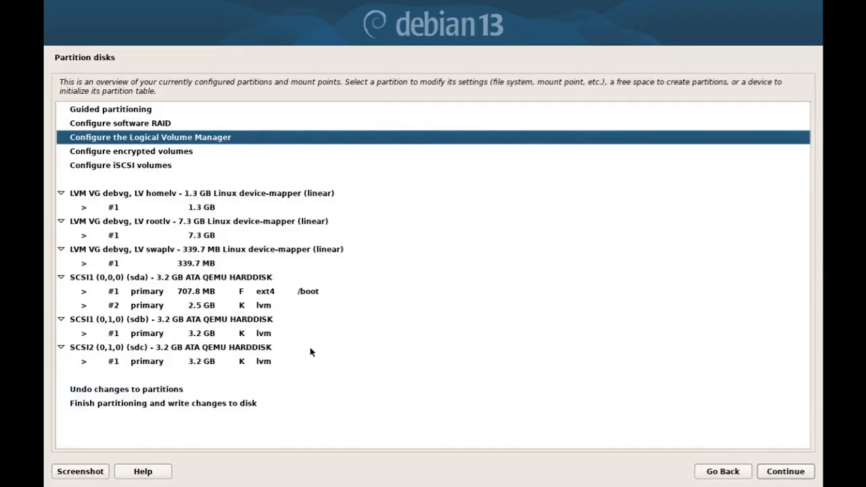
left_click(300, 278)
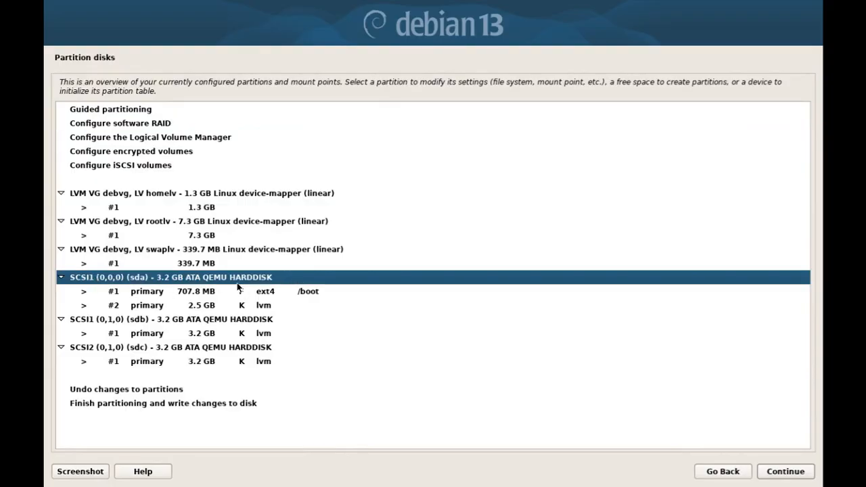
left_click(243, 325)
left_click(257, 357)
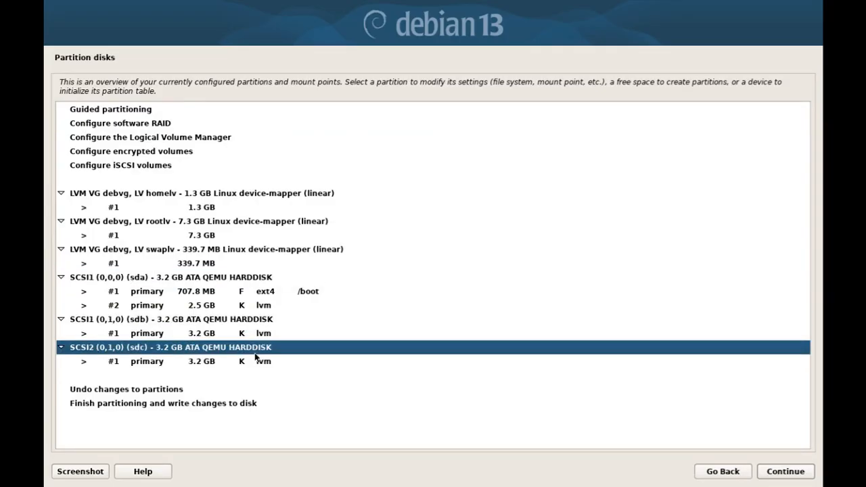
left_click(278, 277)
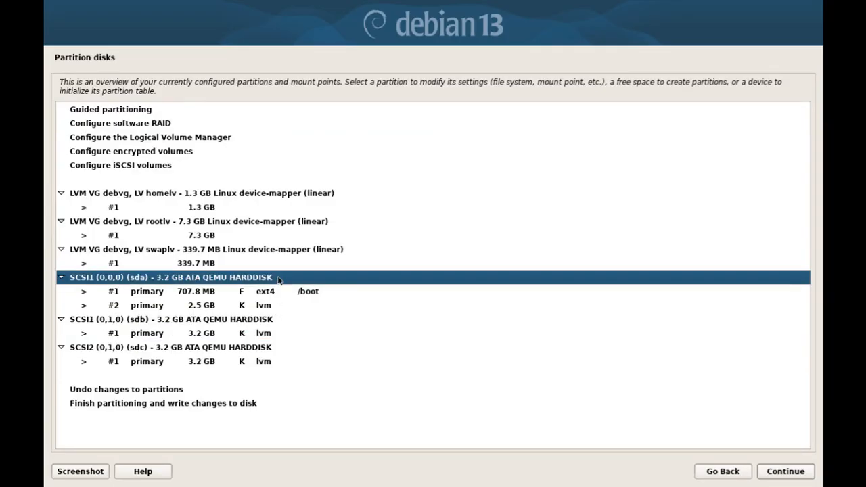
left_click(327, 296)
left_click(308, 305)
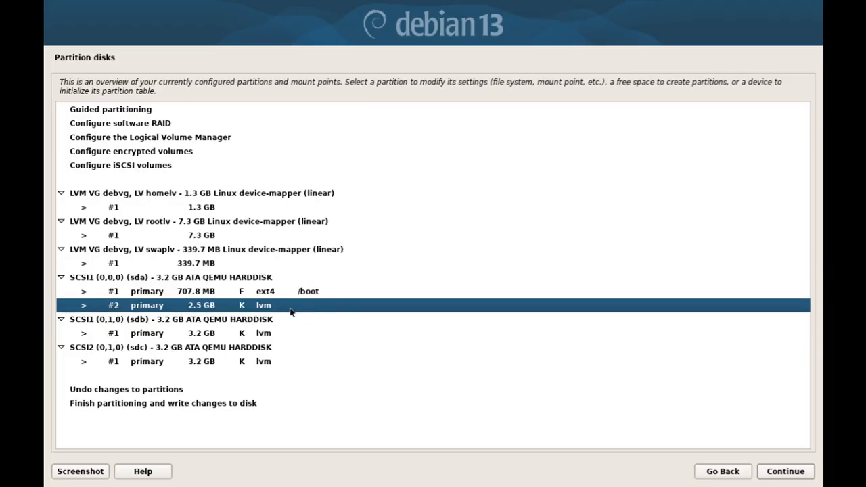
left_click(288, 335)
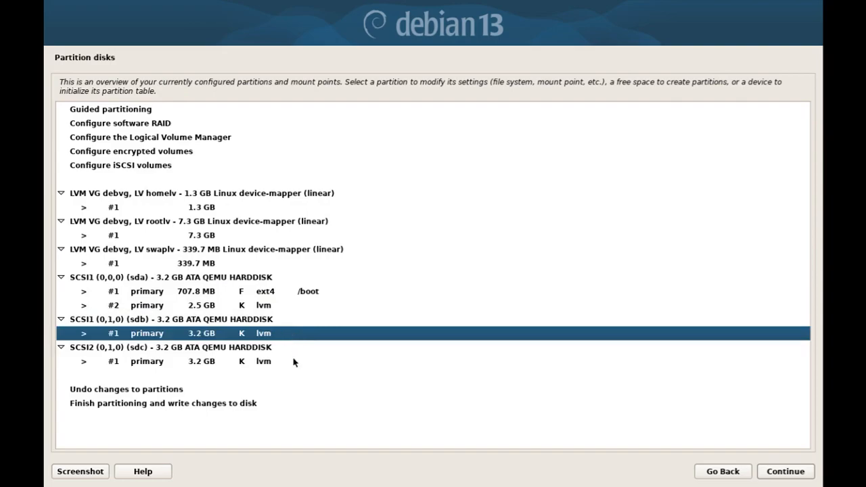
left_click(291, 364)
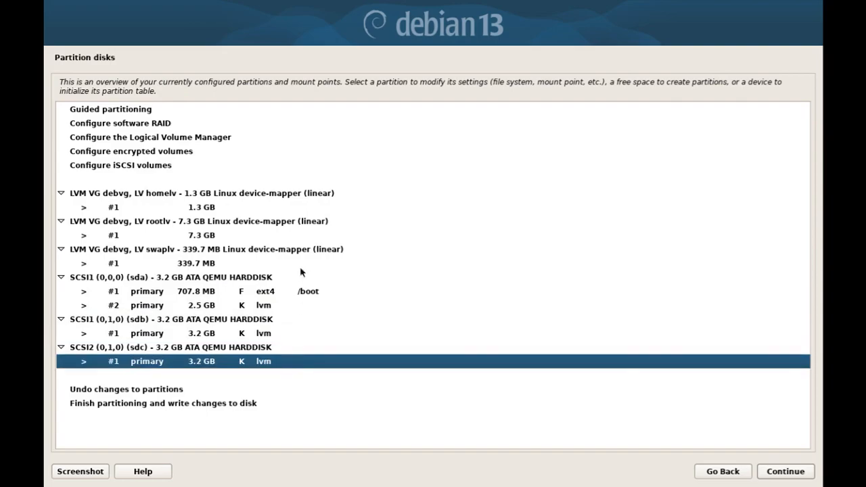
left_click(221, 143)
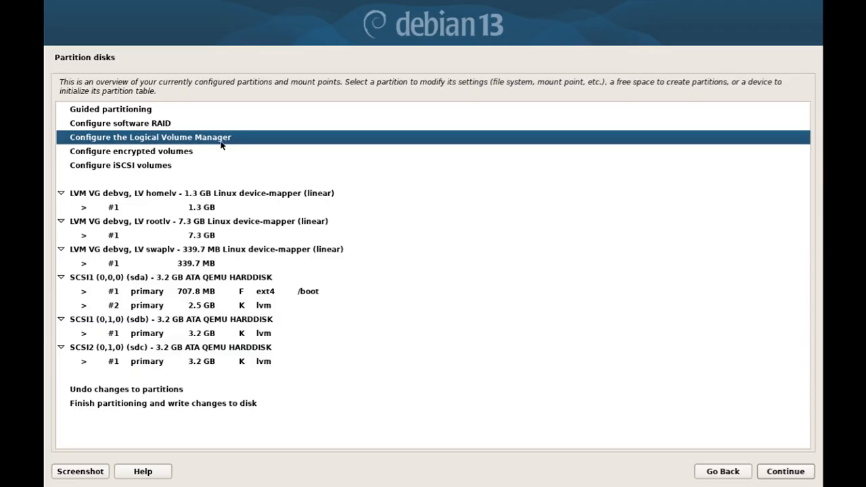
left_click(268, 196)
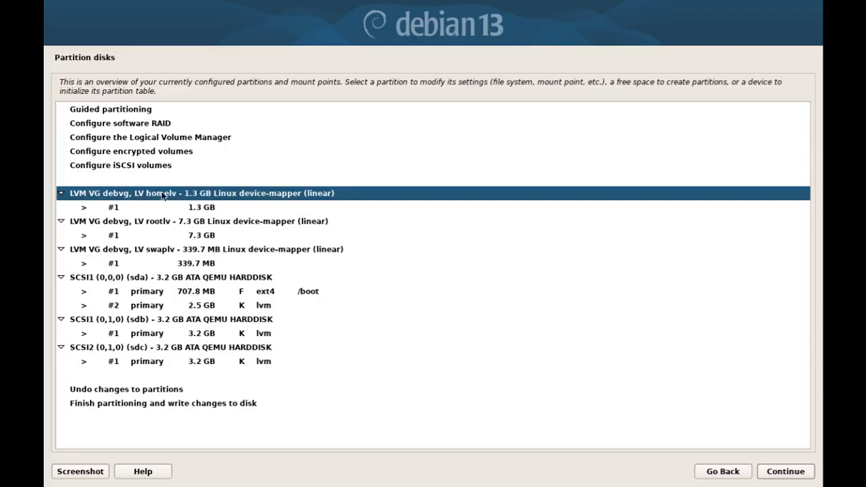
left_click(147, 223)
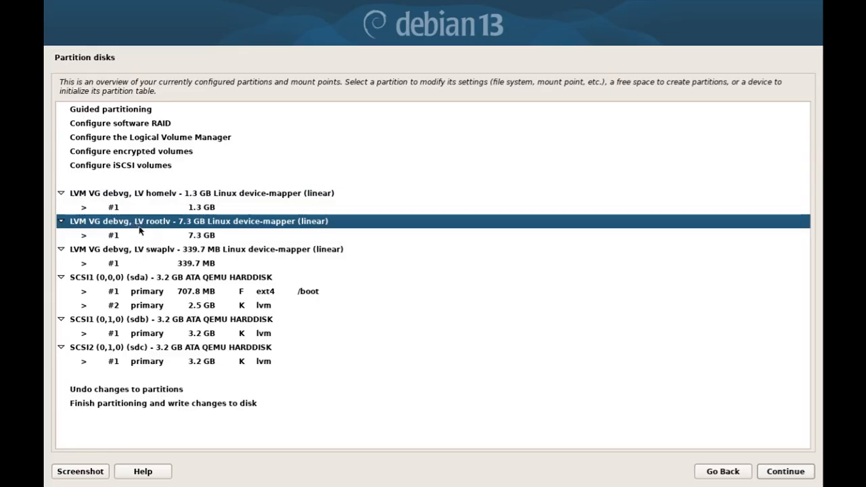
left_click(153, 253)
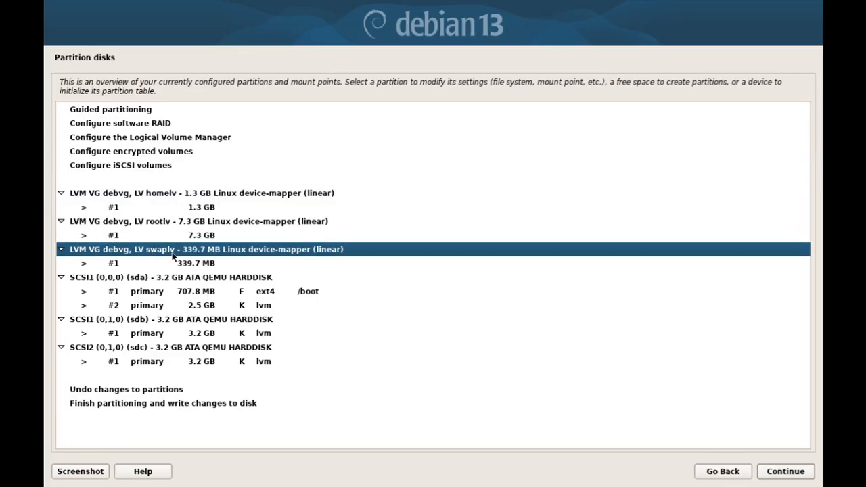
left_click(203, 209)
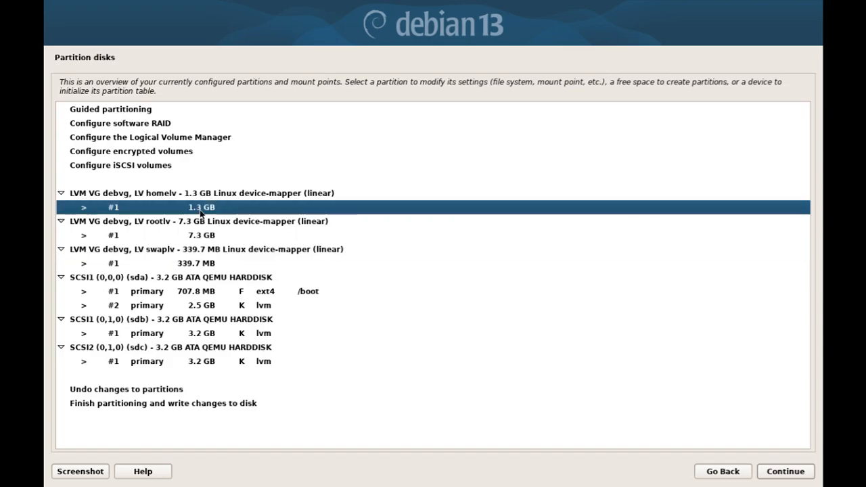
left_click(203, 236)
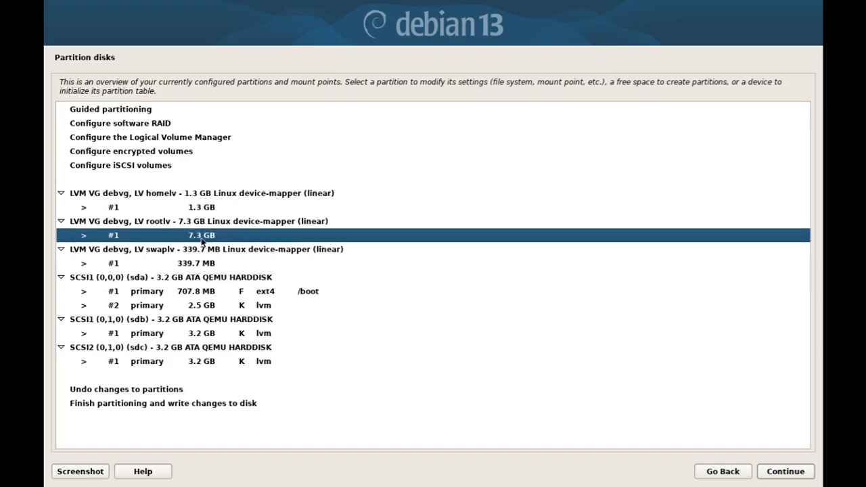
left_click(209, 264)
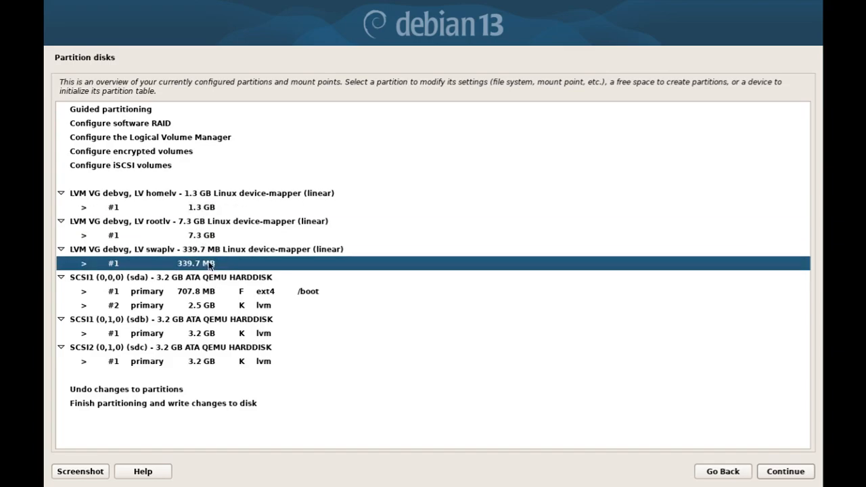
left_click(242, 212)
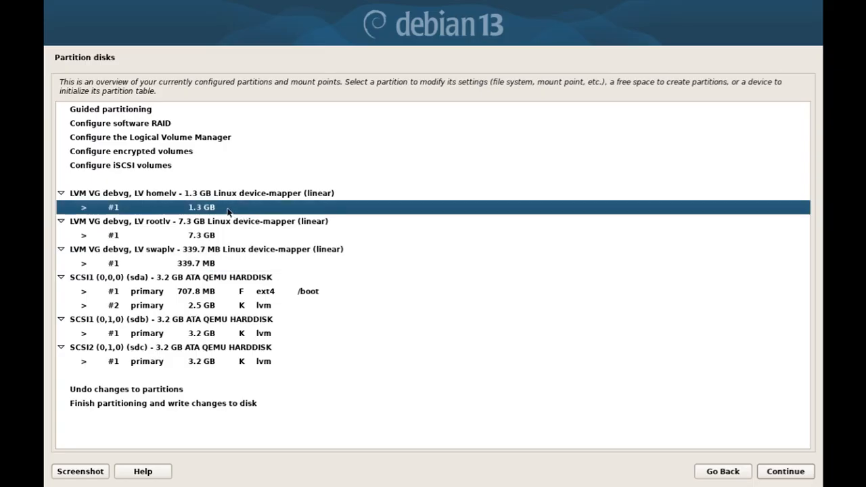
left_click(229, 264)
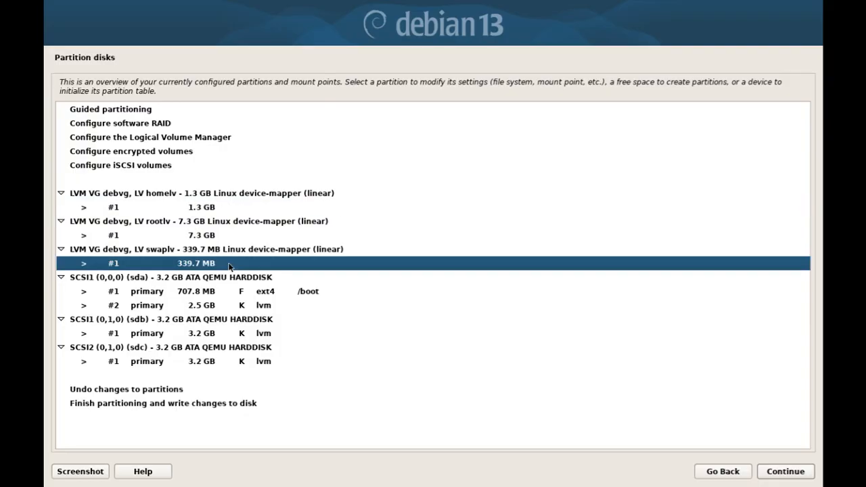
key("Return")
Set swaplv's partition to be used as swap area and finish its setup.
key("Up")
key("Up")
key("Up")
key("Return")
key("End")
key("Up")
key("Up")
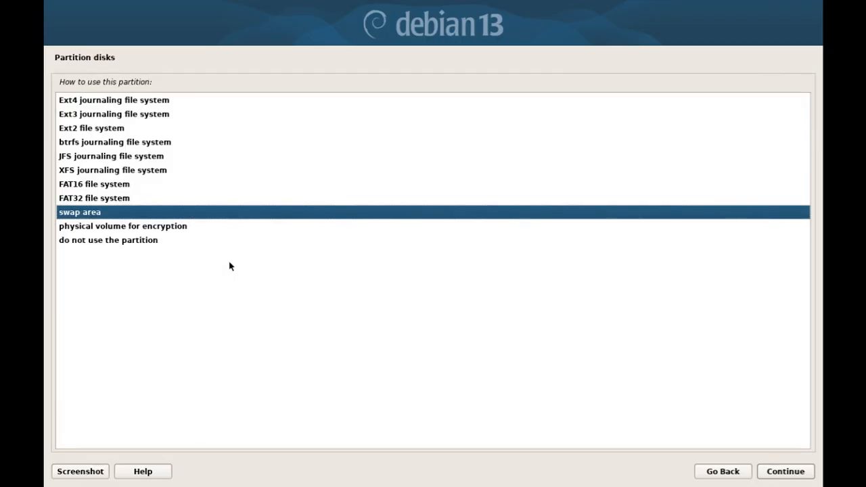
key("Return")
key("End")
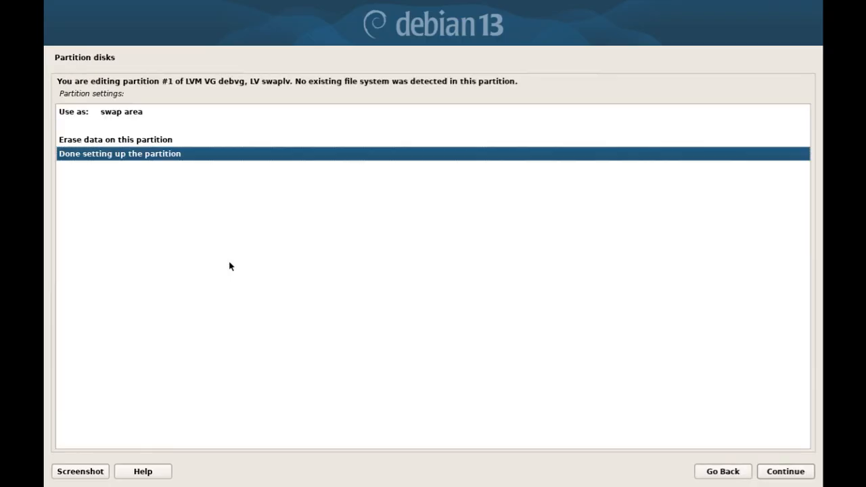
key("Return")
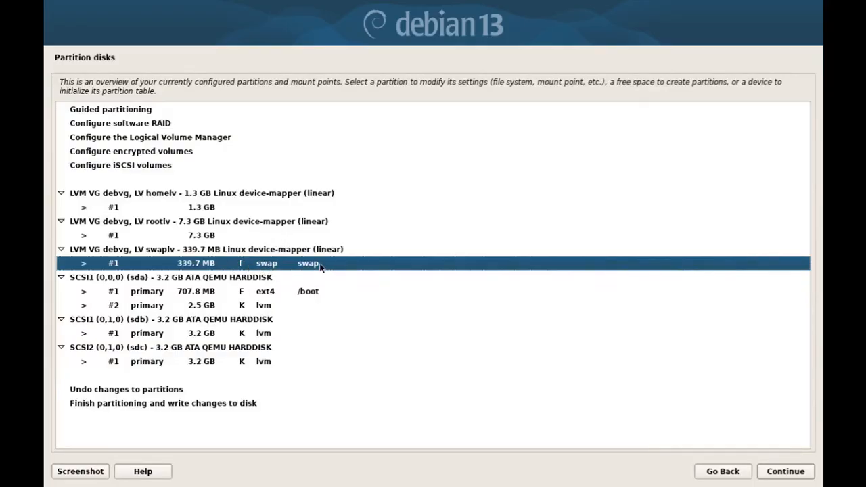
Set the 7.3 GB rootlv partition to use the Ext4 journaling file system.
key("Up")
key("Up")
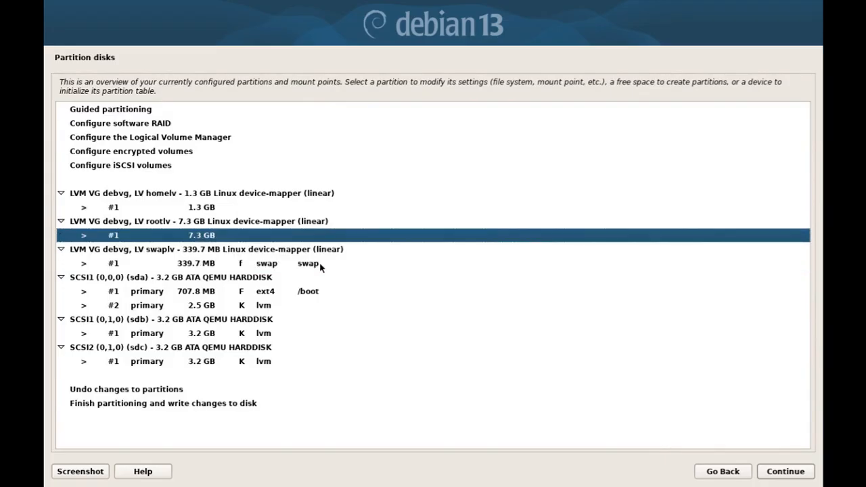
key("Return")
key("Up")
key("Up")
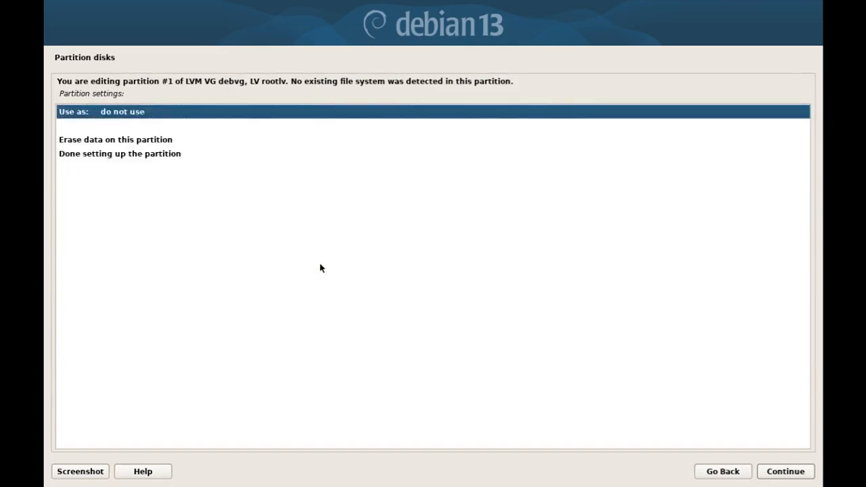
key("Return")
key("Home")
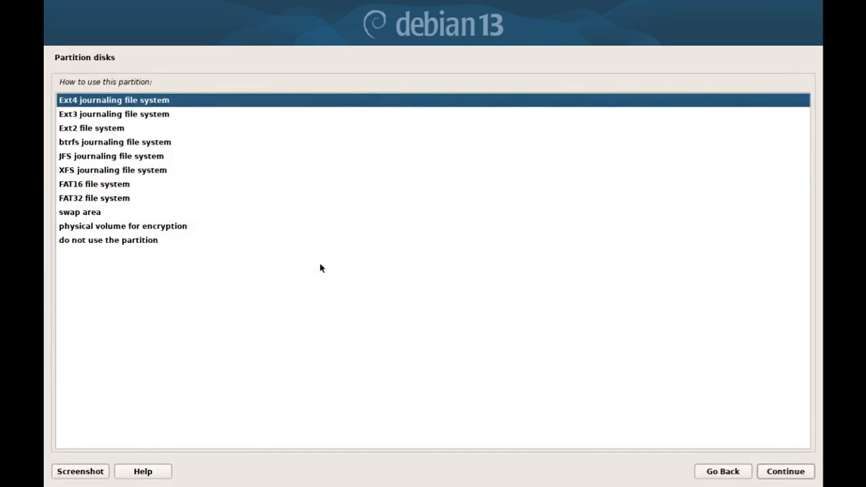
key("Return")
Give rootlv the mount point /, recheck the settings and finish the partition.
key("Down")
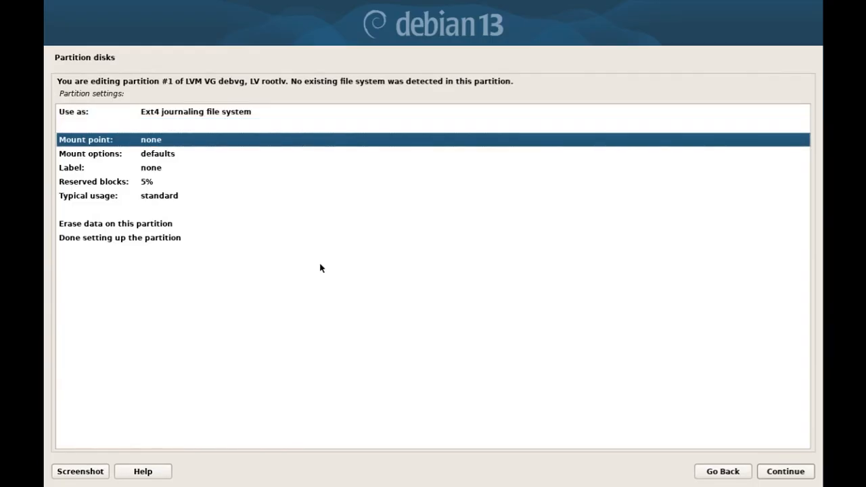
key("Return")
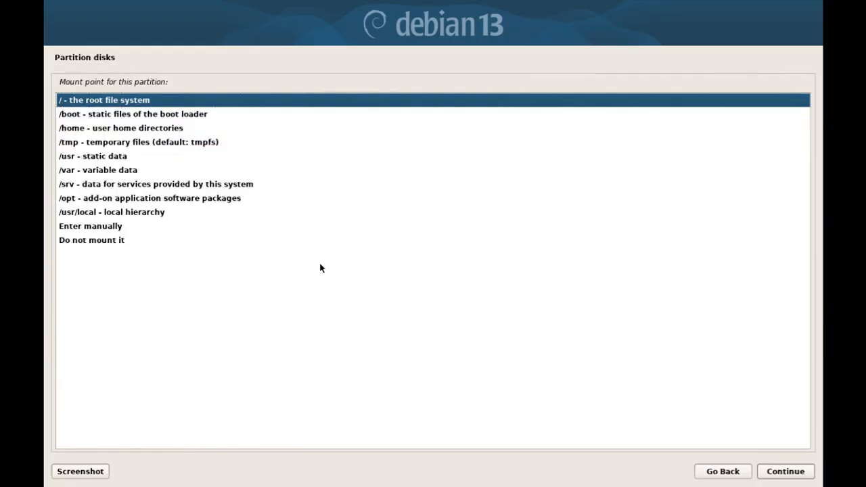
key("Return")
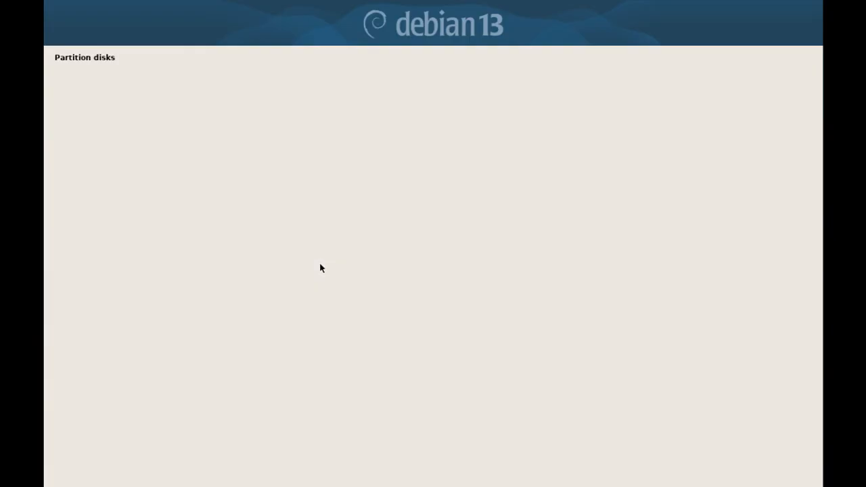
key("End")
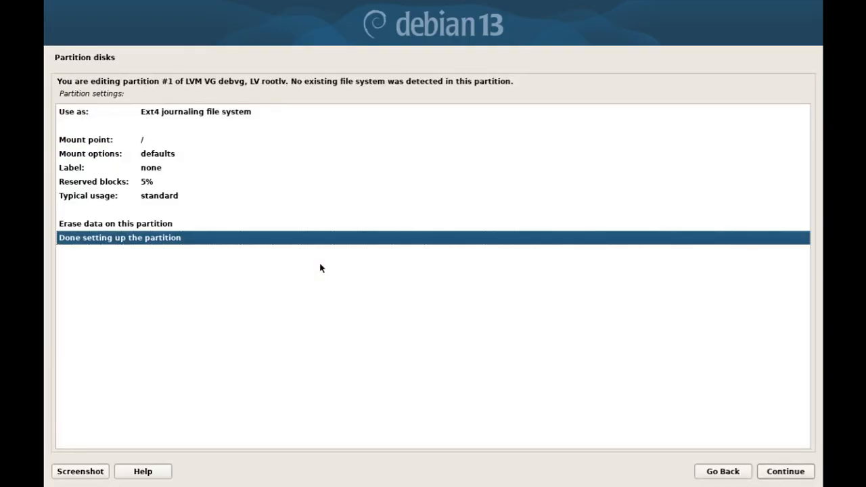
key("Home")
key("Down")
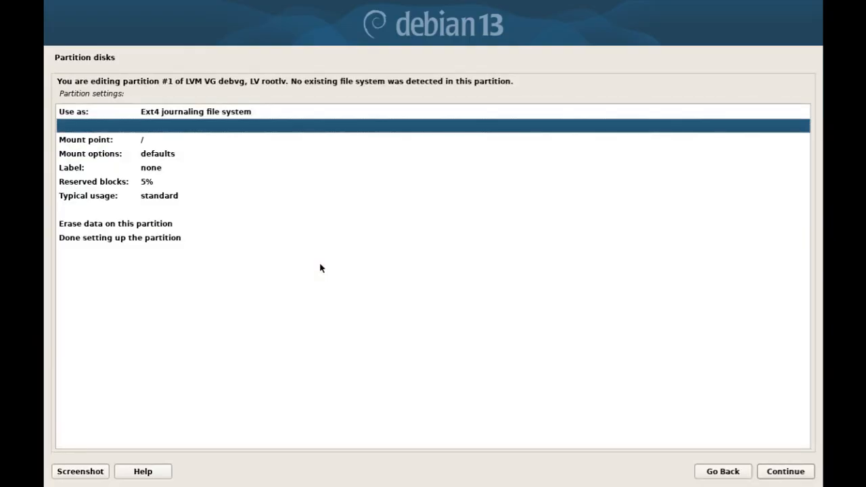
key("Down")
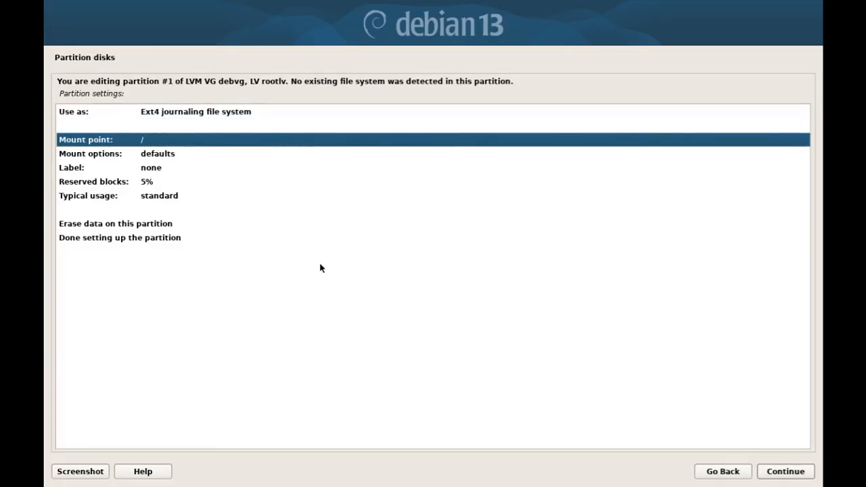
key("End")
key("Return")
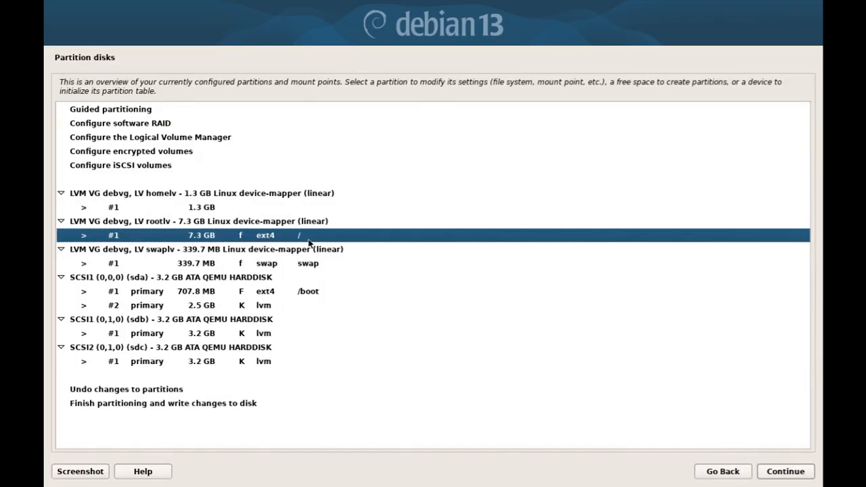
Set the 1.3 GB homelv partition to Ext4 with mount point /home and finish its setup.
key("Up")
key("Up")
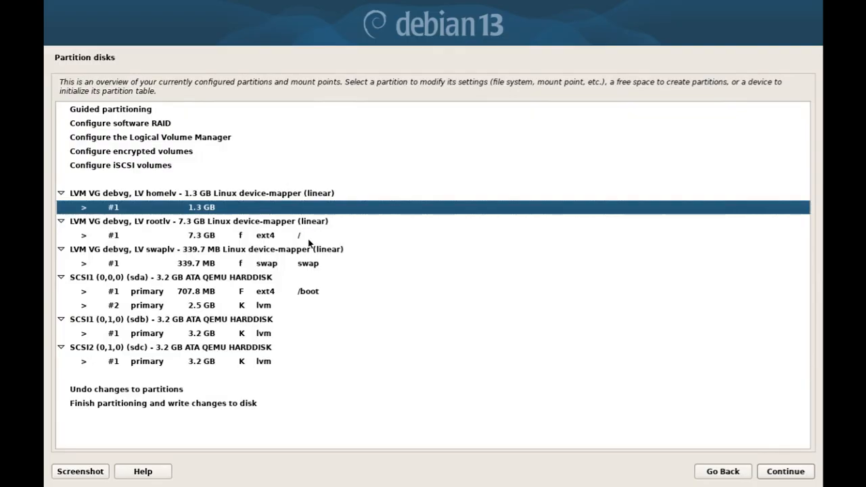
key("Return")
key("Up")
key("Up")
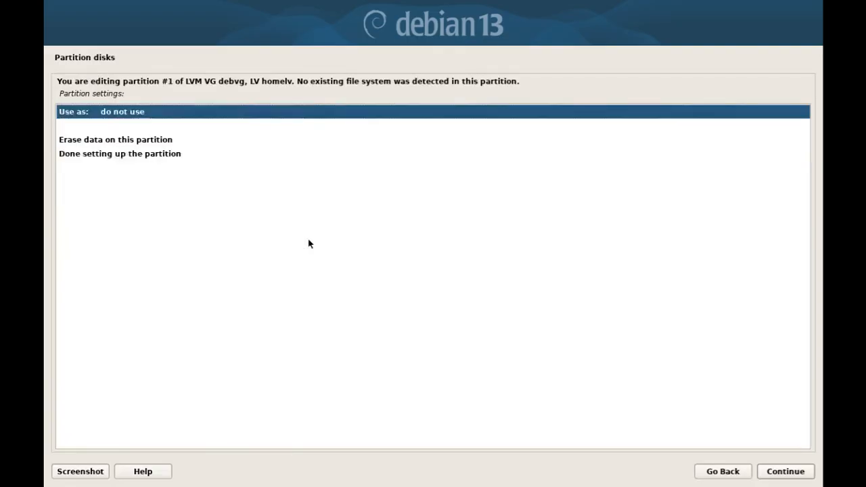
key("Return")
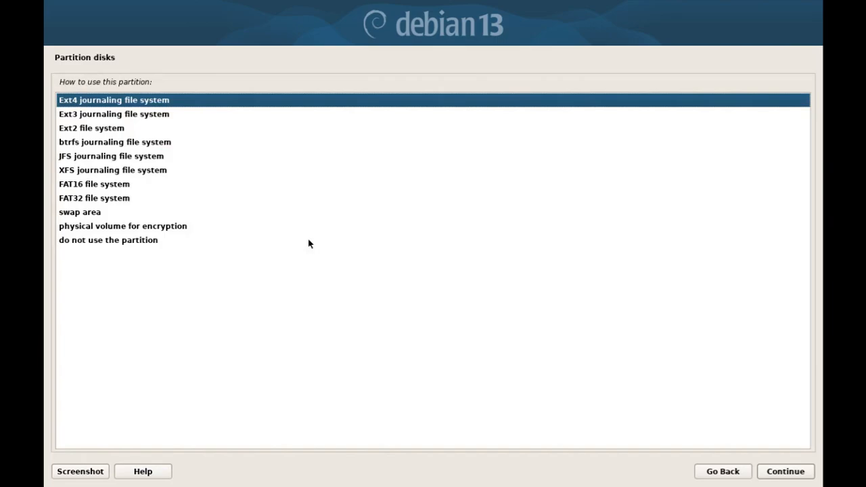
key("Return")
key("Down")
key("Down")
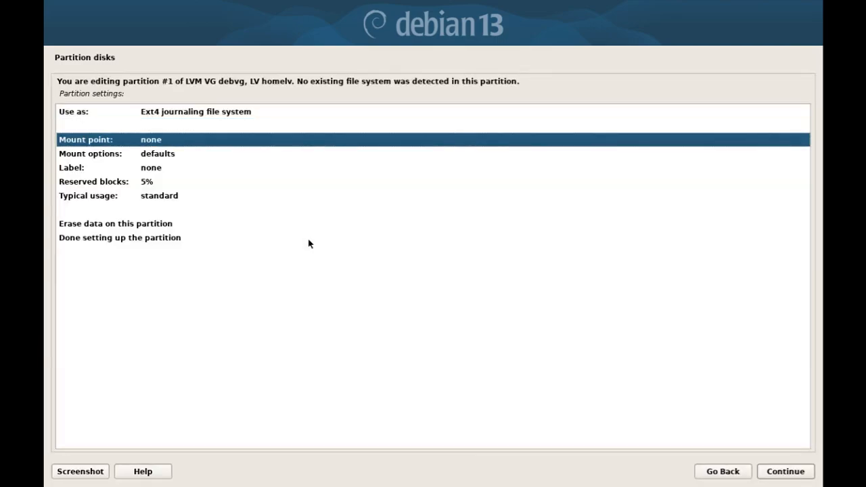
key("Return")
key("Down")
key("Down")
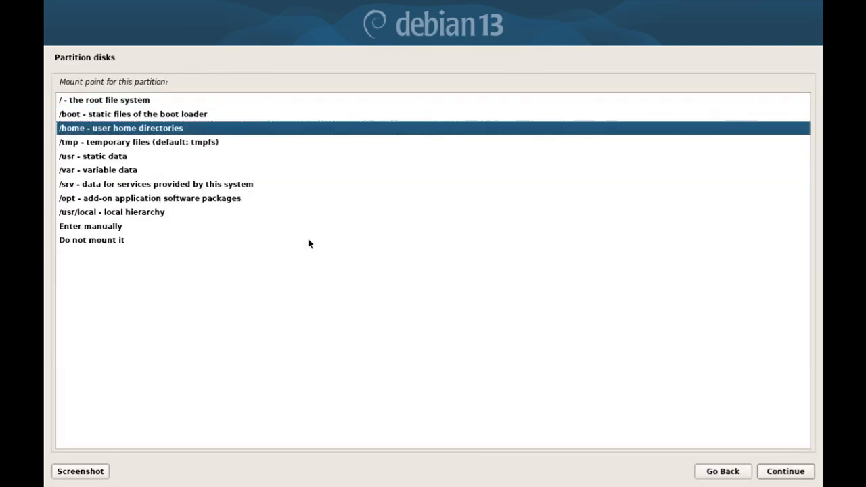
key("Return")
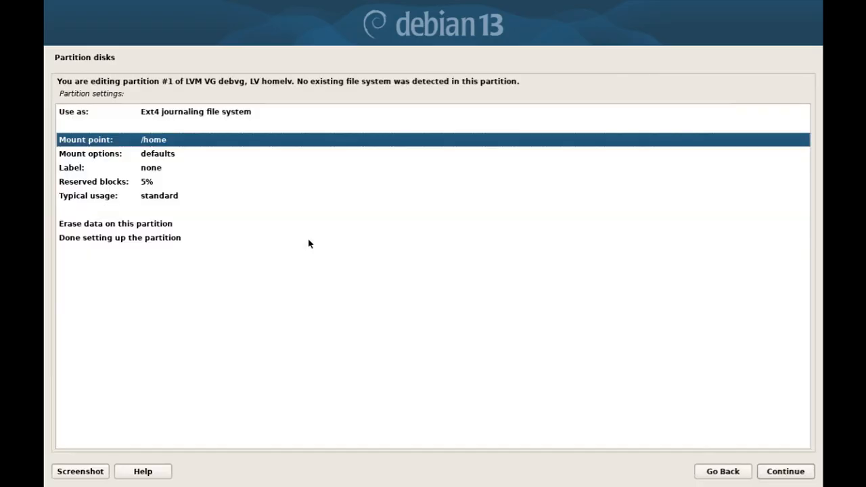
left_click(308, 238)
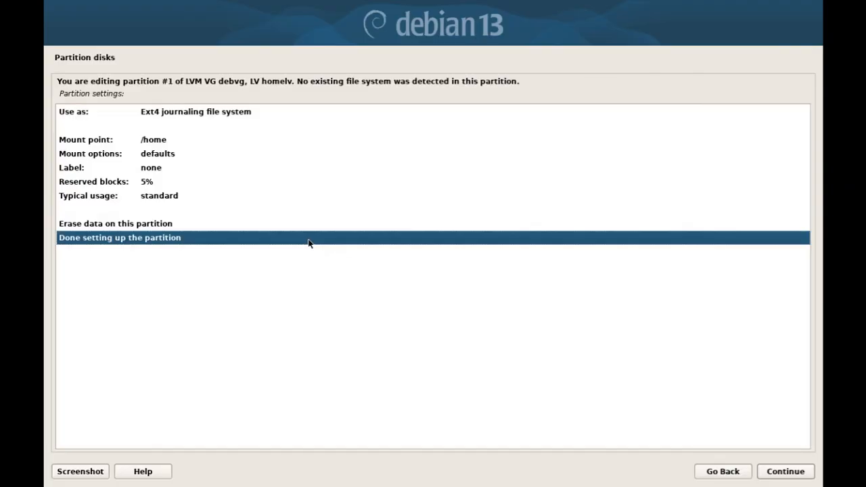
double_click(308, 237)
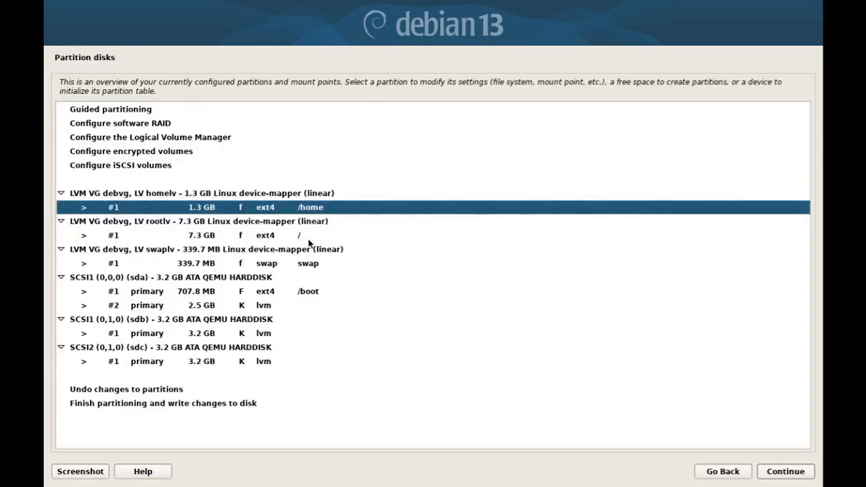
key("Up")
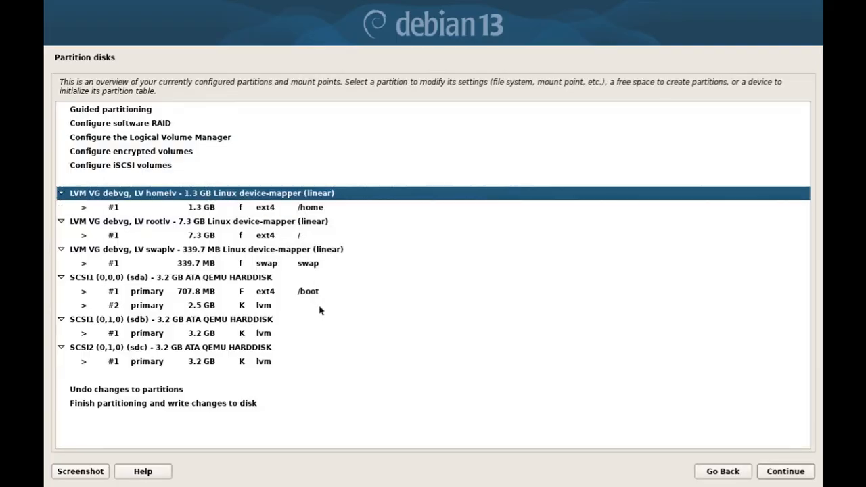
left_click(257, 280)
left_click(282, 329)
left_click(283, 321)
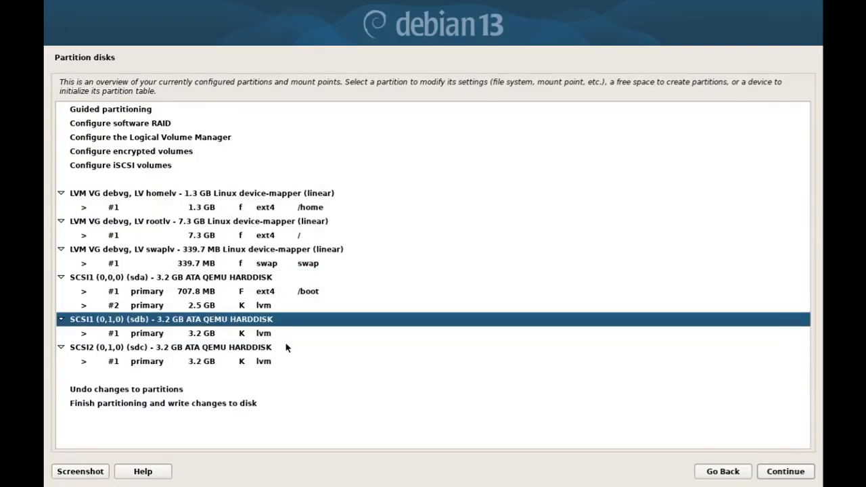
left_click(288, 348)
left_click(294, 291)
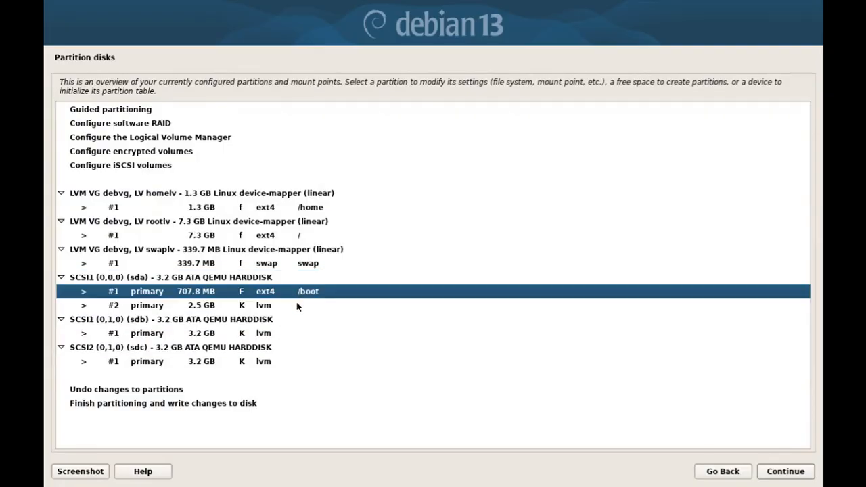
left_click(298, 306)
left_click(298, 333)
left_click(304, 363)
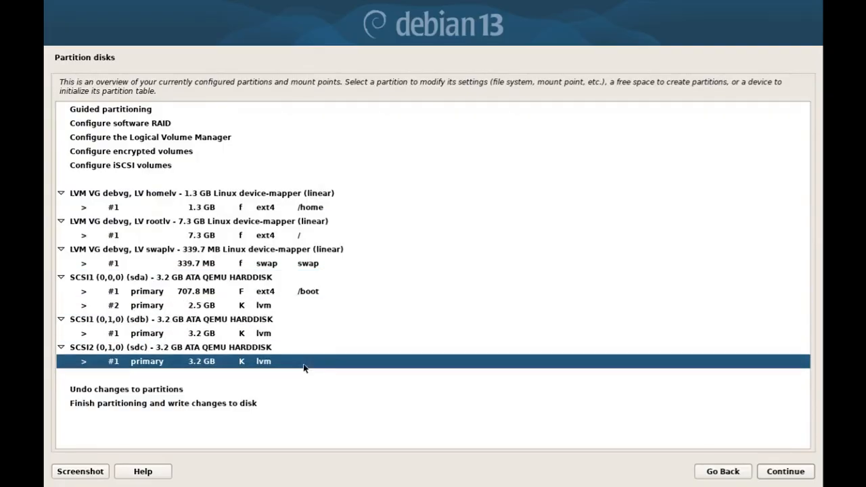
left_click(288, 306)
left_click(288, 333)
left_click(303, 363)
key("alt+Tab")
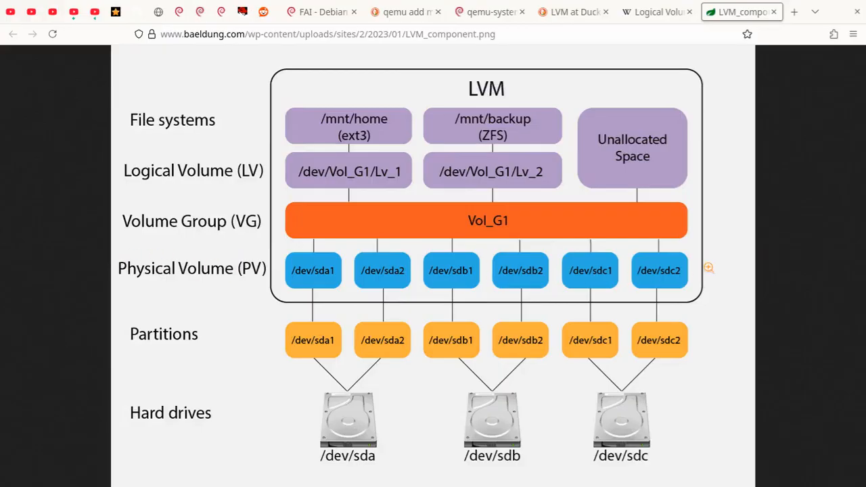
key("alt+Tab")
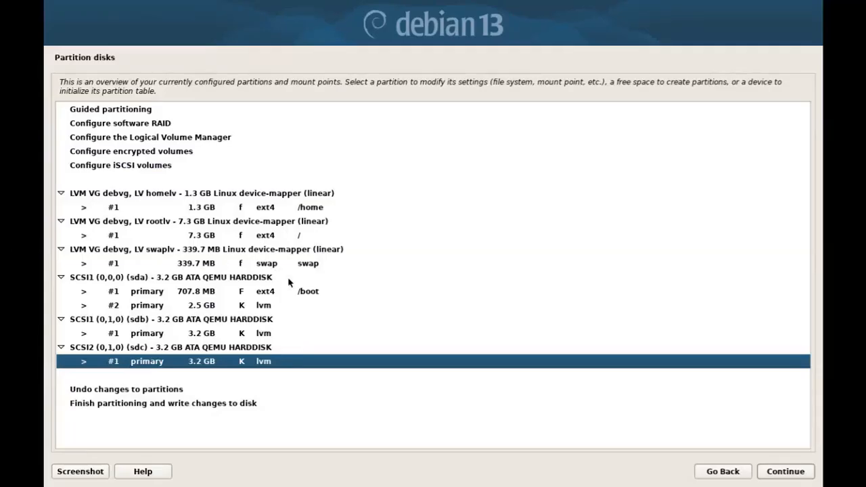
left_click(161, 195)
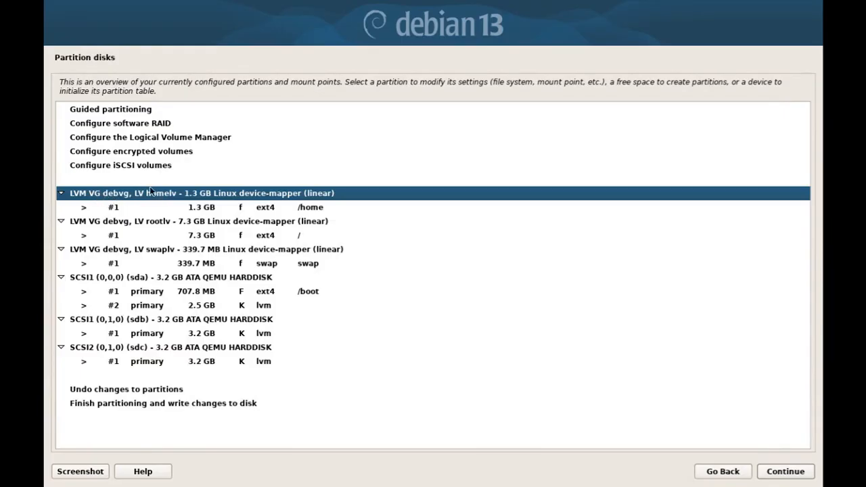
key("alt+Tab")
left_click(253, 205)
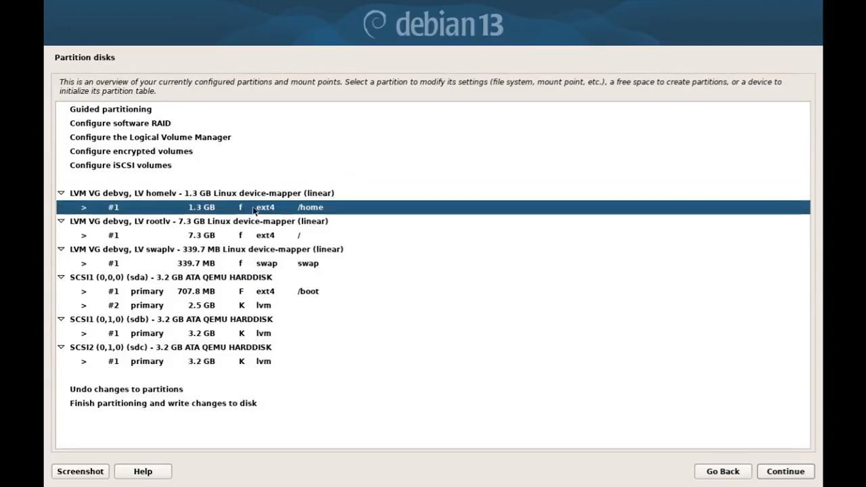
left_click(264, 232)
left_click(272, 269)
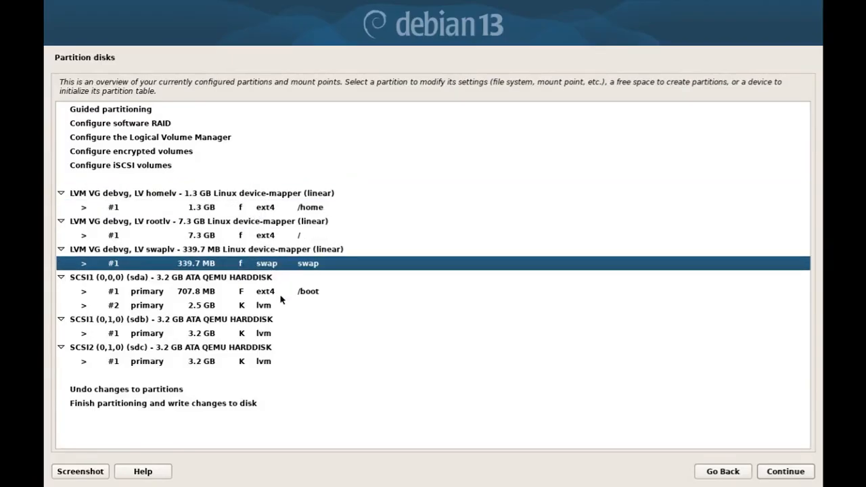
left_click(280, 292)
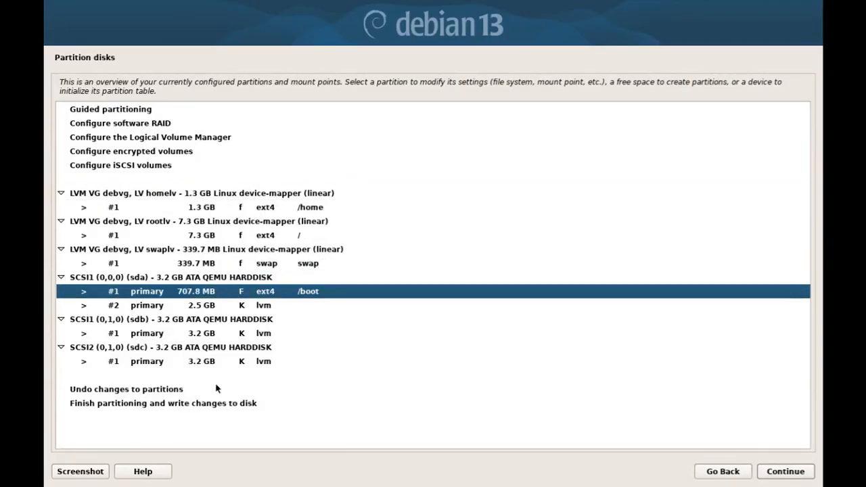
left_click(218, 405)
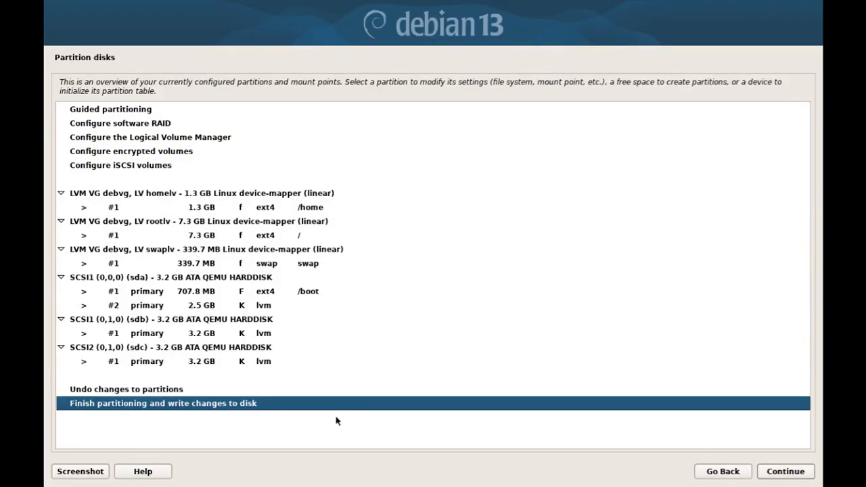
Finish partitioning and answer Yes to write the LVM changes to disk.
left_click(772, 477)
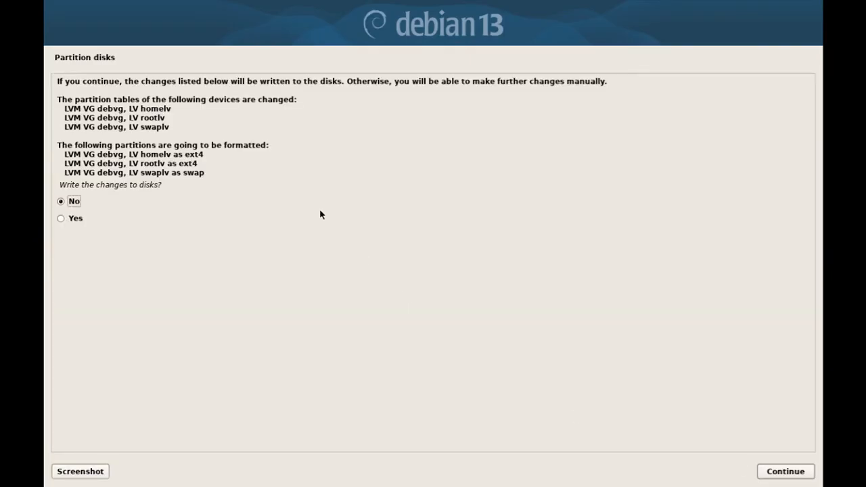
key("Down")
key("Return")
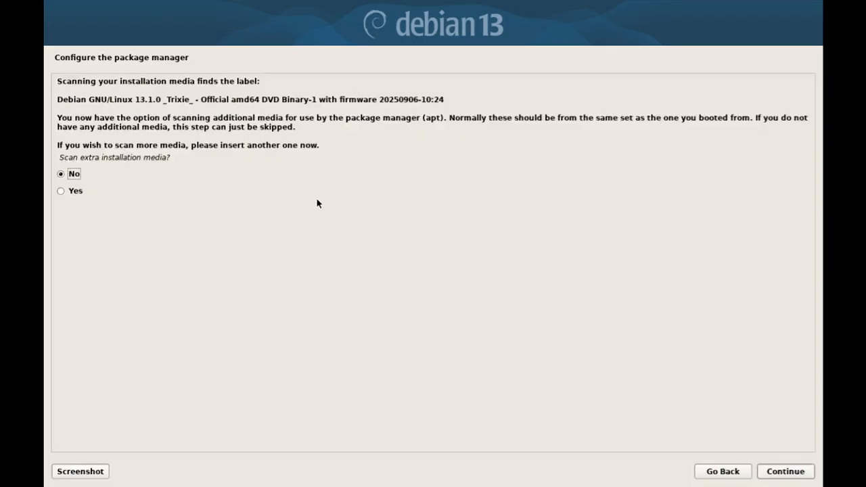
Answer No to scanning extra media, using a network mirror, and the popularity-contest survey.
key("Return")
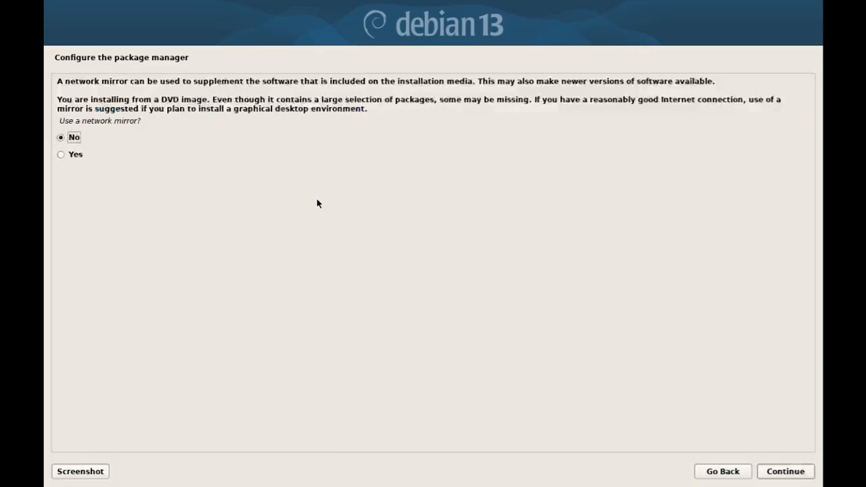
key("Return")
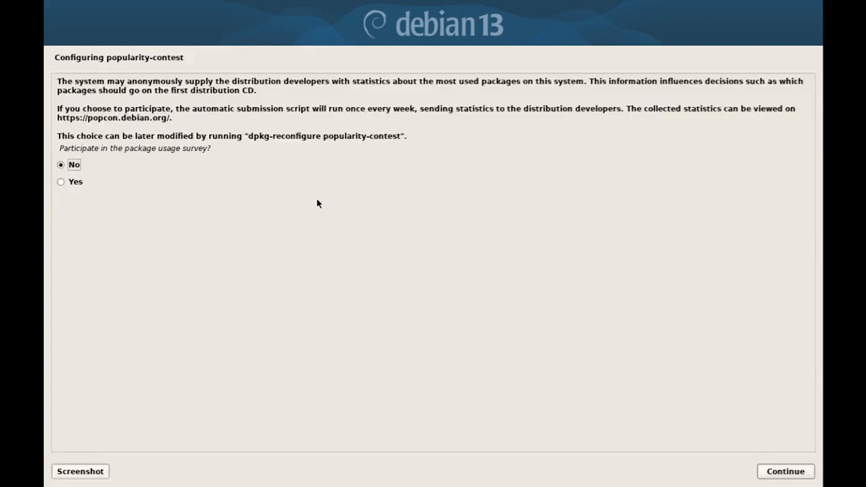
key("Return")
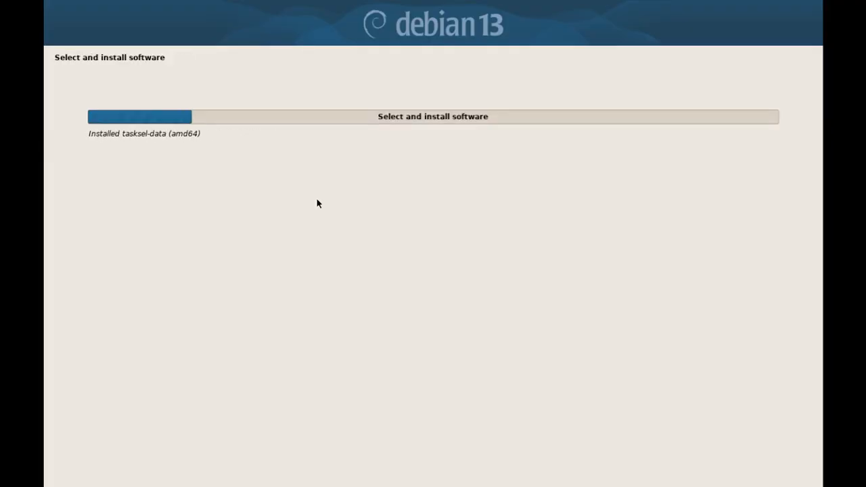
In Software selection, uncheck GNOME, check MATE, and confirm to start installing.
key("Down")
key("space")
key("Down")
key("Down")
key("Down")
key("Down")
key("Down")
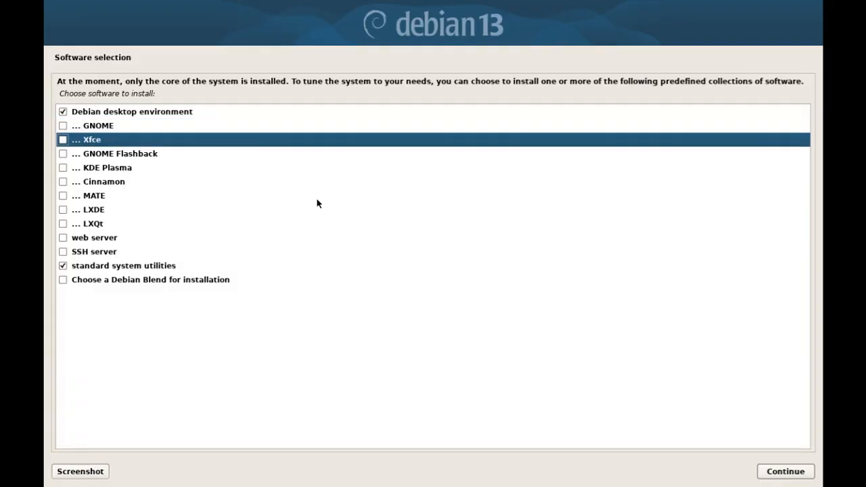
key("space")
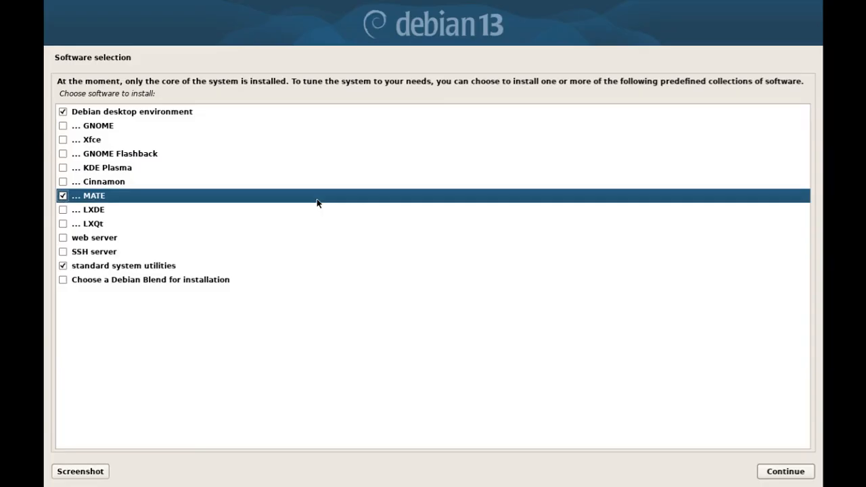
key("Tab")
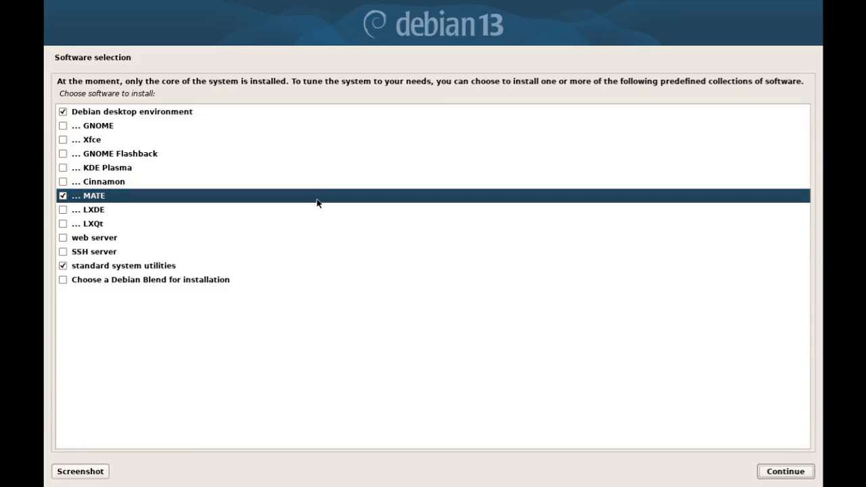
key("Return")
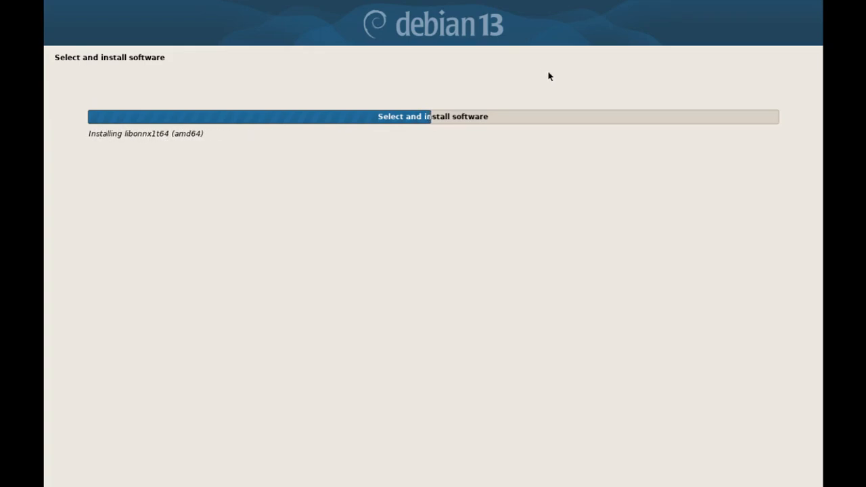
Switch from the half-finished software install to the browser's LVM layers diagram.
key("alt+Tab")
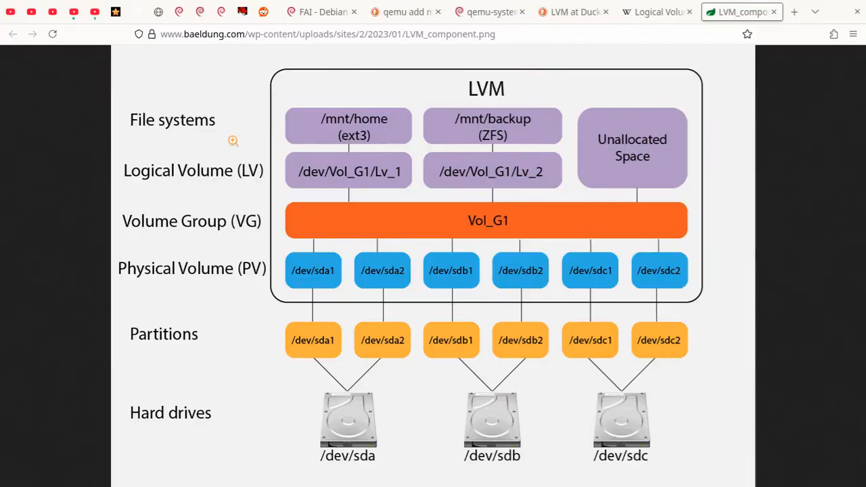